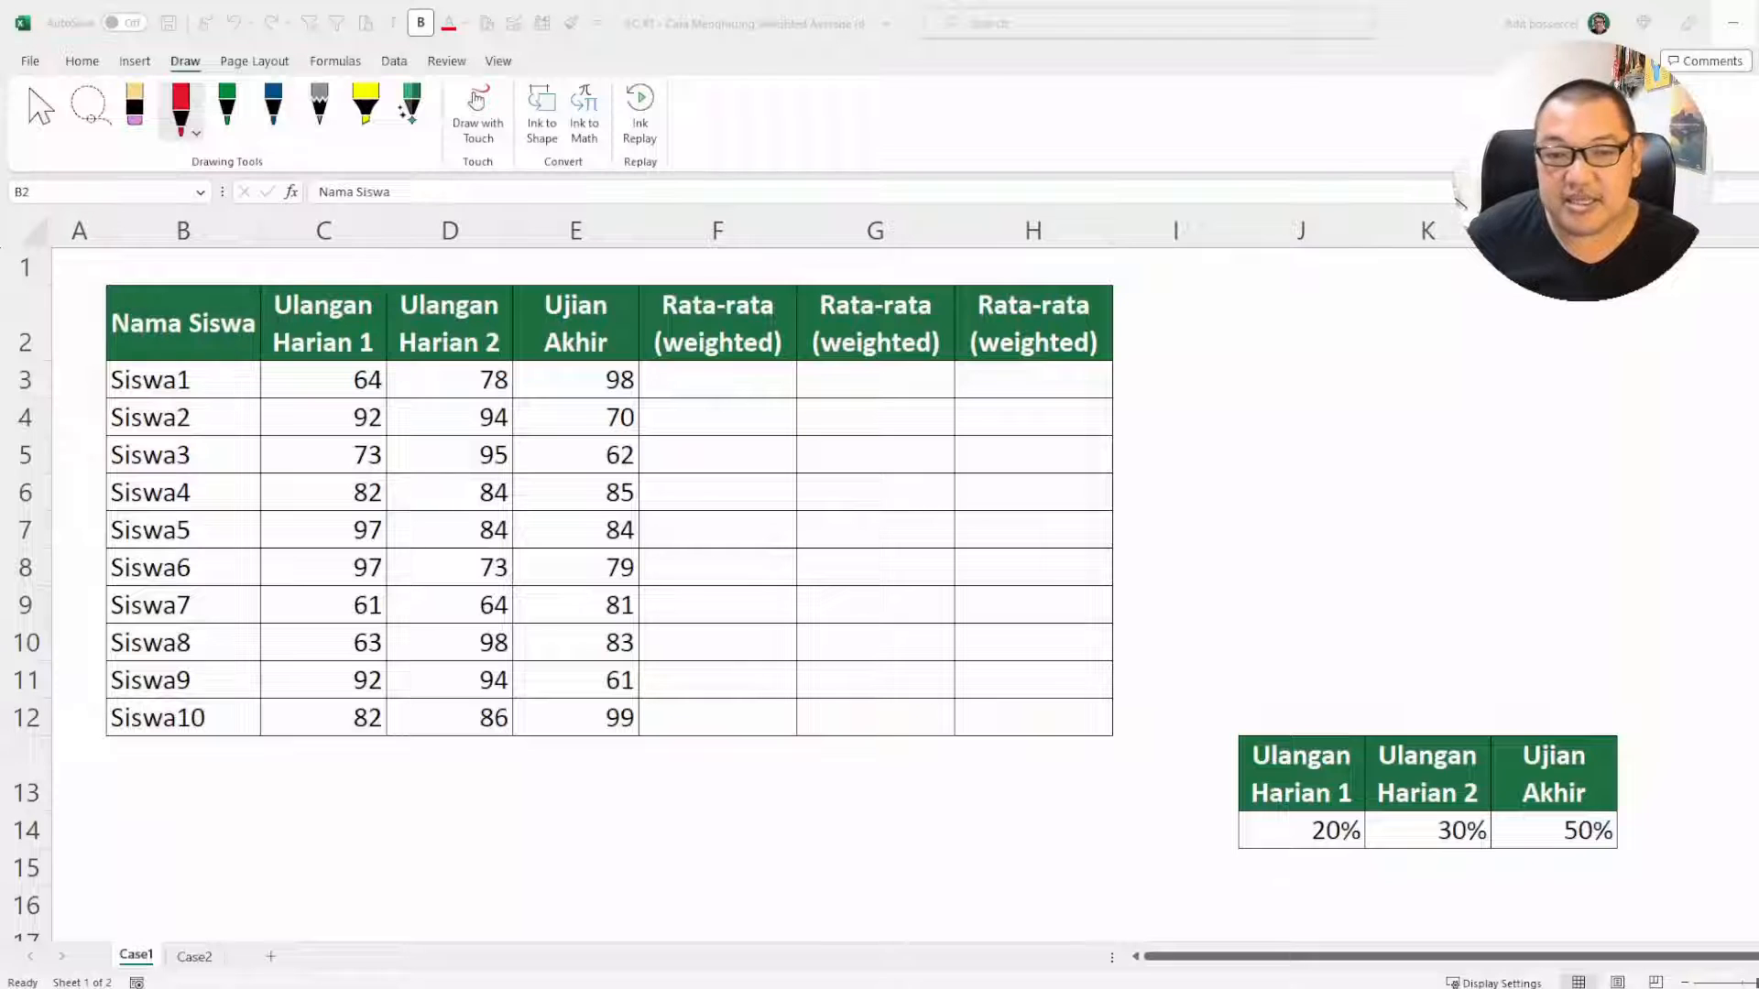
pyautogui.click(816, 409)
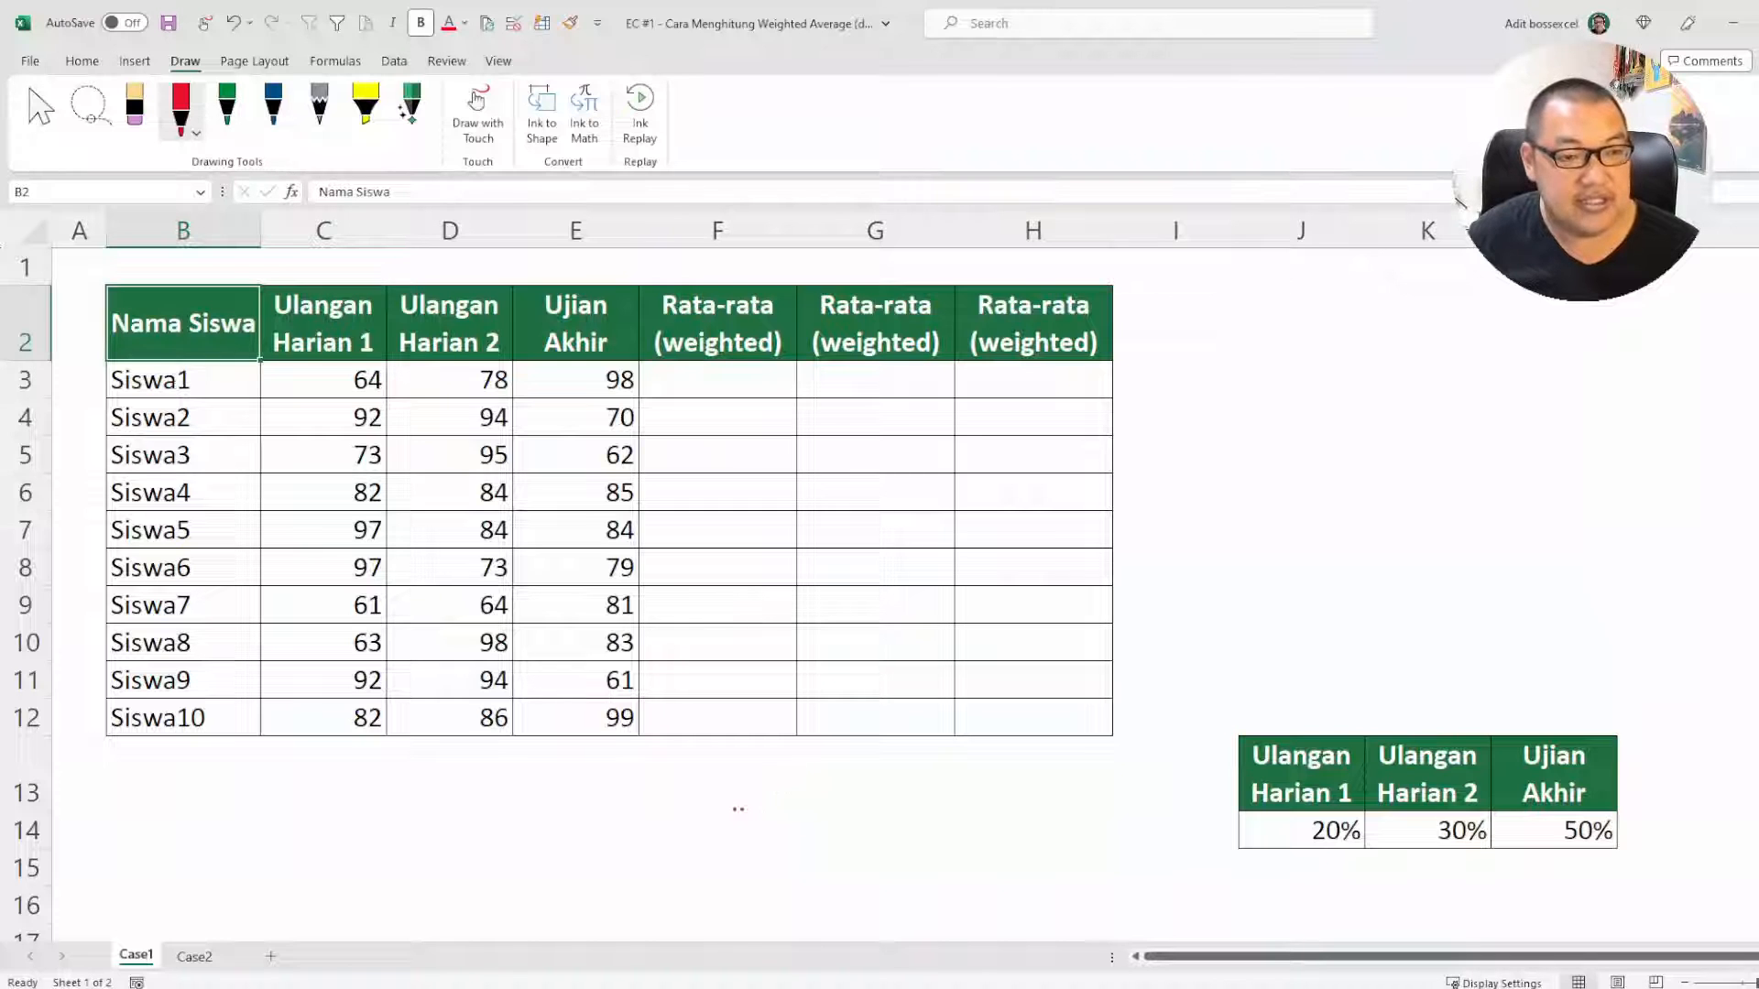
pyautogui.moveTo(91, 342)
pyautogui.mouseDown()
pyautogui.moveTo(256, 393)
pyautogui.moveTo(269, 779)
pyautogui.mouseUp()
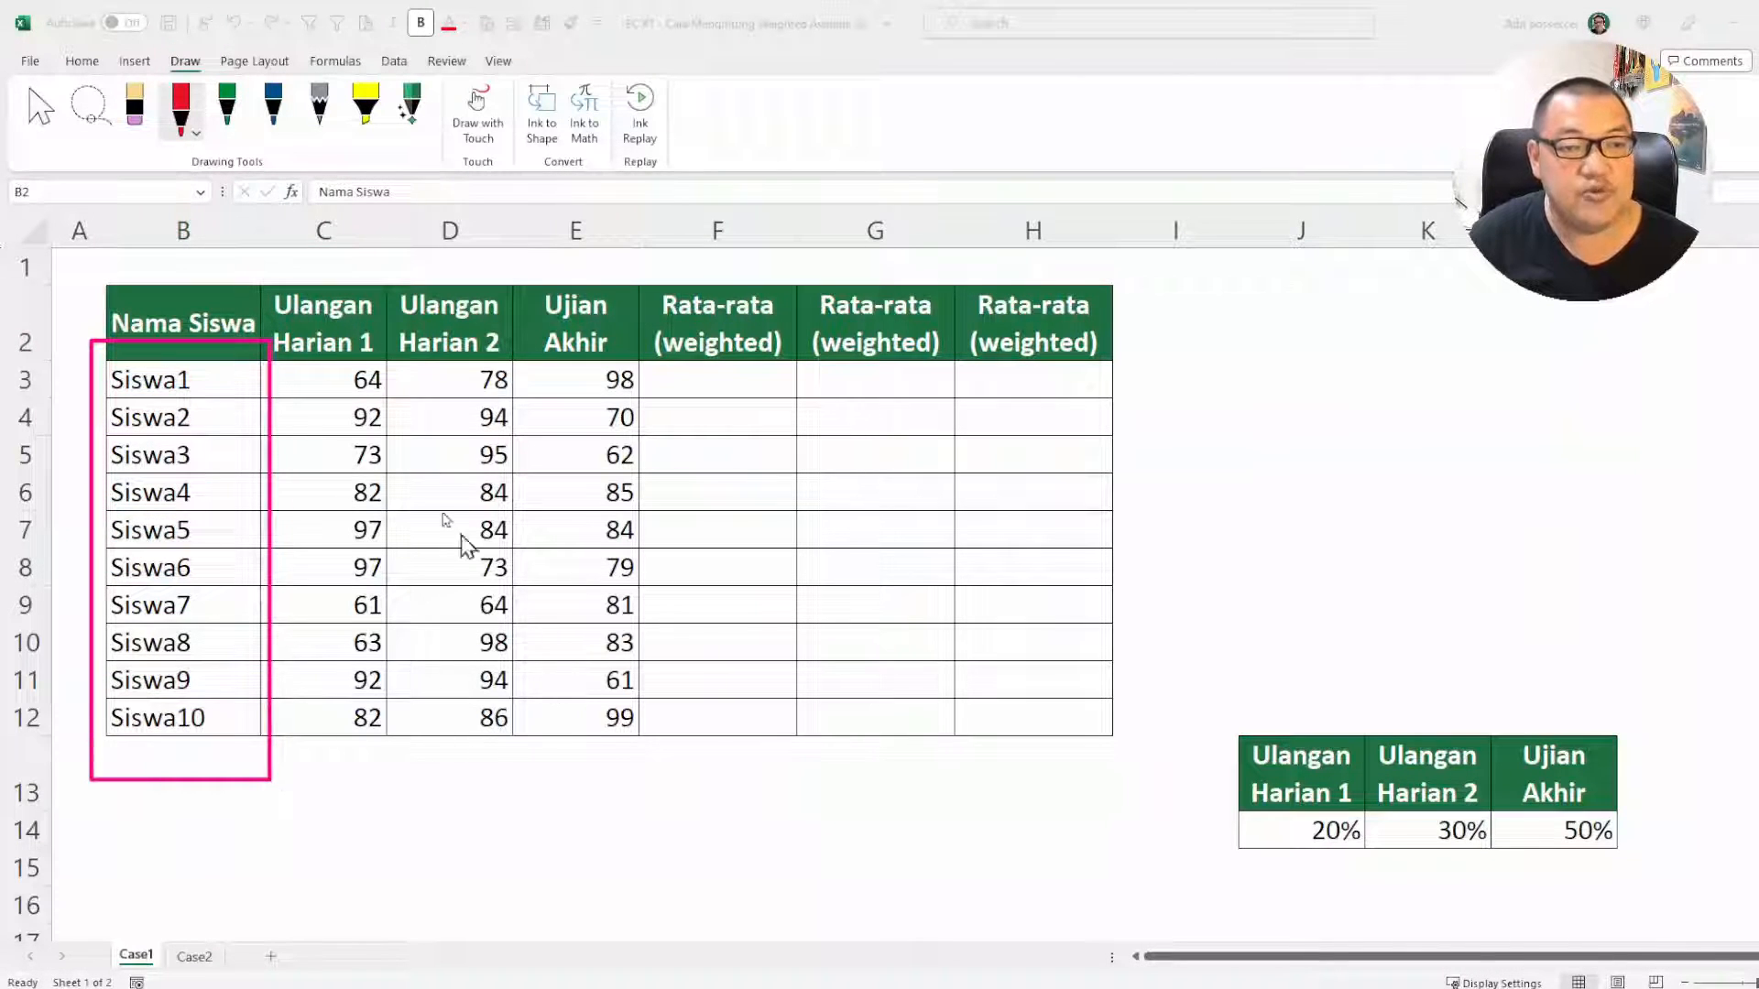
pyautogui.moveTo(249, 262)
pyautogui.mouseDown()
pyautogui.moveTo(295, 389)
pyautogui.moveTo(726, 385)
pyautogui.moveTo(651, 394)
pyautogui.mouseUp()
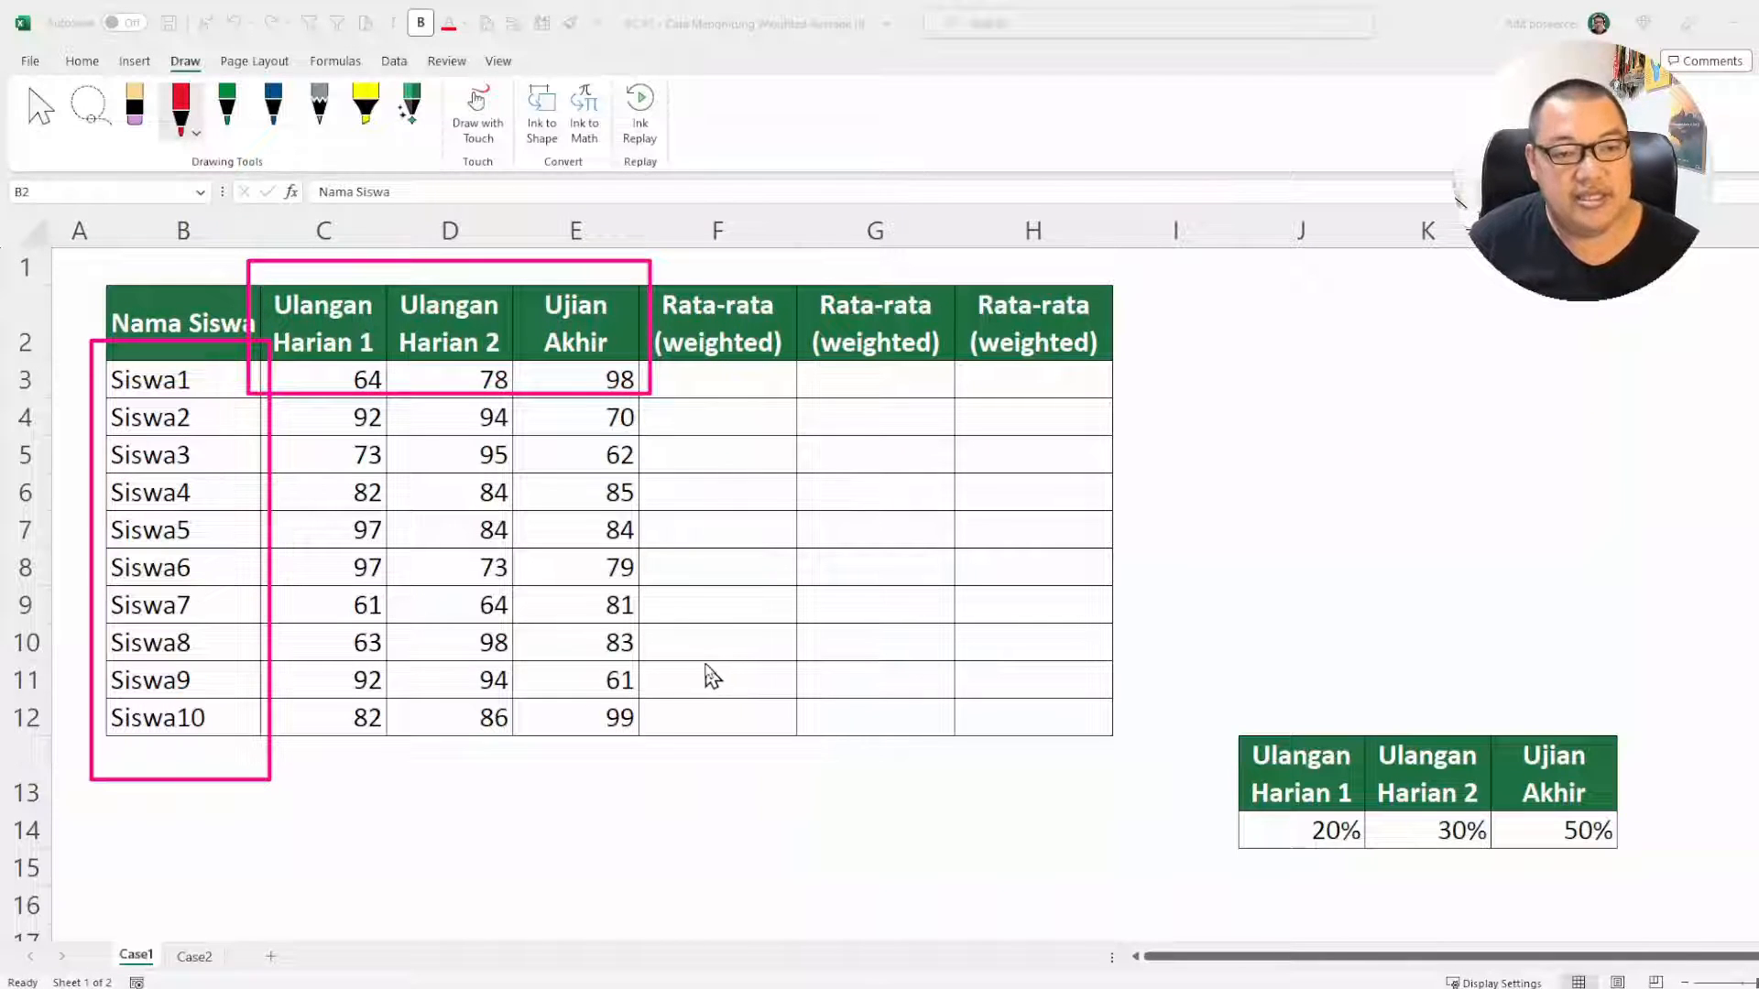
pyautogui.moveTo(686, 552)
pyautogui.mouseDown()
pyautogui.moveTo(724, 376)
pyautogui.moveTo(745, 415)
pyautogui.mouseUp()
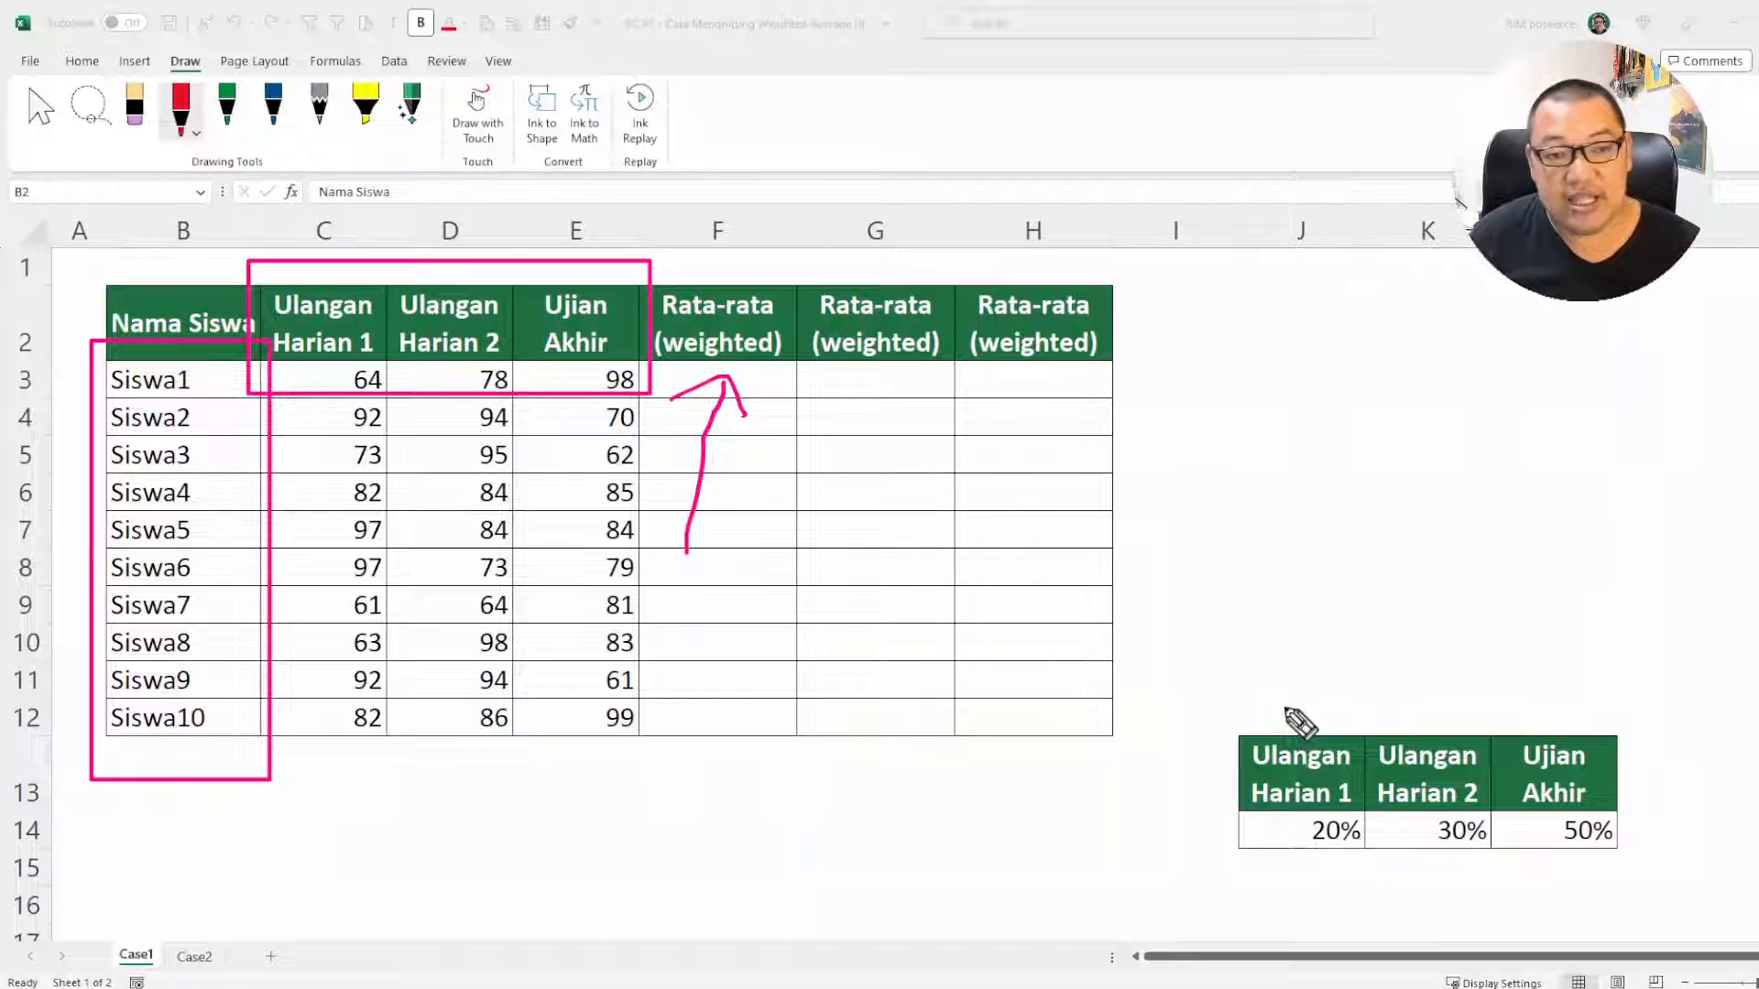
pyautogui.moveTo(1189, 698)
pyautogui.mouseDown()
pyautogui.moveTo(1229, 863)
pyautogui.moveTo(1716, 878)
pyautogui.mouseUp()
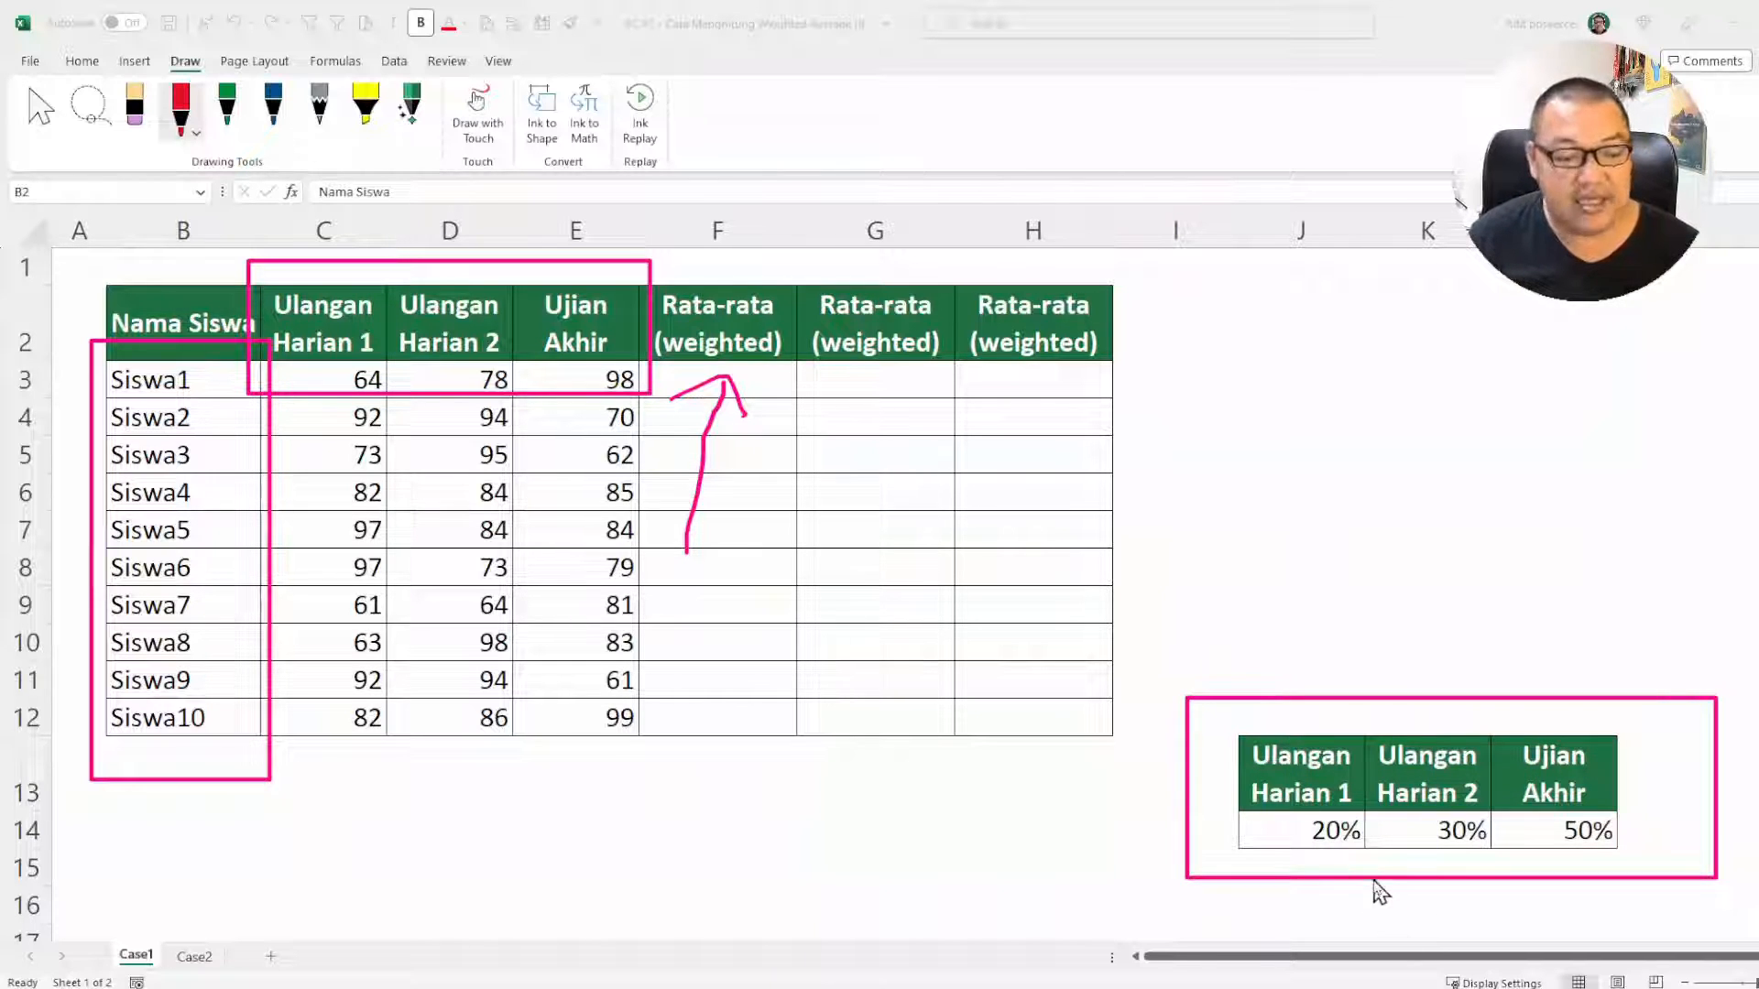
pyautogui.press('Escape')
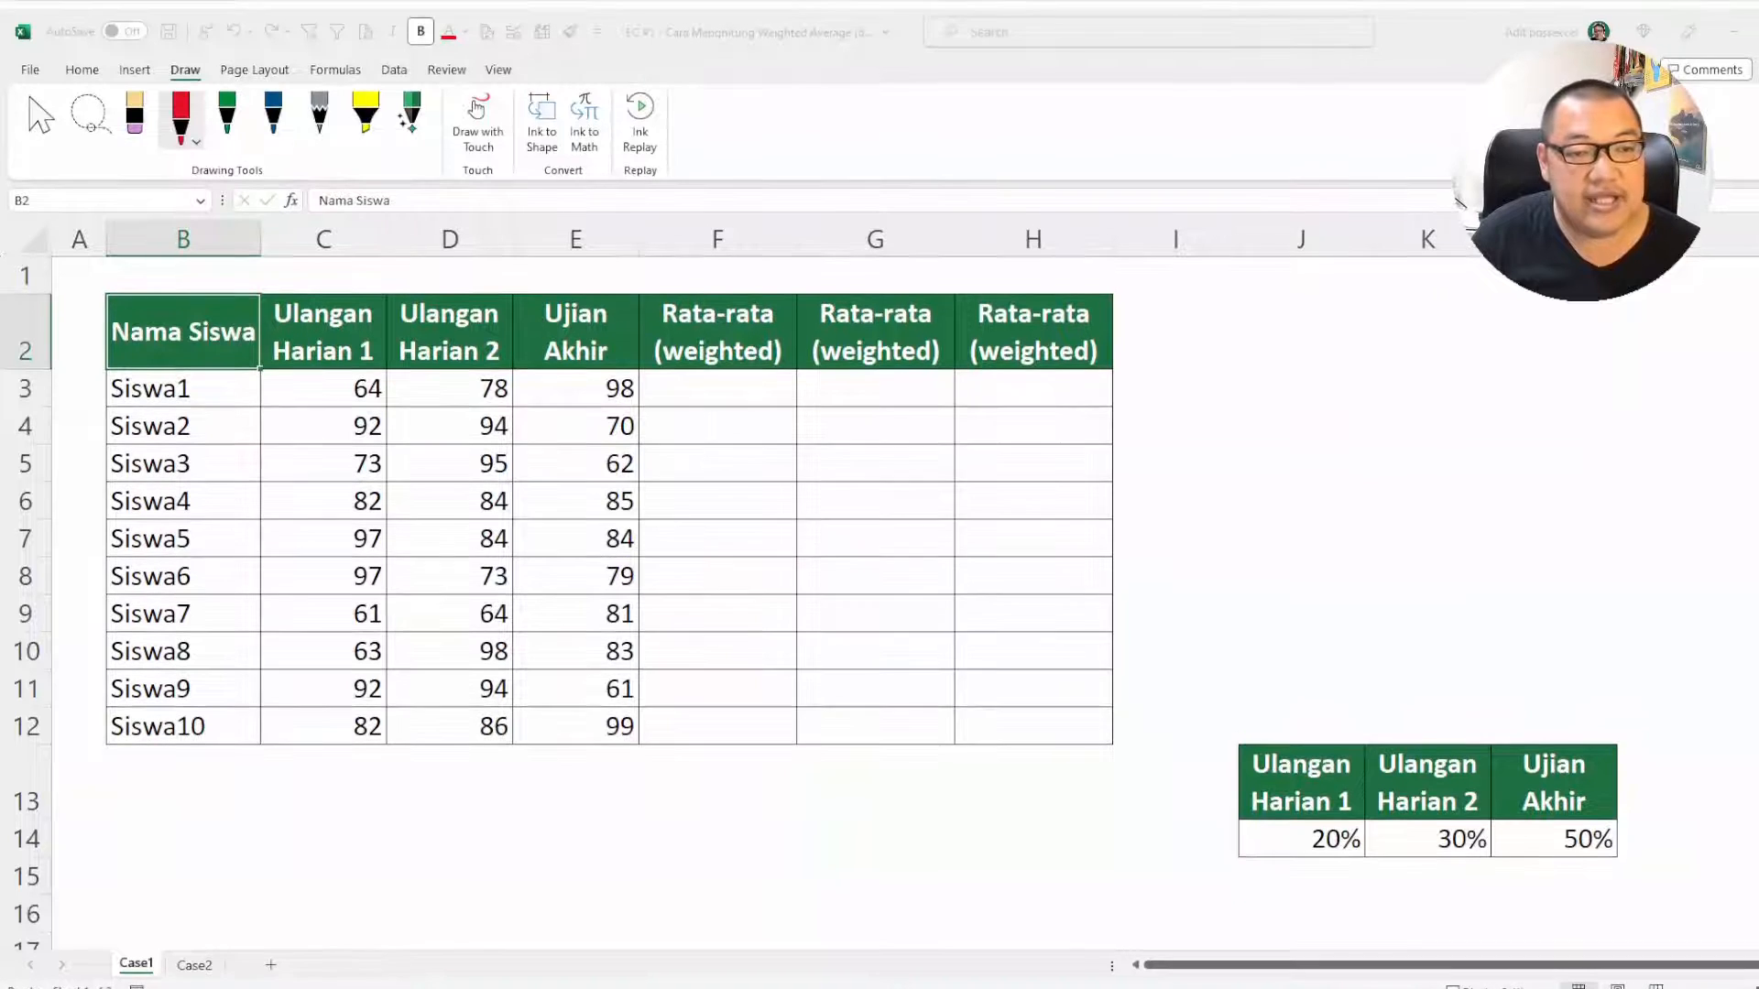
pyautogui.moveTo(388, 397)
pyautogui.mouseDown()
pyautogui.moveTo(918, 659)
pyautogui.moveTo(1246, 779)
pyautogui.moveTo(1297, 829)
pyautogui.mouseUp()
pyautogui.moveTo(510, 395)
pyautogui.mouseDown()
pyautogui.moveTo(1063, 620)
pyautogui.moveTo(1425, 815)
pyautogui.mouseUp()
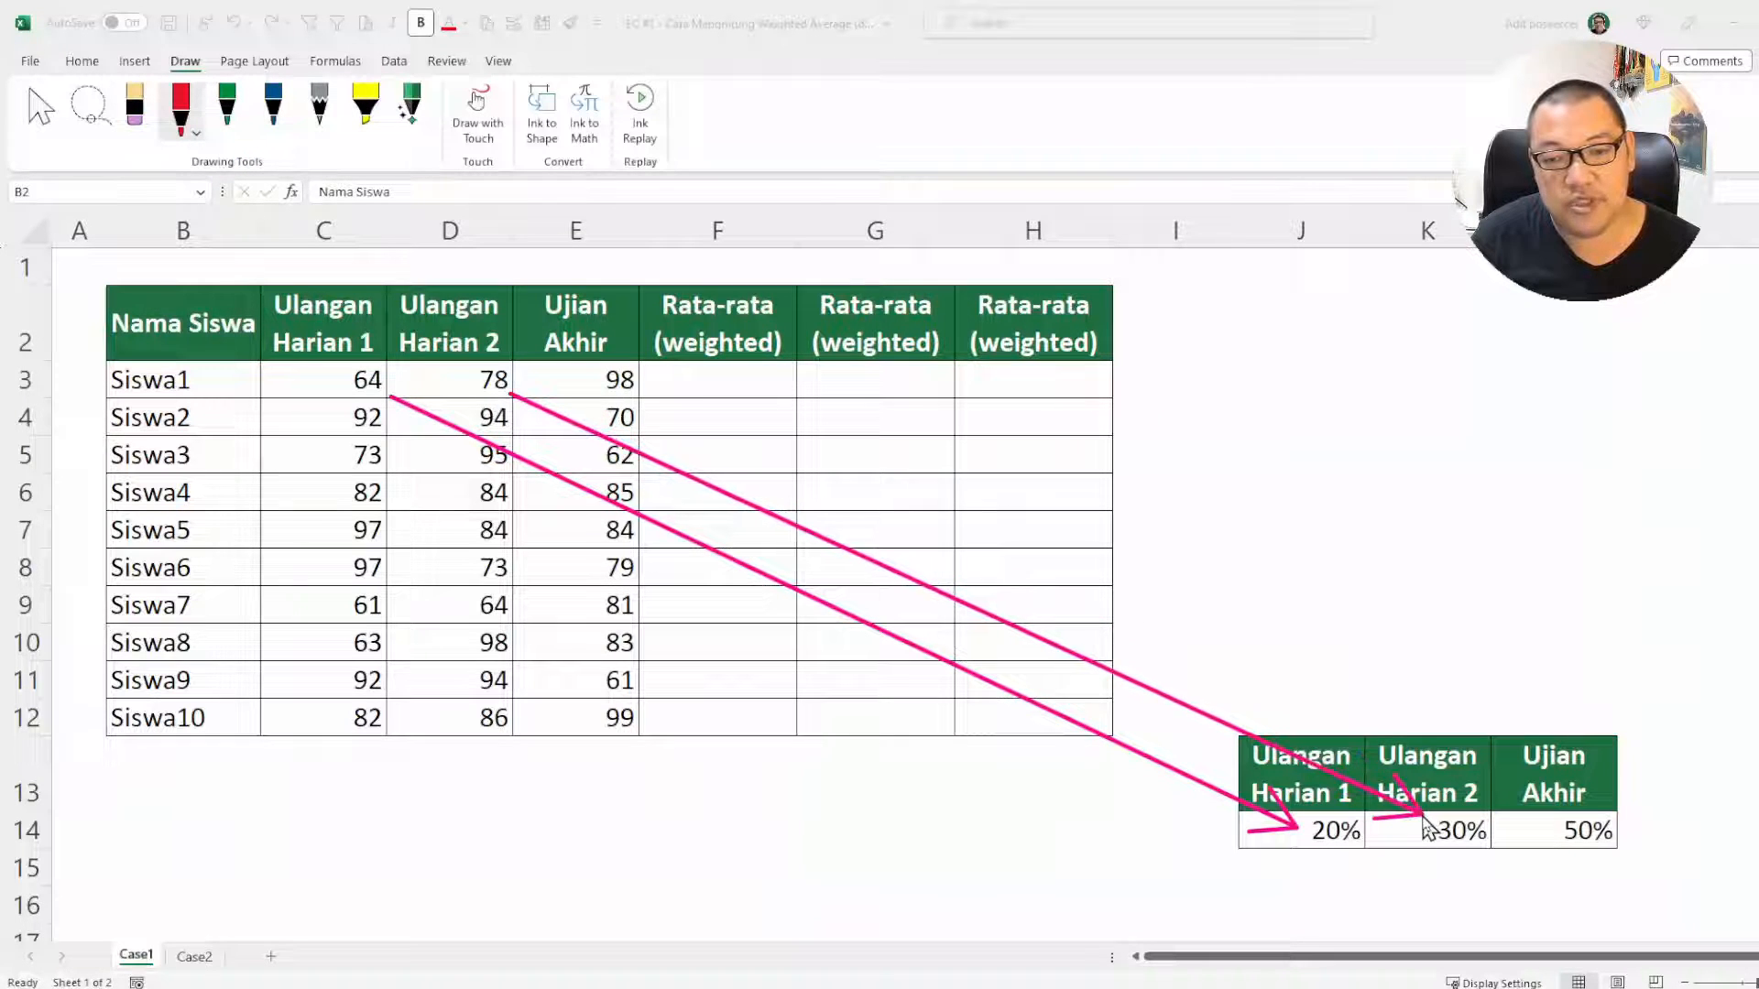
pyautogui.moveTo(635, 396)
pyautogui.mouseDown()
pyautogui.moveTo(1340, 648)
pyautogui.moveTo(1544, 813)
pyautogui.mouseUp()
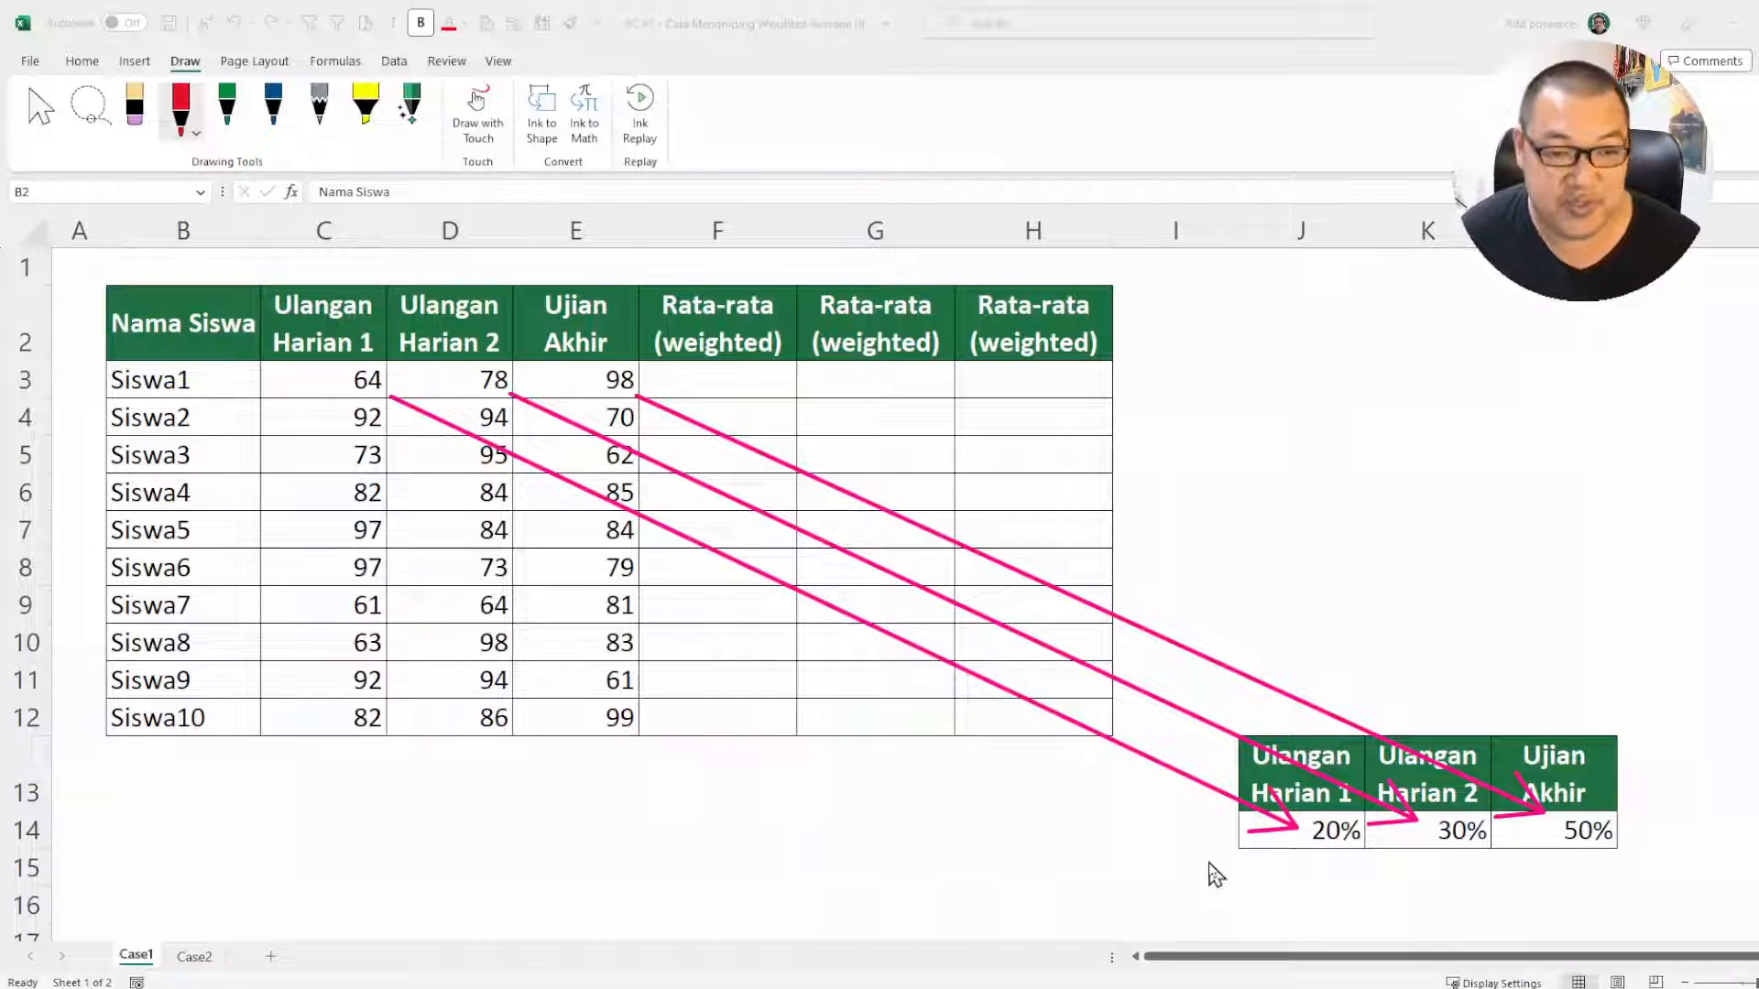
pyautogui.press('Escape')
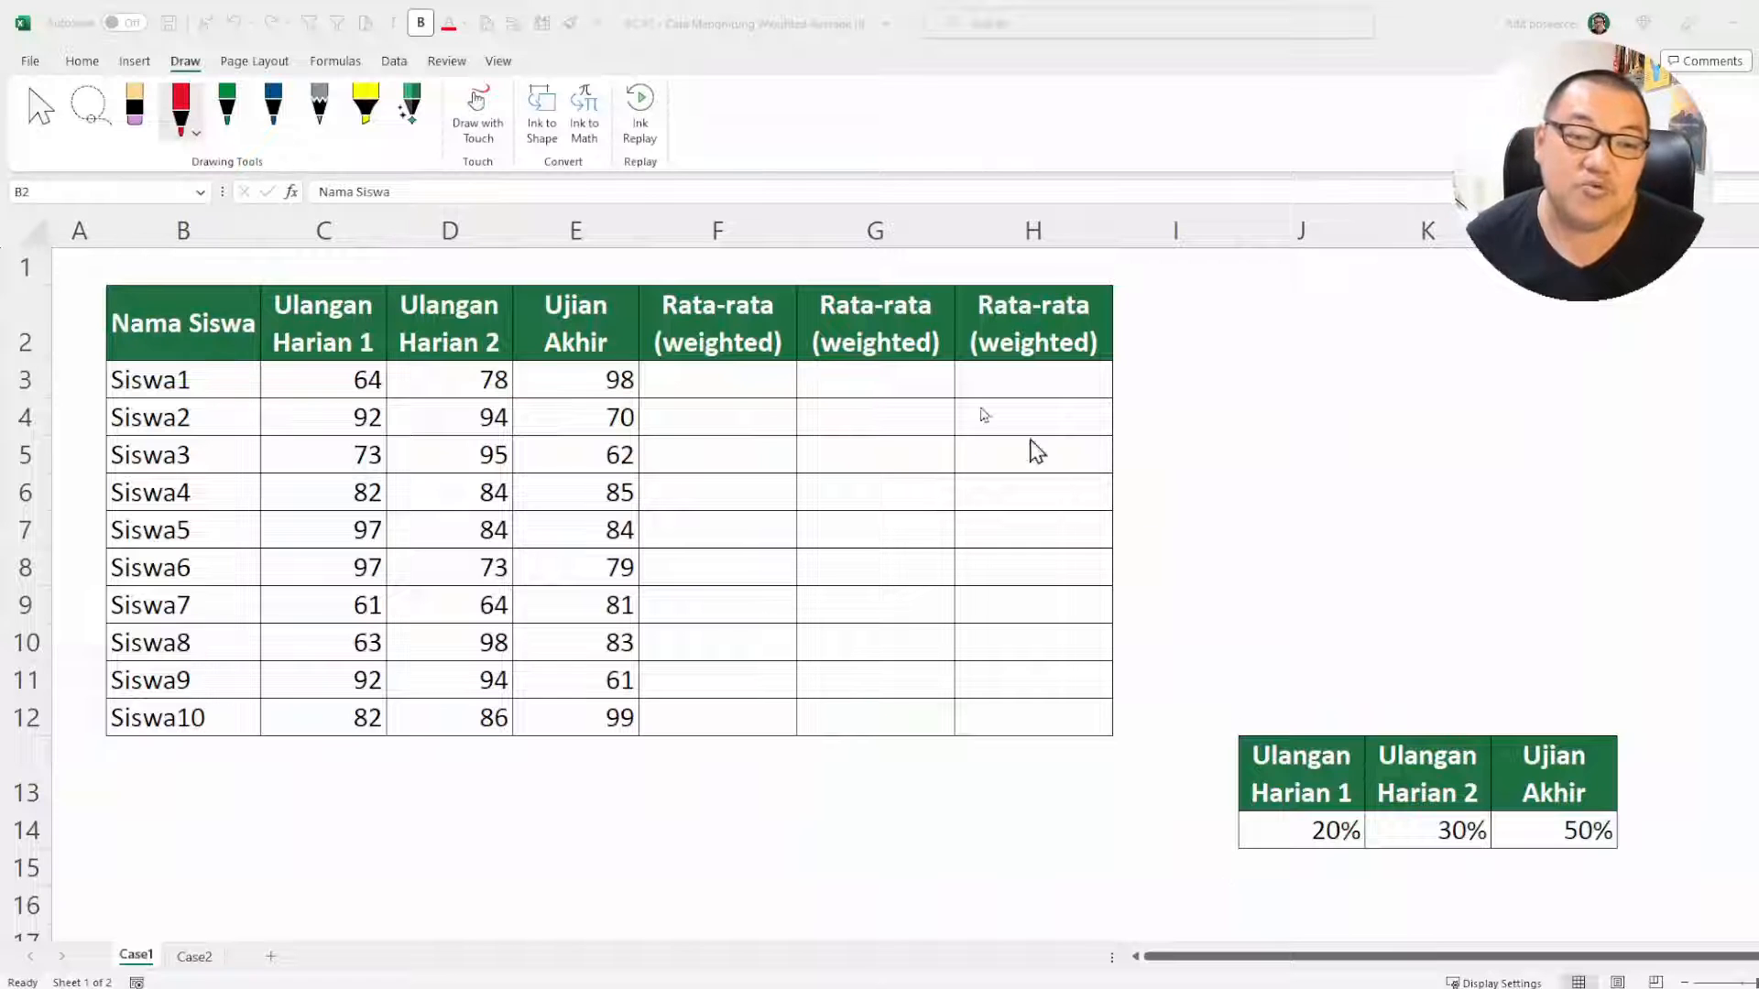
pyautogui.click(754, 377)
pyautogui.moveTo(754, 376); pyautogui.dragTo(746, 710)
pyautogui.moveTo(1326, 801); pyautogui.dragTo(1519, 829)
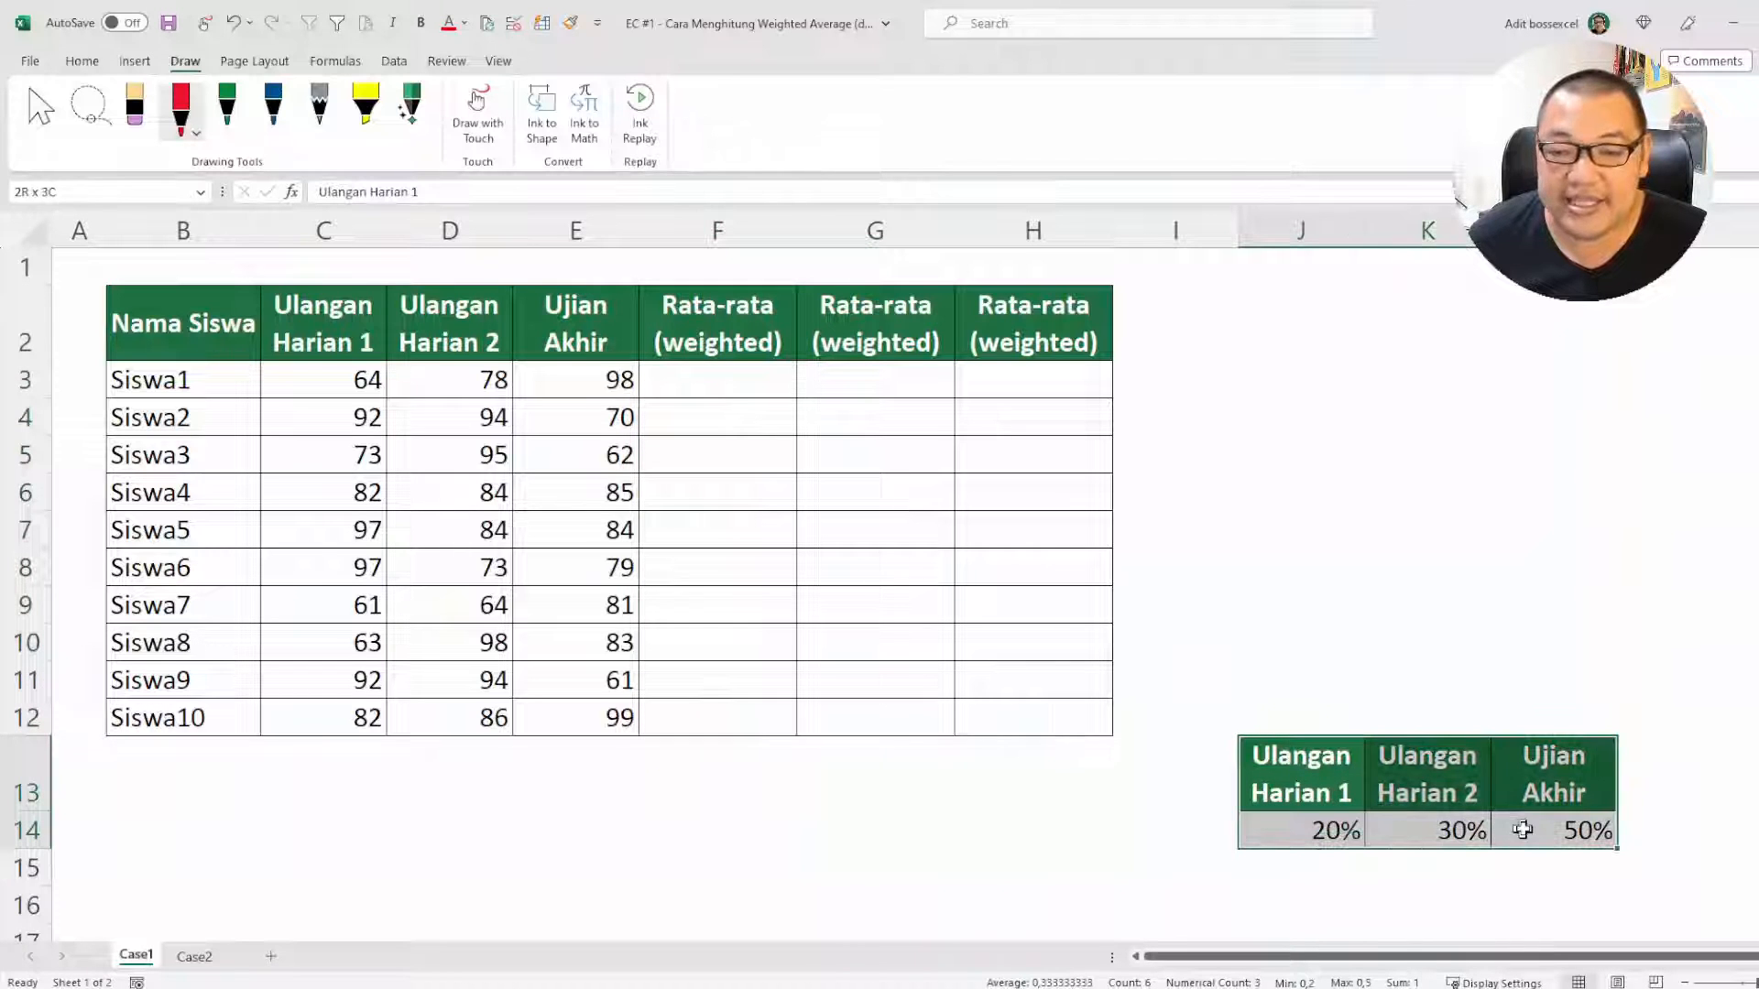
# Start a formula in F3 that multiplies Siswa1's first daily test score by its weight, =C3*J$14, with the weight's row locked
pyautogui.click(760, 383)
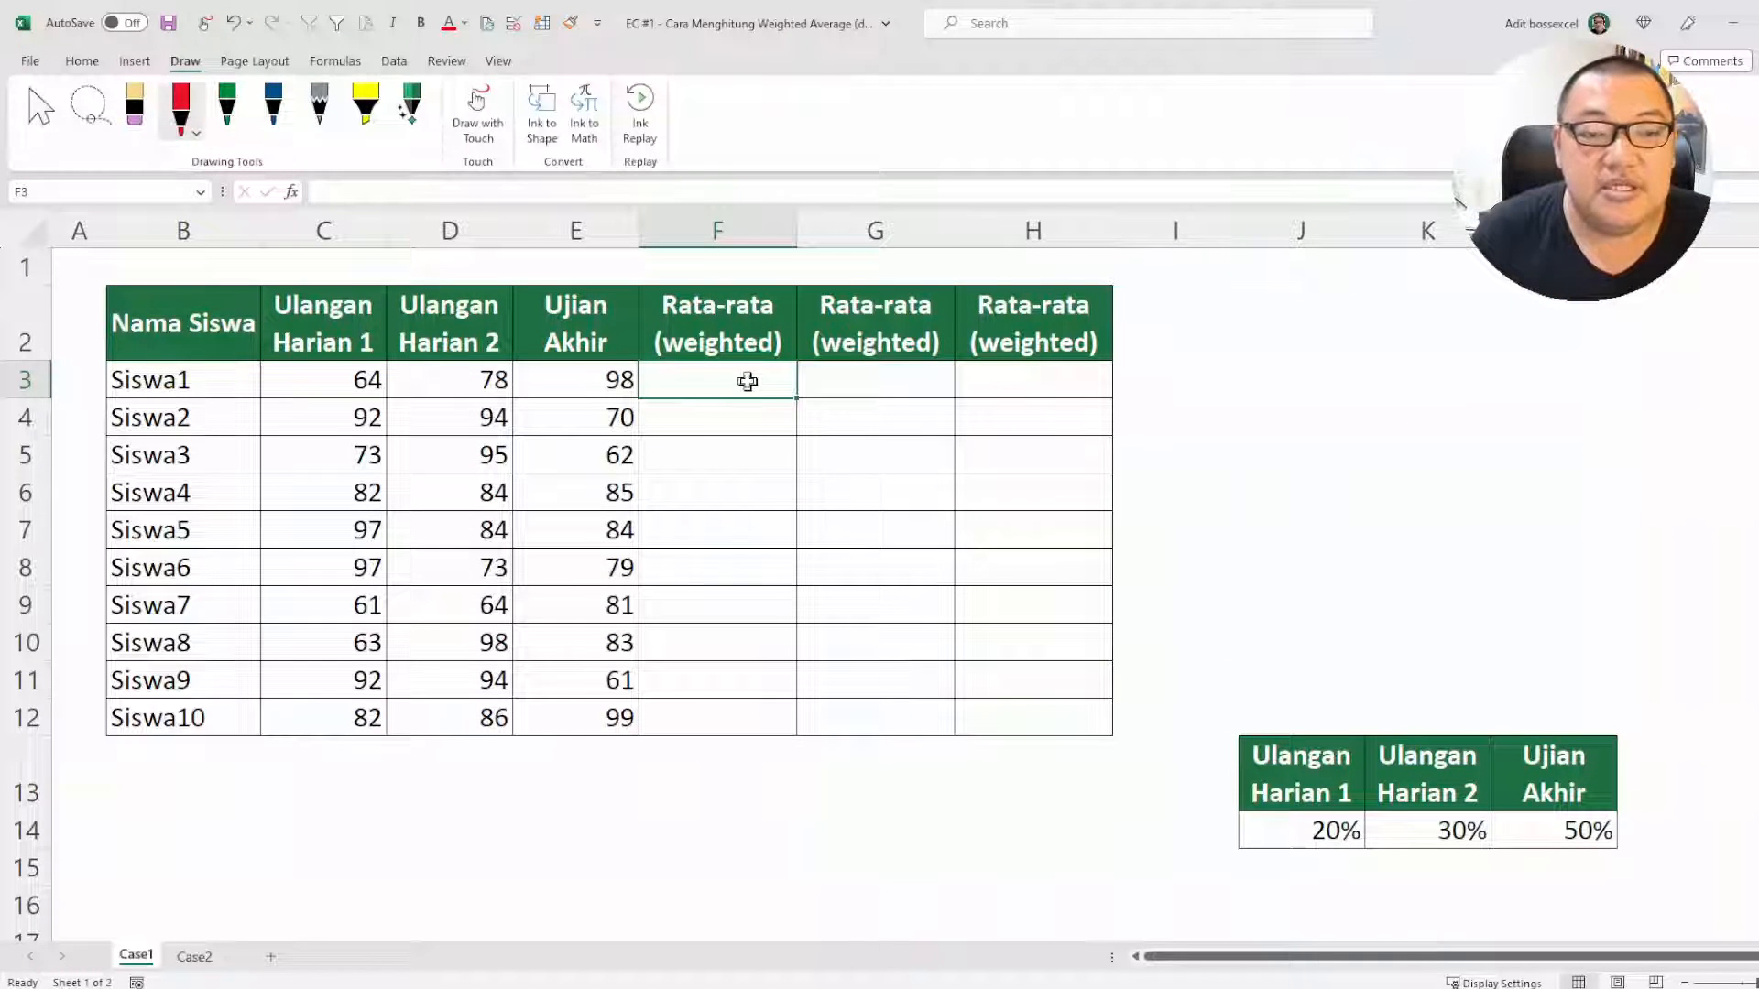
pyautogui.write('=')
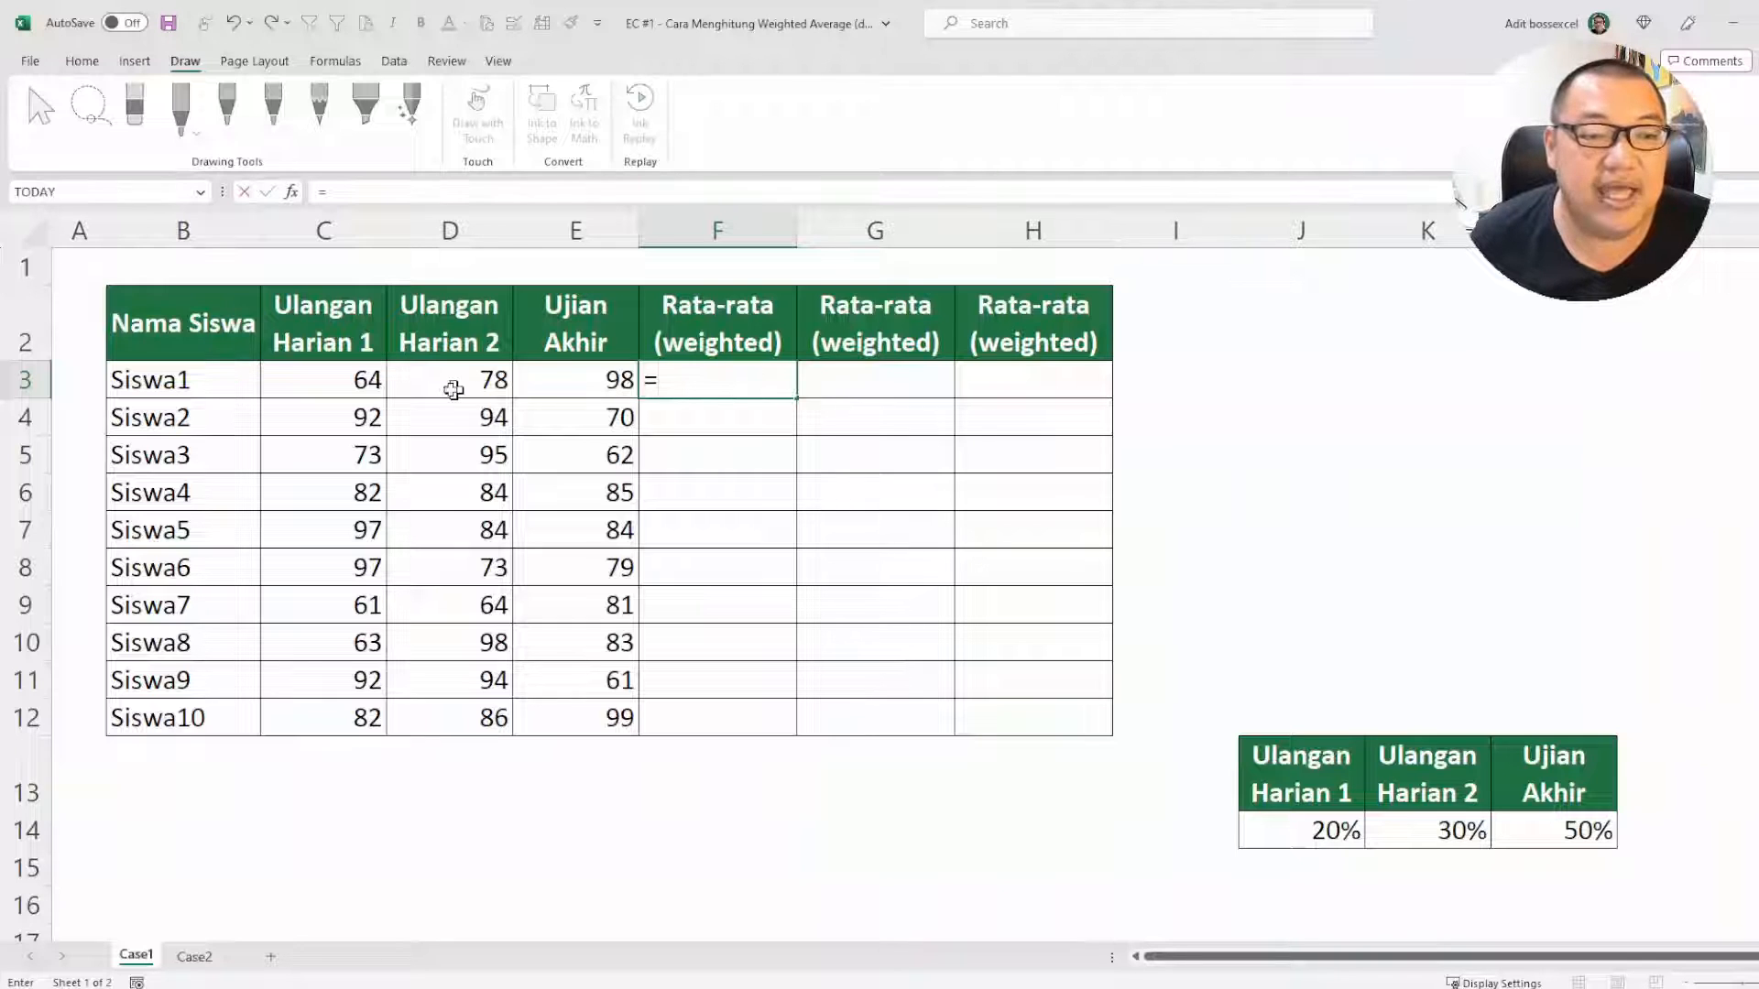
pyautogui.click(339, 379)
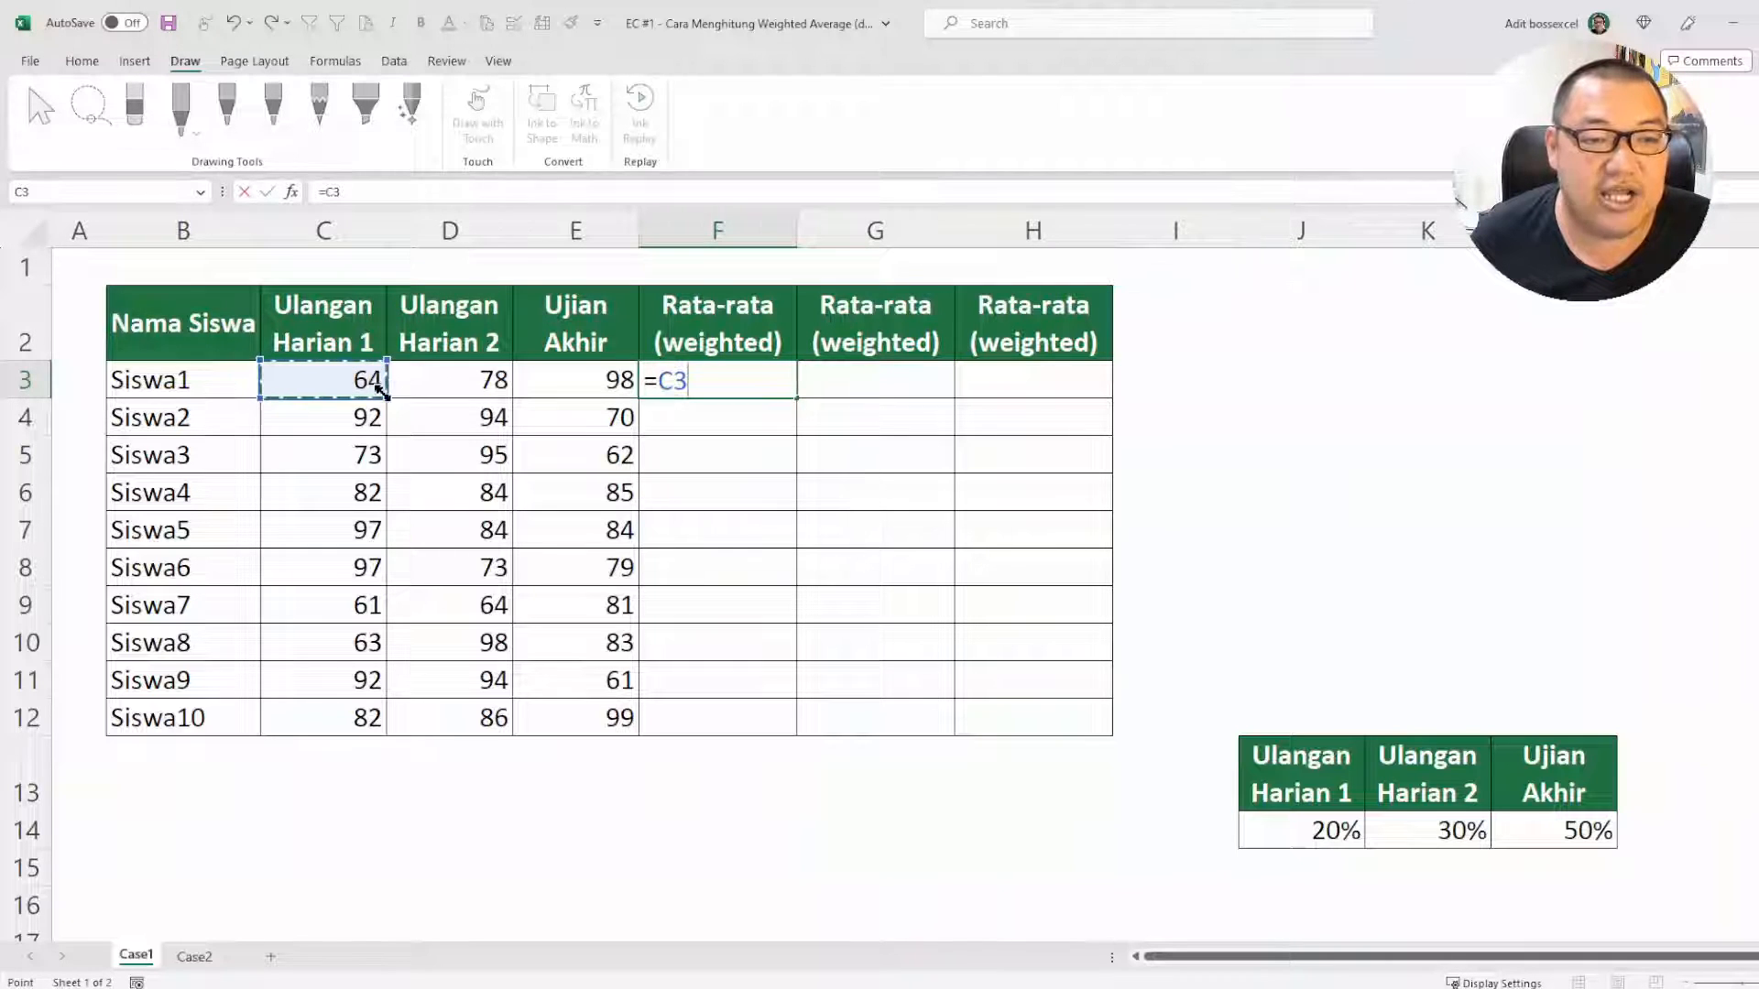
pyautogui.write('*')
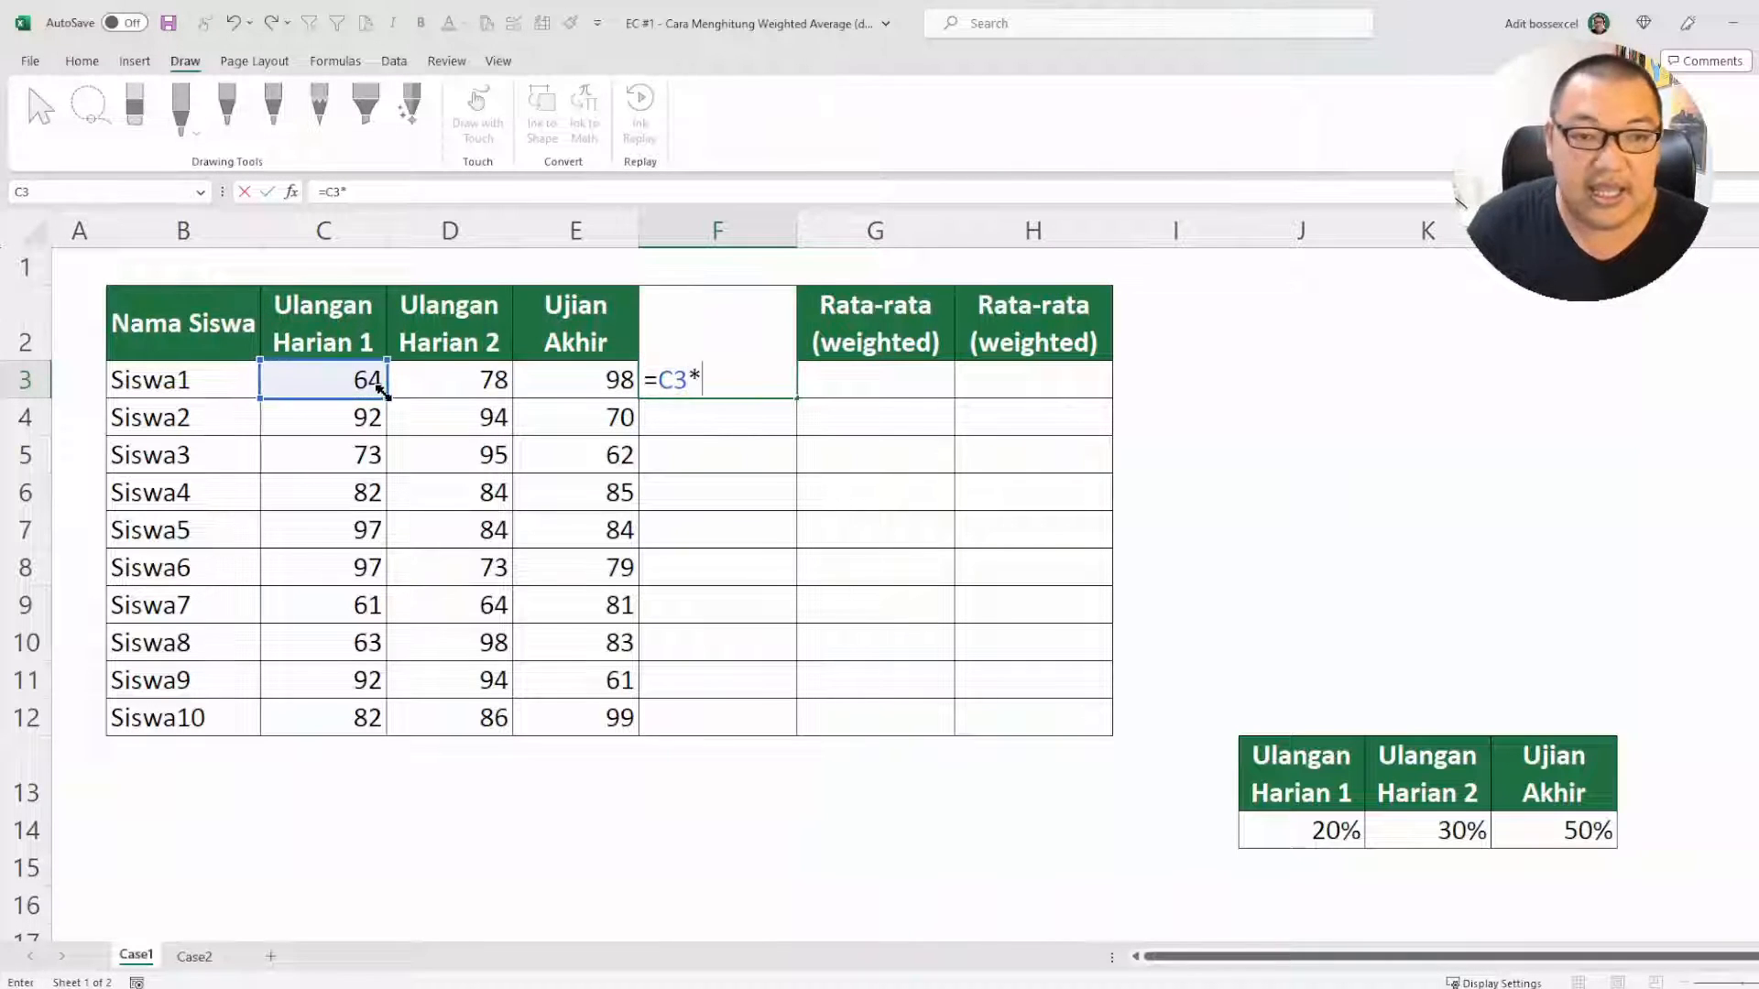
pyautogui.click(1295, 836)
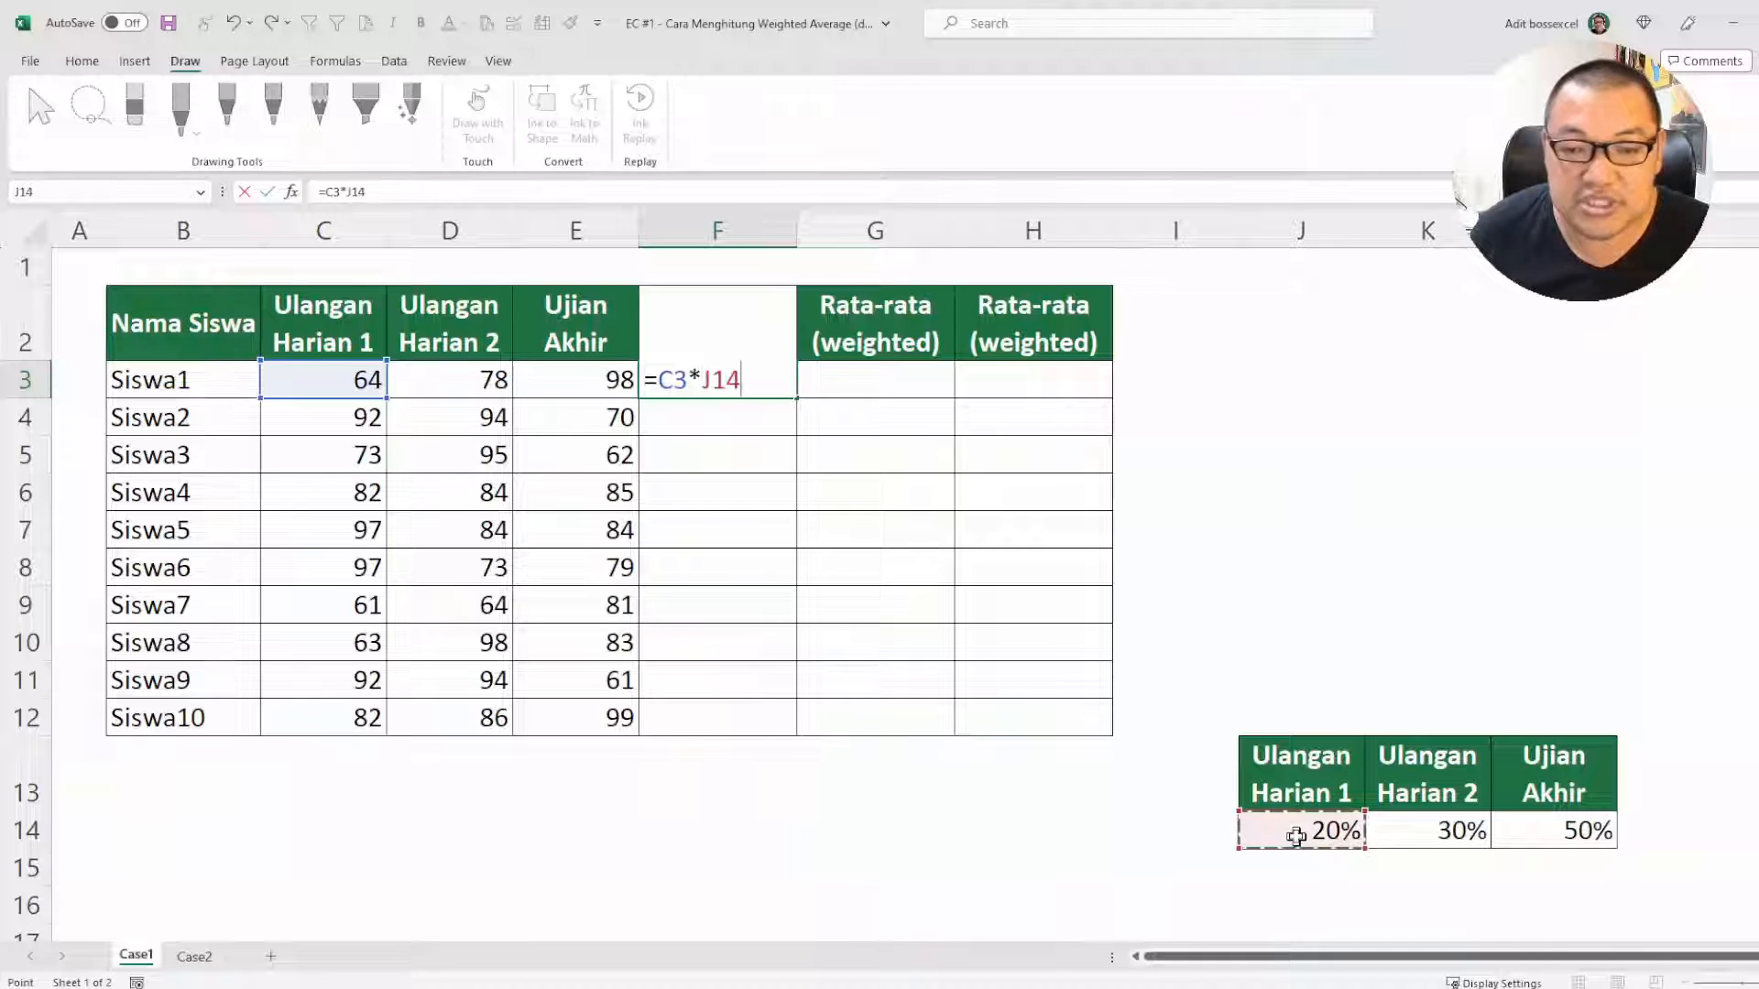
pyautogui.press('F4')
pyautogui.press('F4')
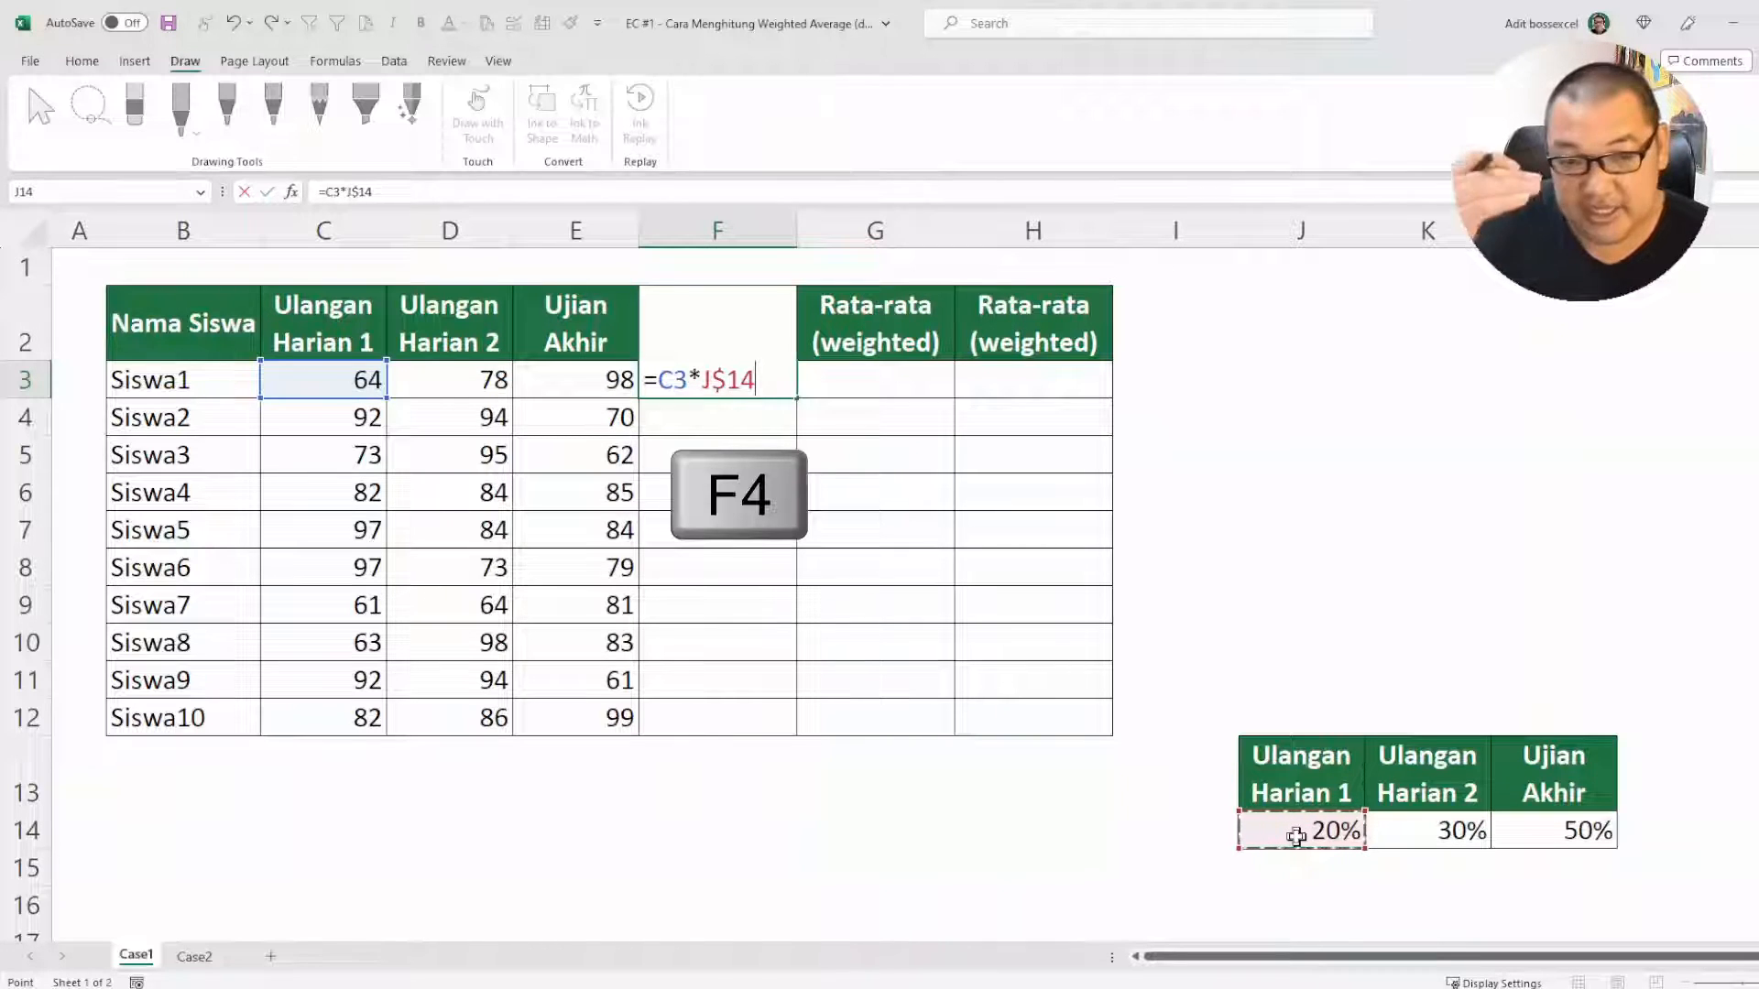
# Extend the F3 formula by adding the second daily test score times its row-locked weight, D3*K$14
pyautogui.write('+')
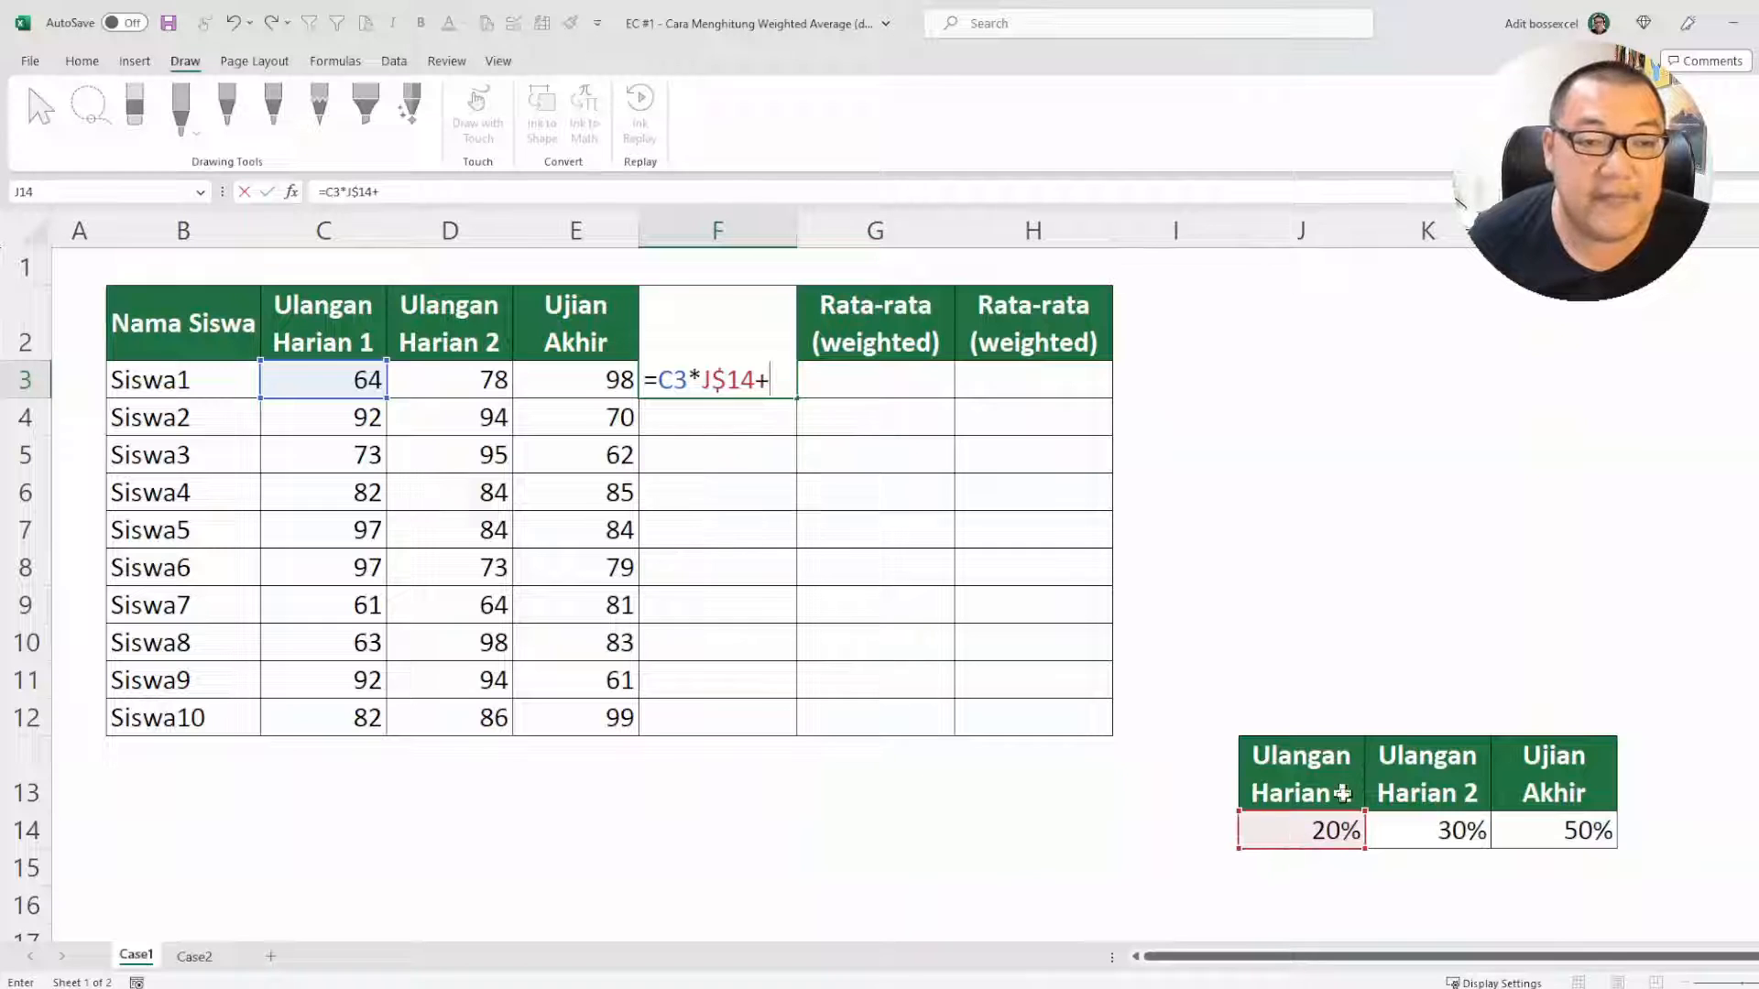
pyautogui.click(439, 381)
pyautogui.write('*')
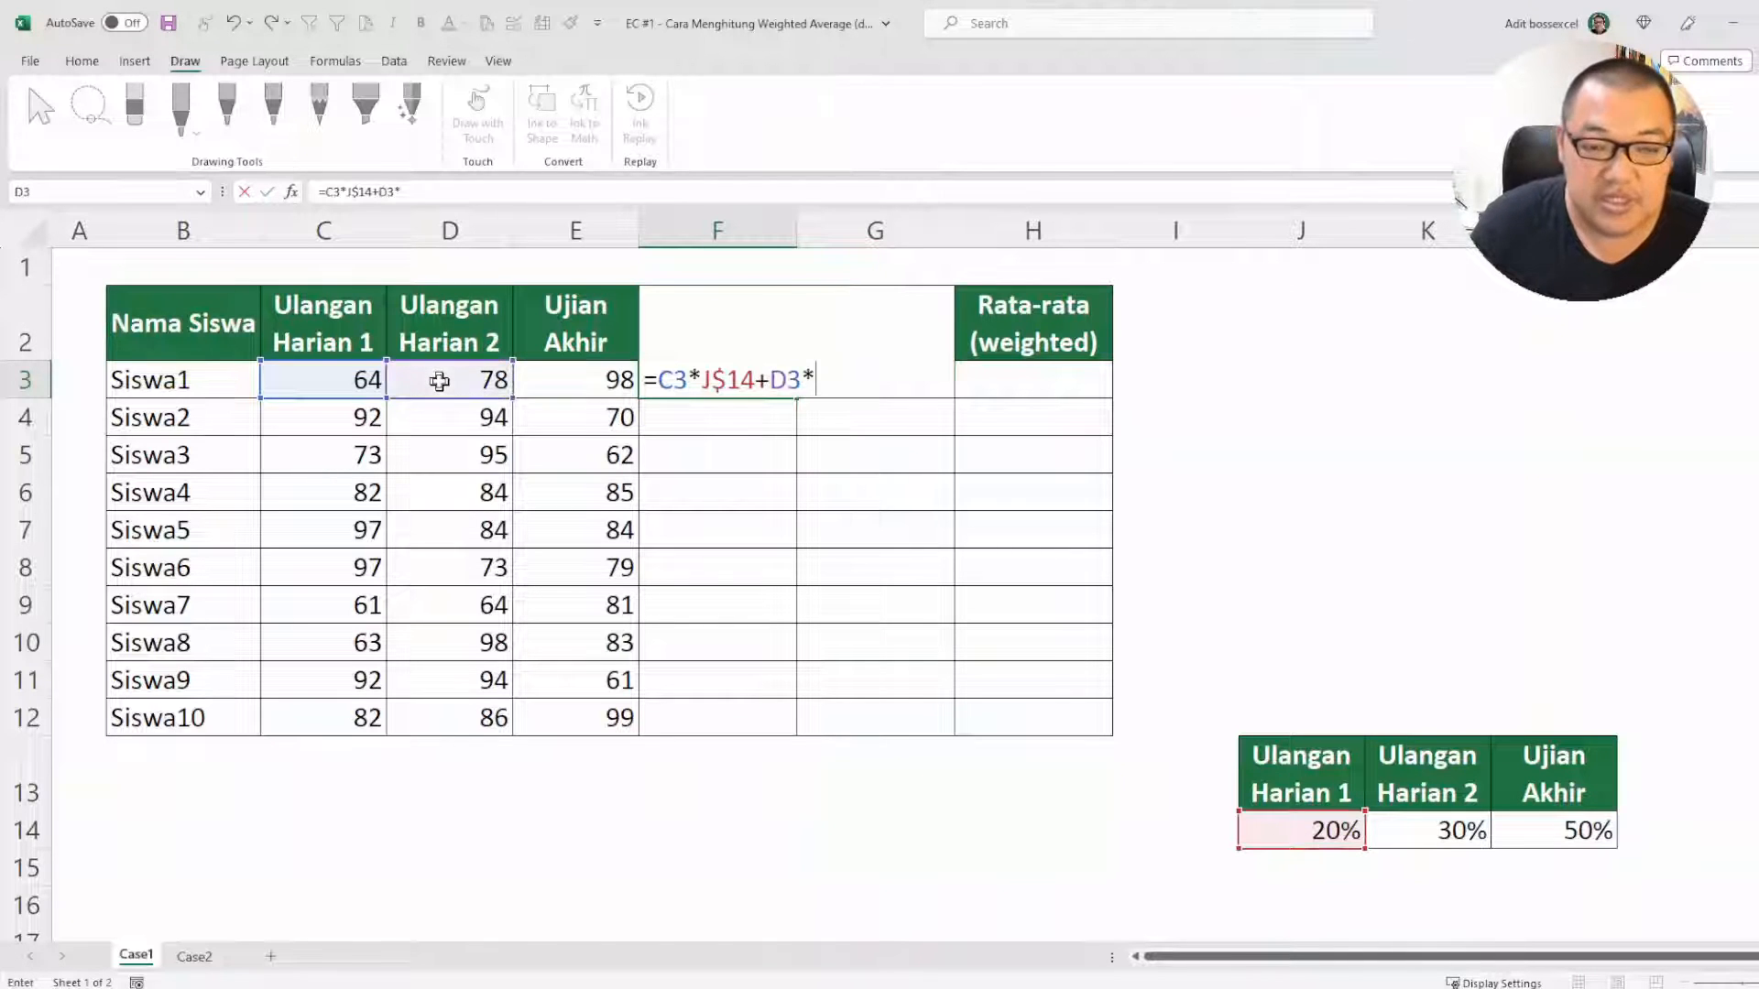
pyautogui.click(1462, 834)
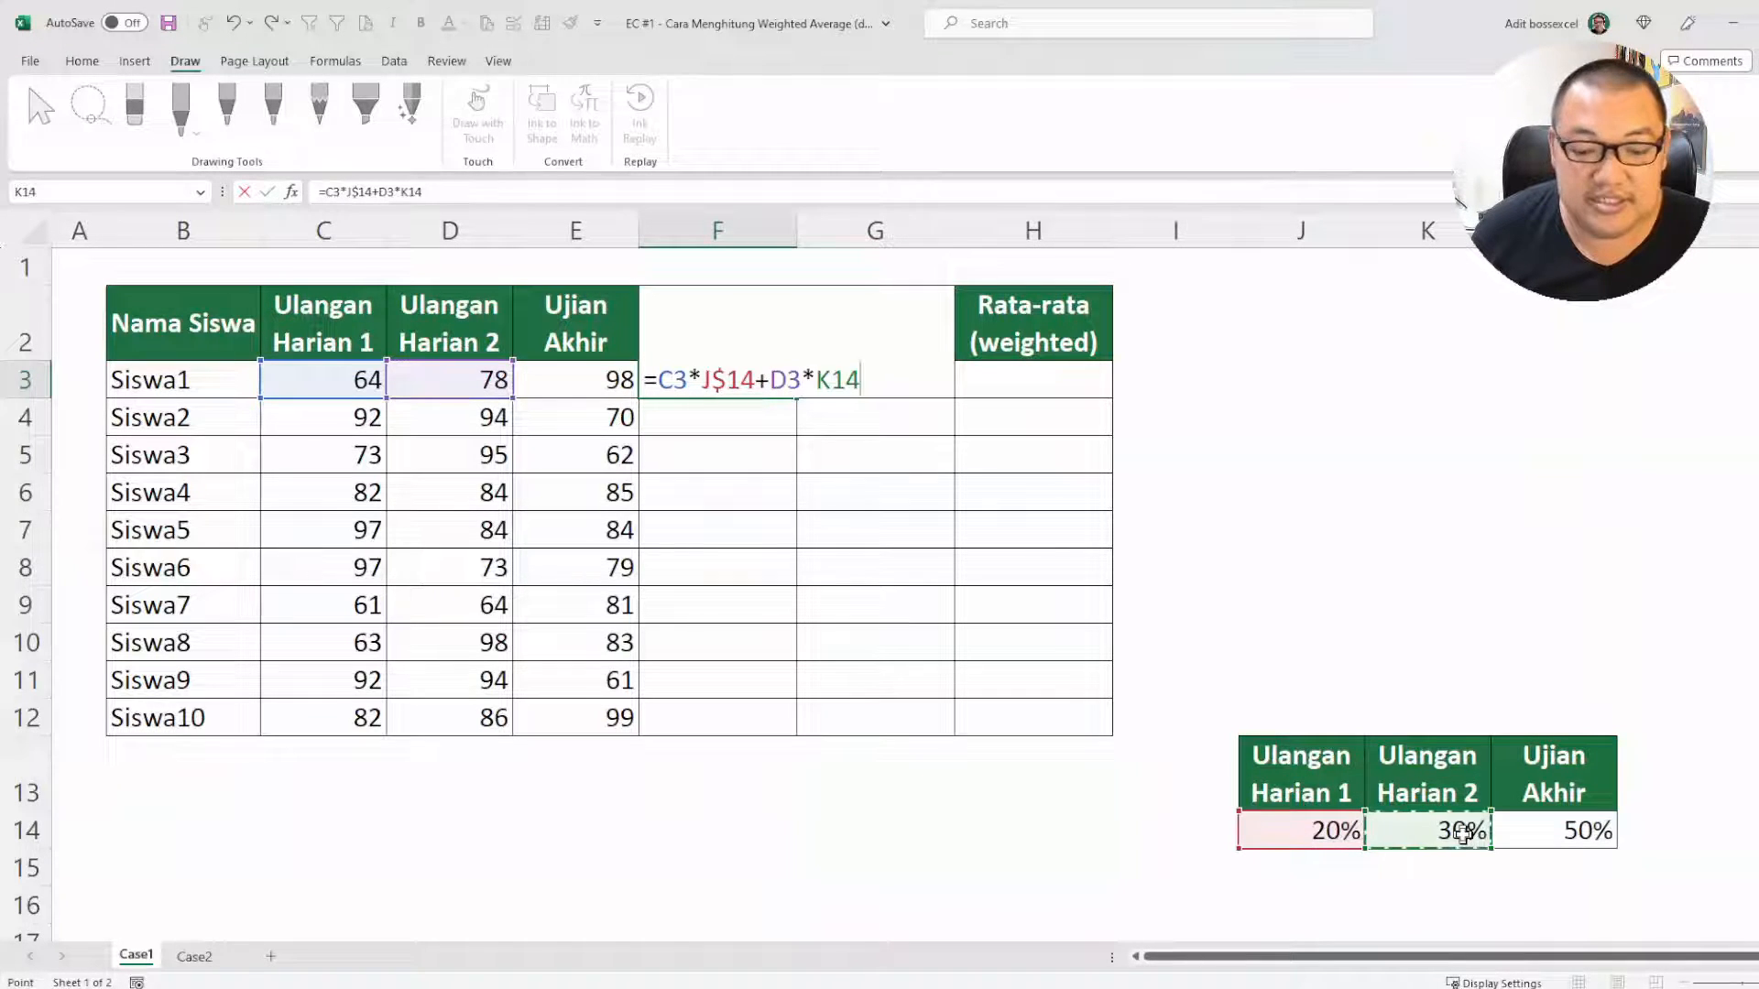
pyautogui.press('F4')
pyautogui.press('F4')
# Complete the F3 formula by adding the final exam score times its row-locked weight, giving =C3*J$14+D3*K$14+E3*L$14
pyautogui.write('+')
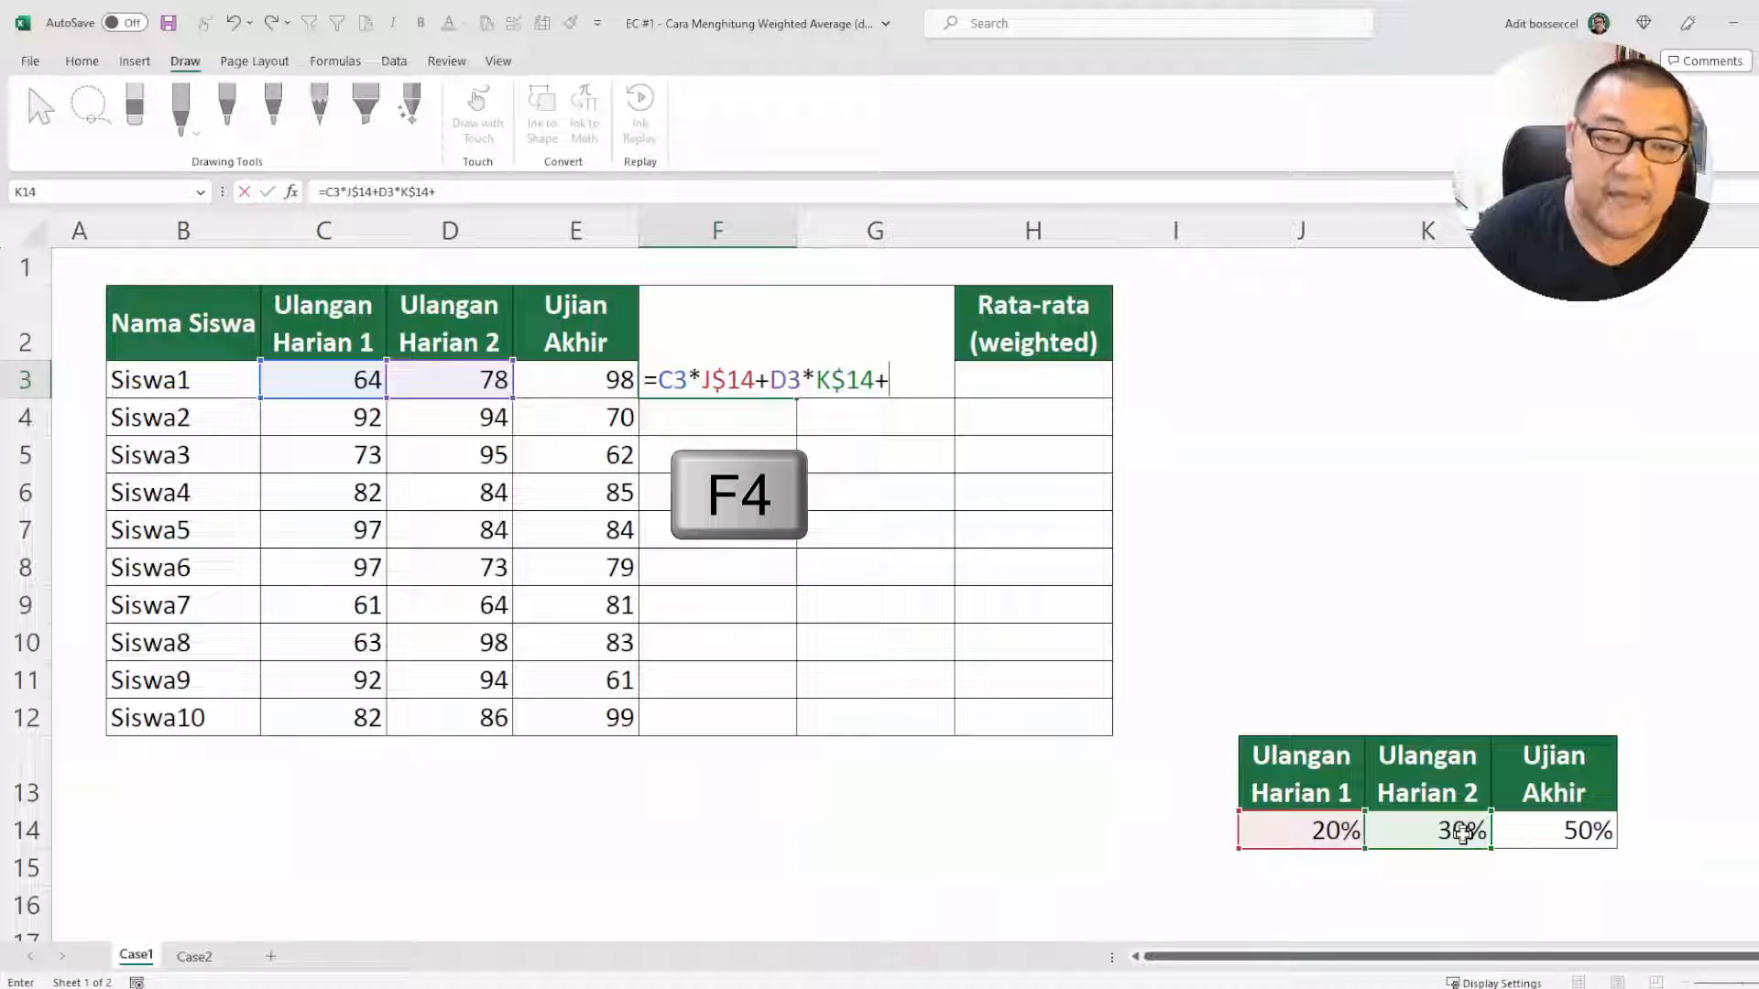
pyautogui.click(594, 385)
pyautogui.write('*')
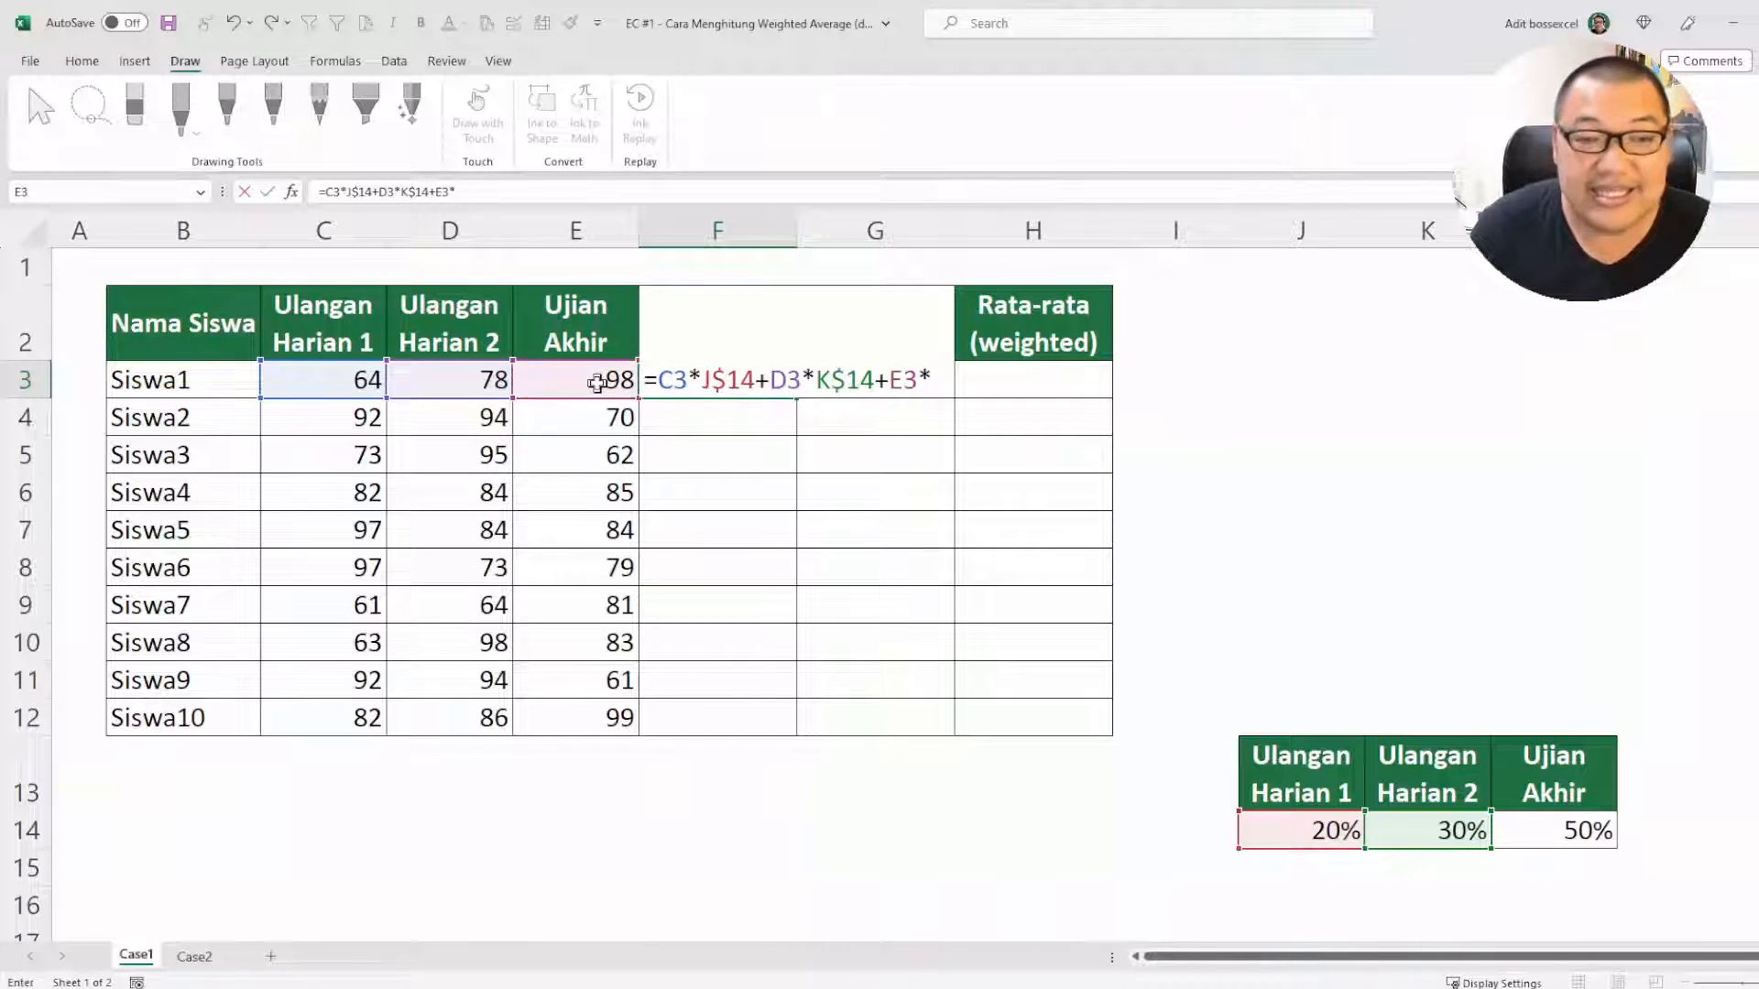
pyautogui.click(1577, 833)
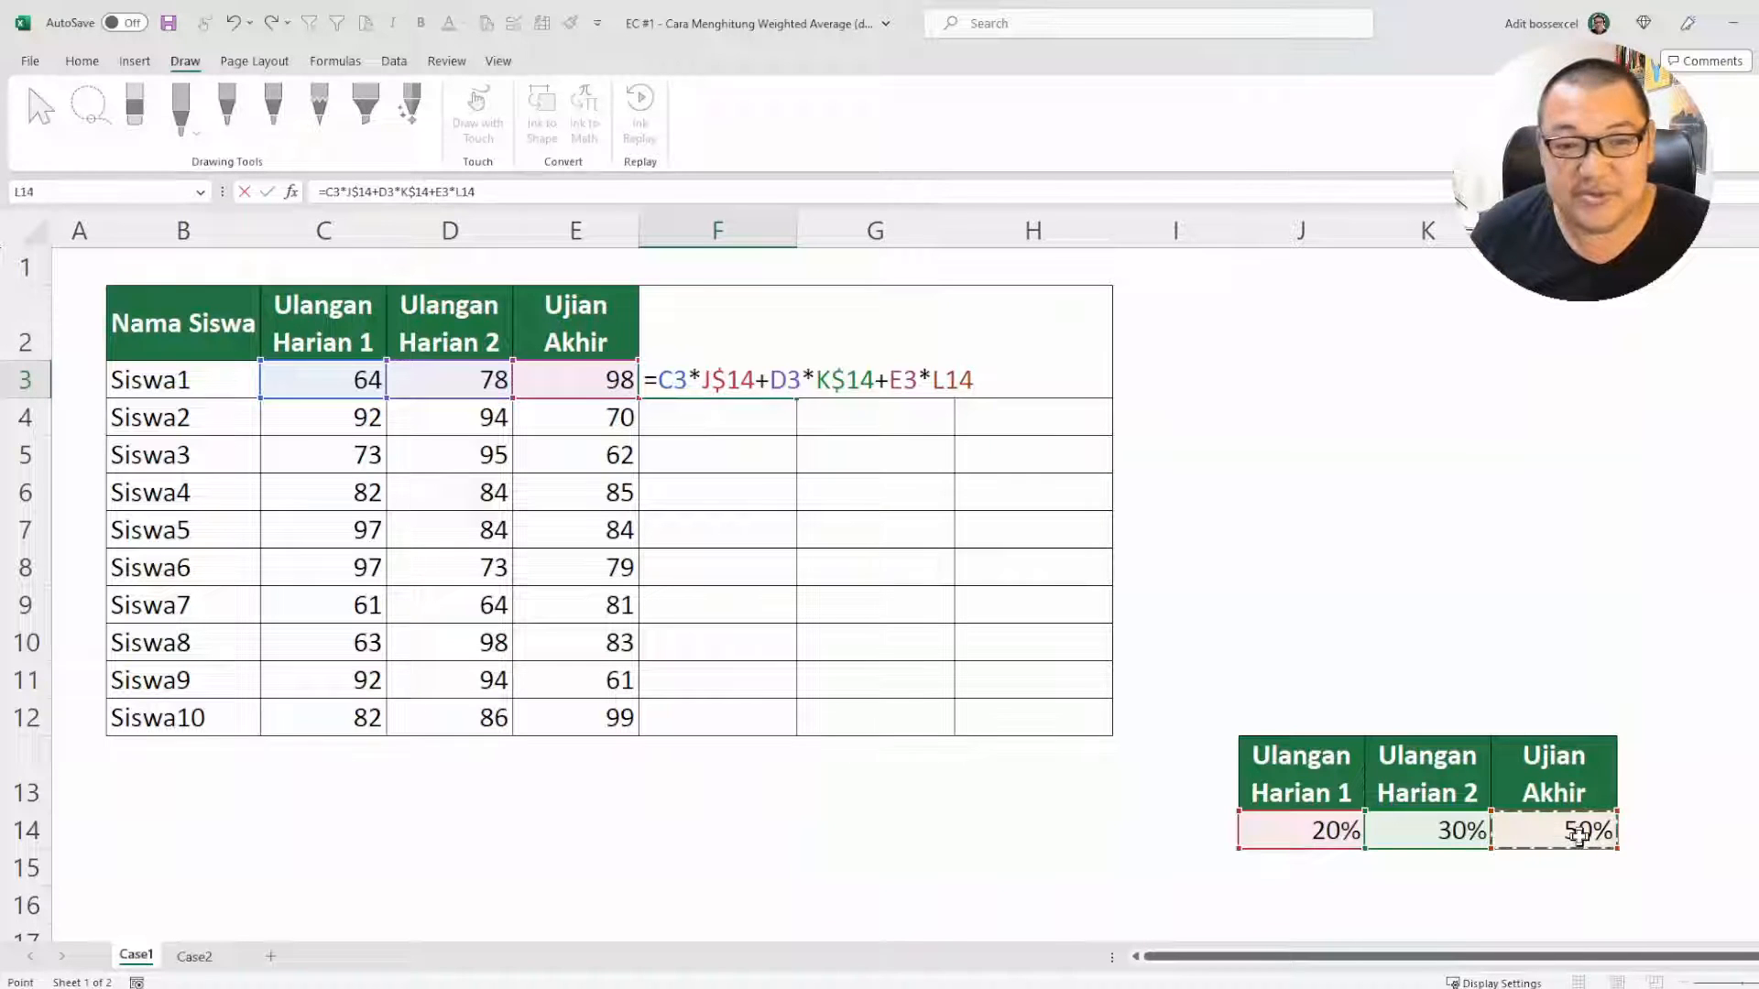
pyautogui.press('F4')
pyautogui.press('F4')
pyautogui.press('Return')
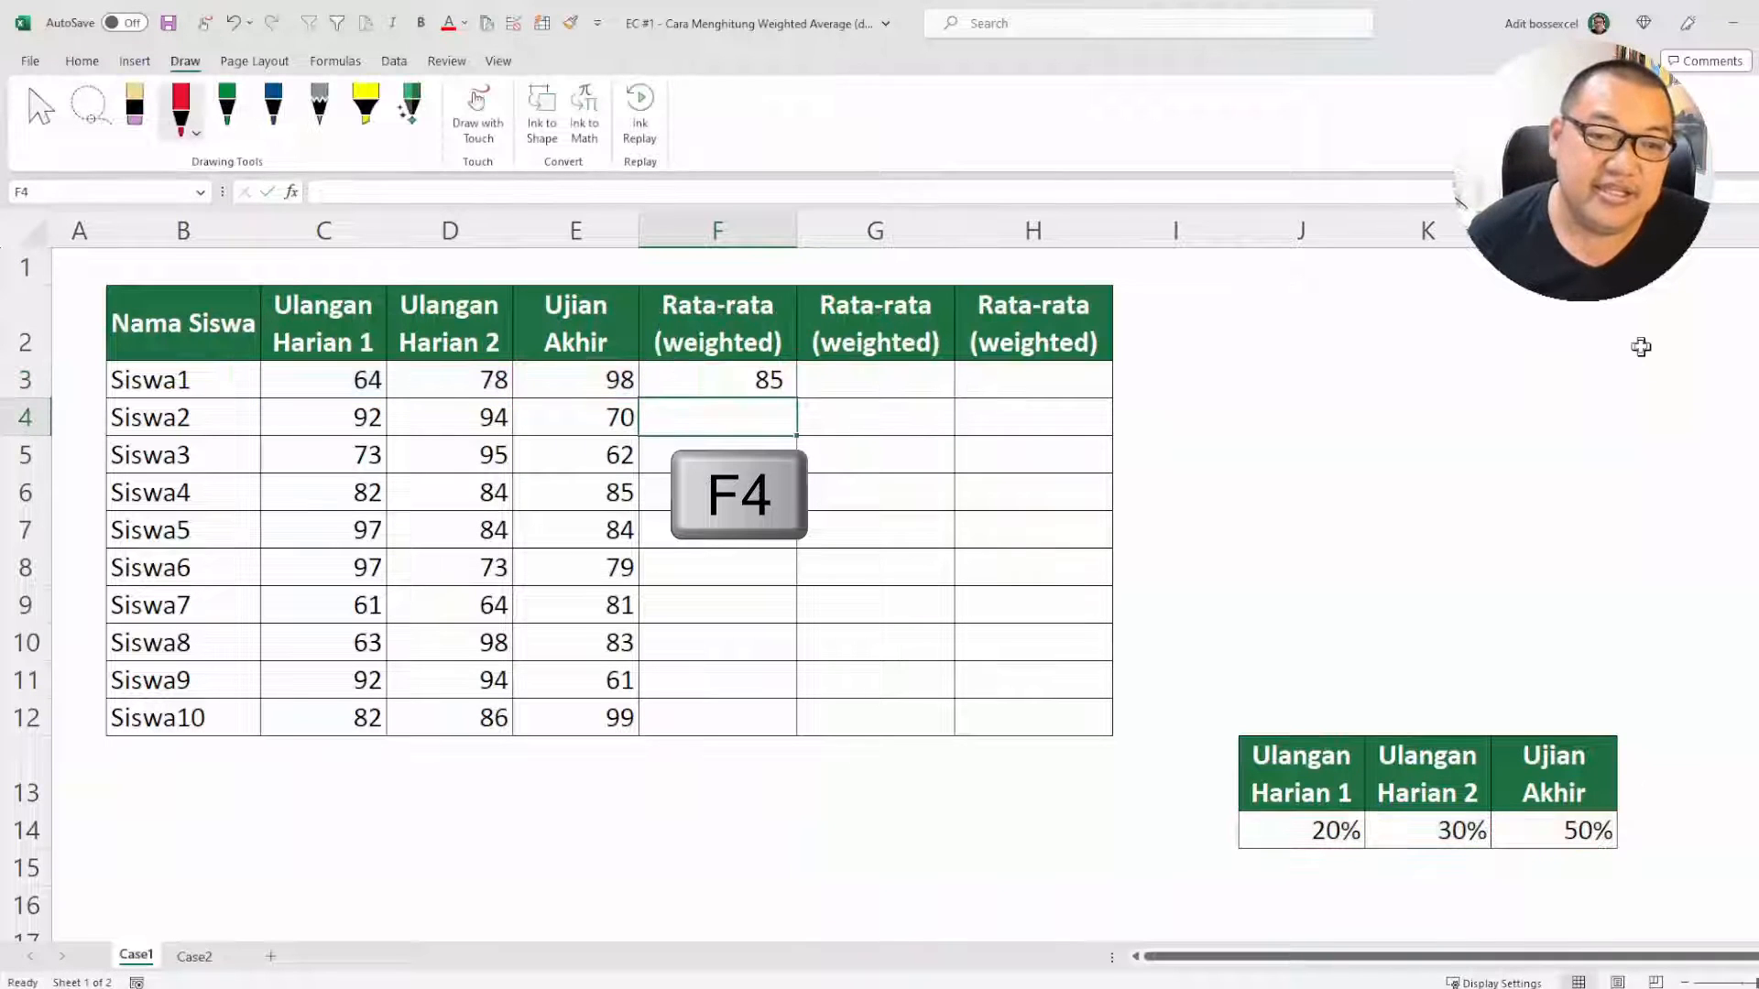
# Review the weighted average formula in F3 and fill it down through F12 for all students
pyautogui.doubleClick(731, 370)
pyautogui.moveTo(658, 381); pyautogui.dragTo(997, 382)
pyautogui.click(890, 376)
pyautogui.press('Escape')
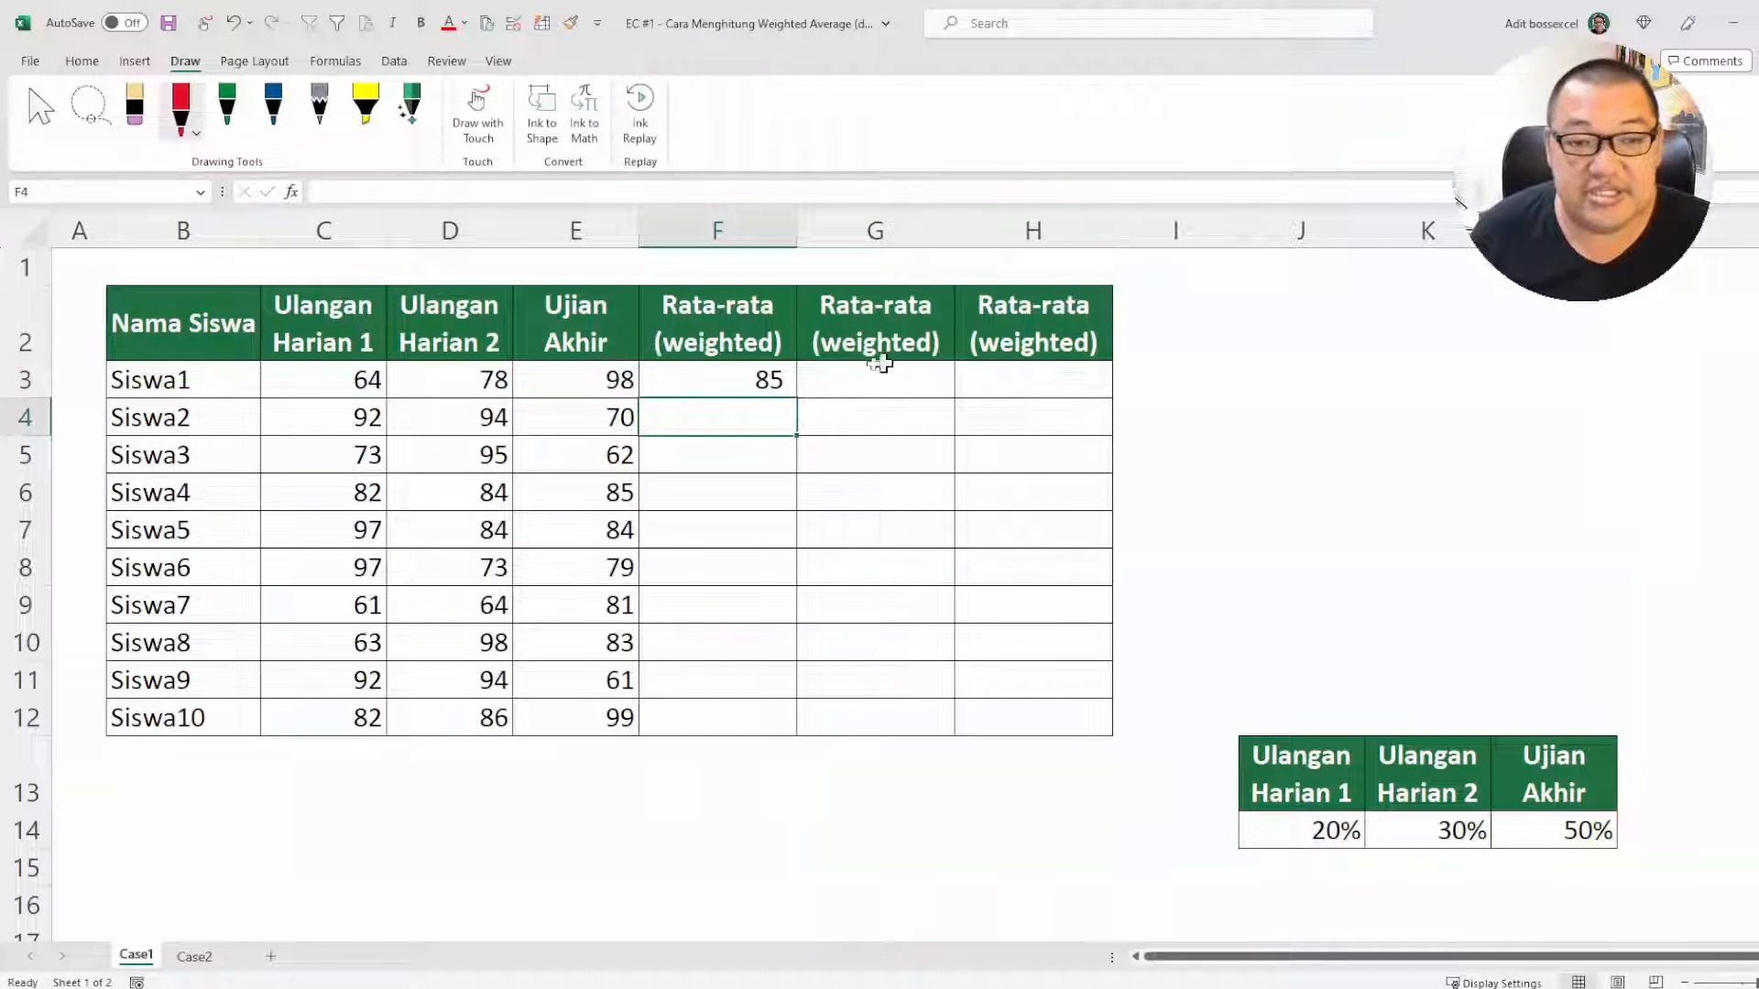
pyautogui.moveTo(795, 400); pyautogui.dragTo(796, 729)
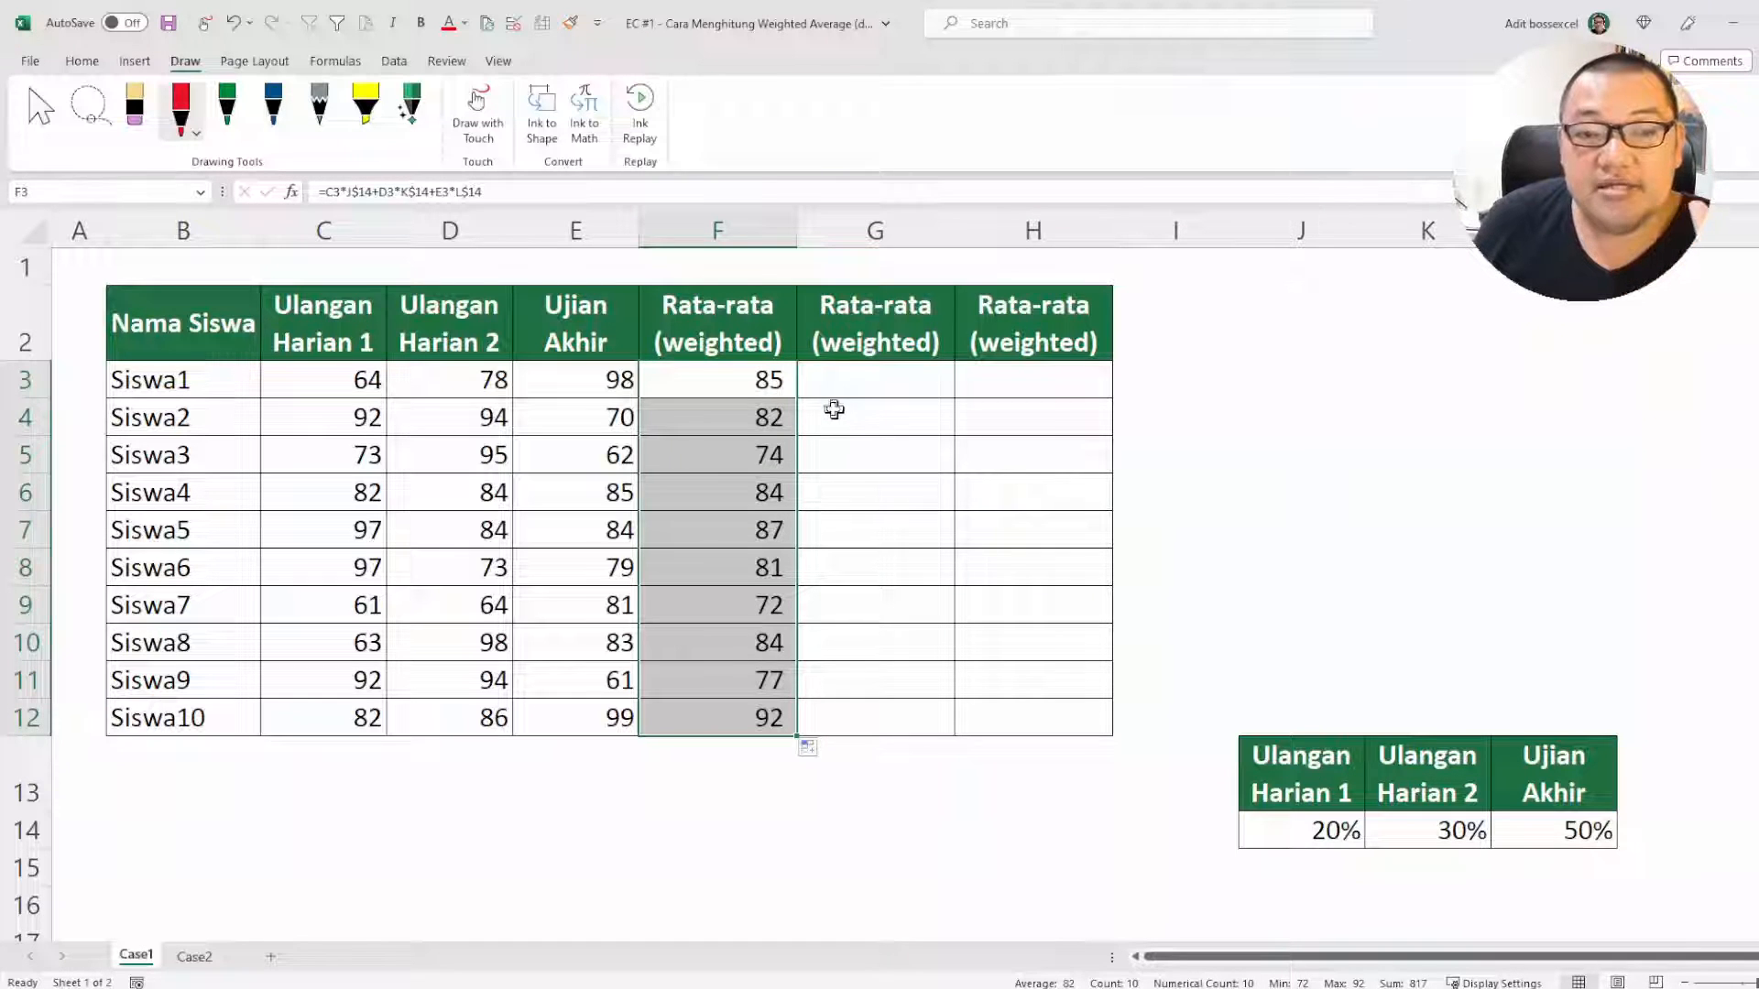
# Examine the score-times-weight terms and cell references of the formula in F3 without changing it
pyautogui.doubleClick(774, 385)
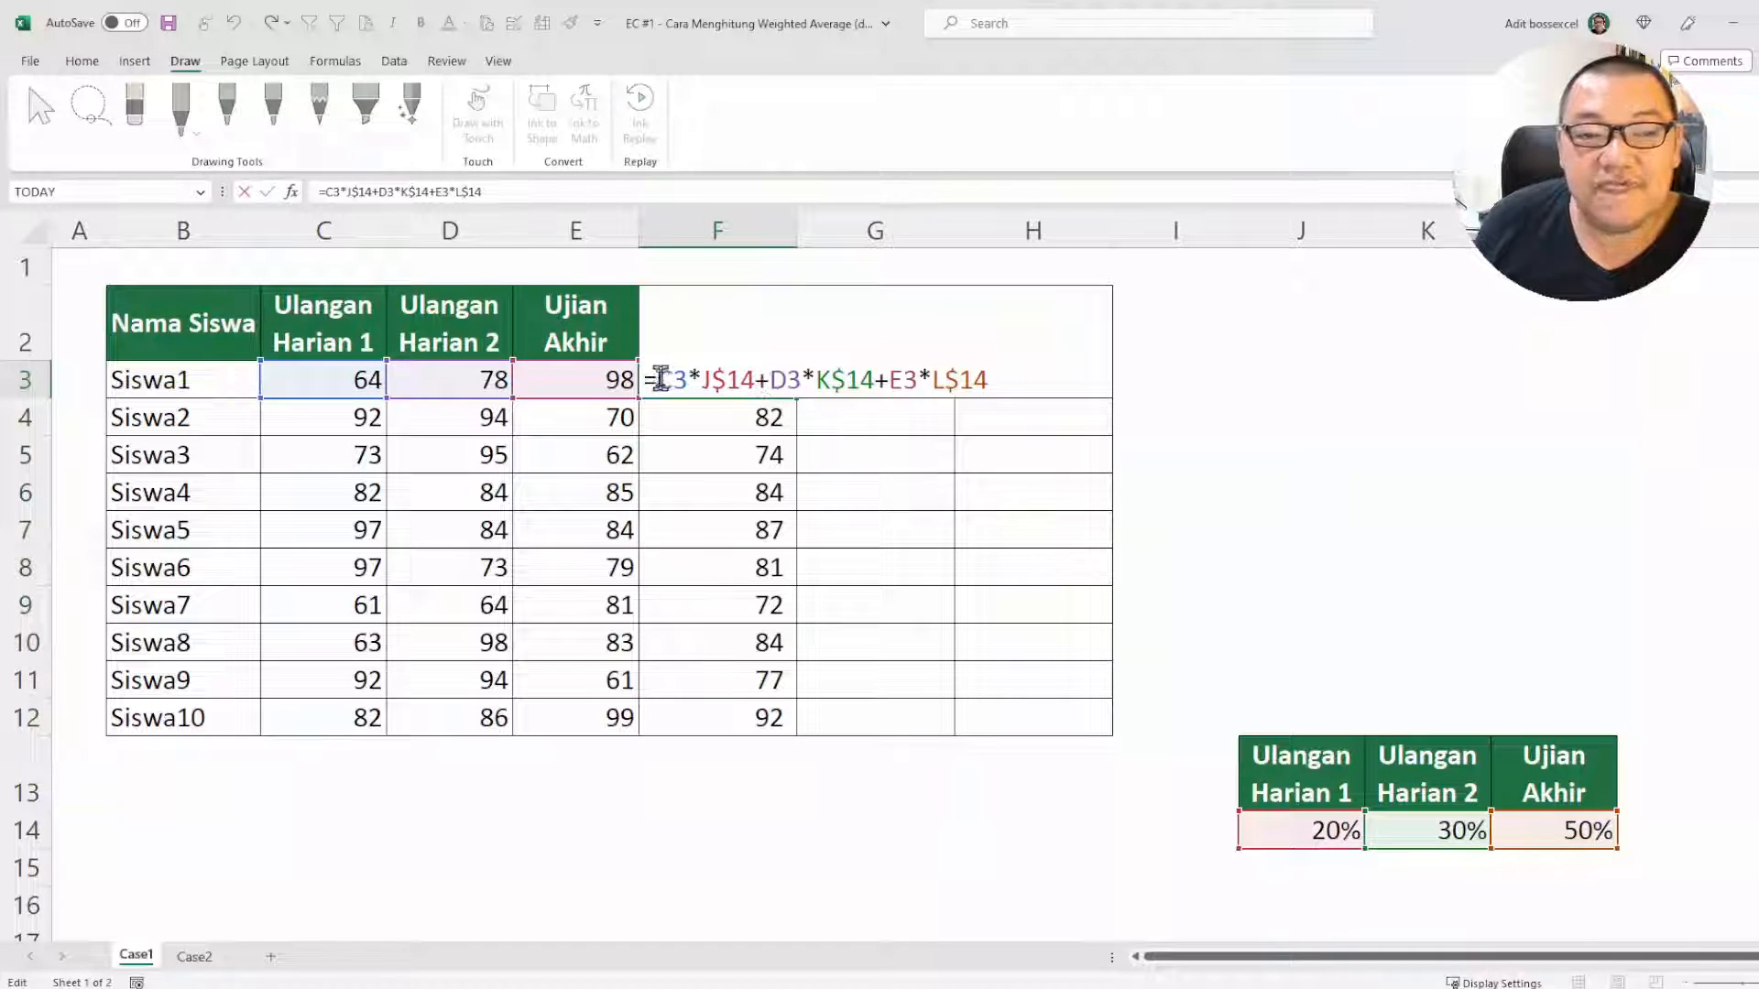
pyautogui.moveTo(661, 379); pyautogui.dragTo(1007, 383)
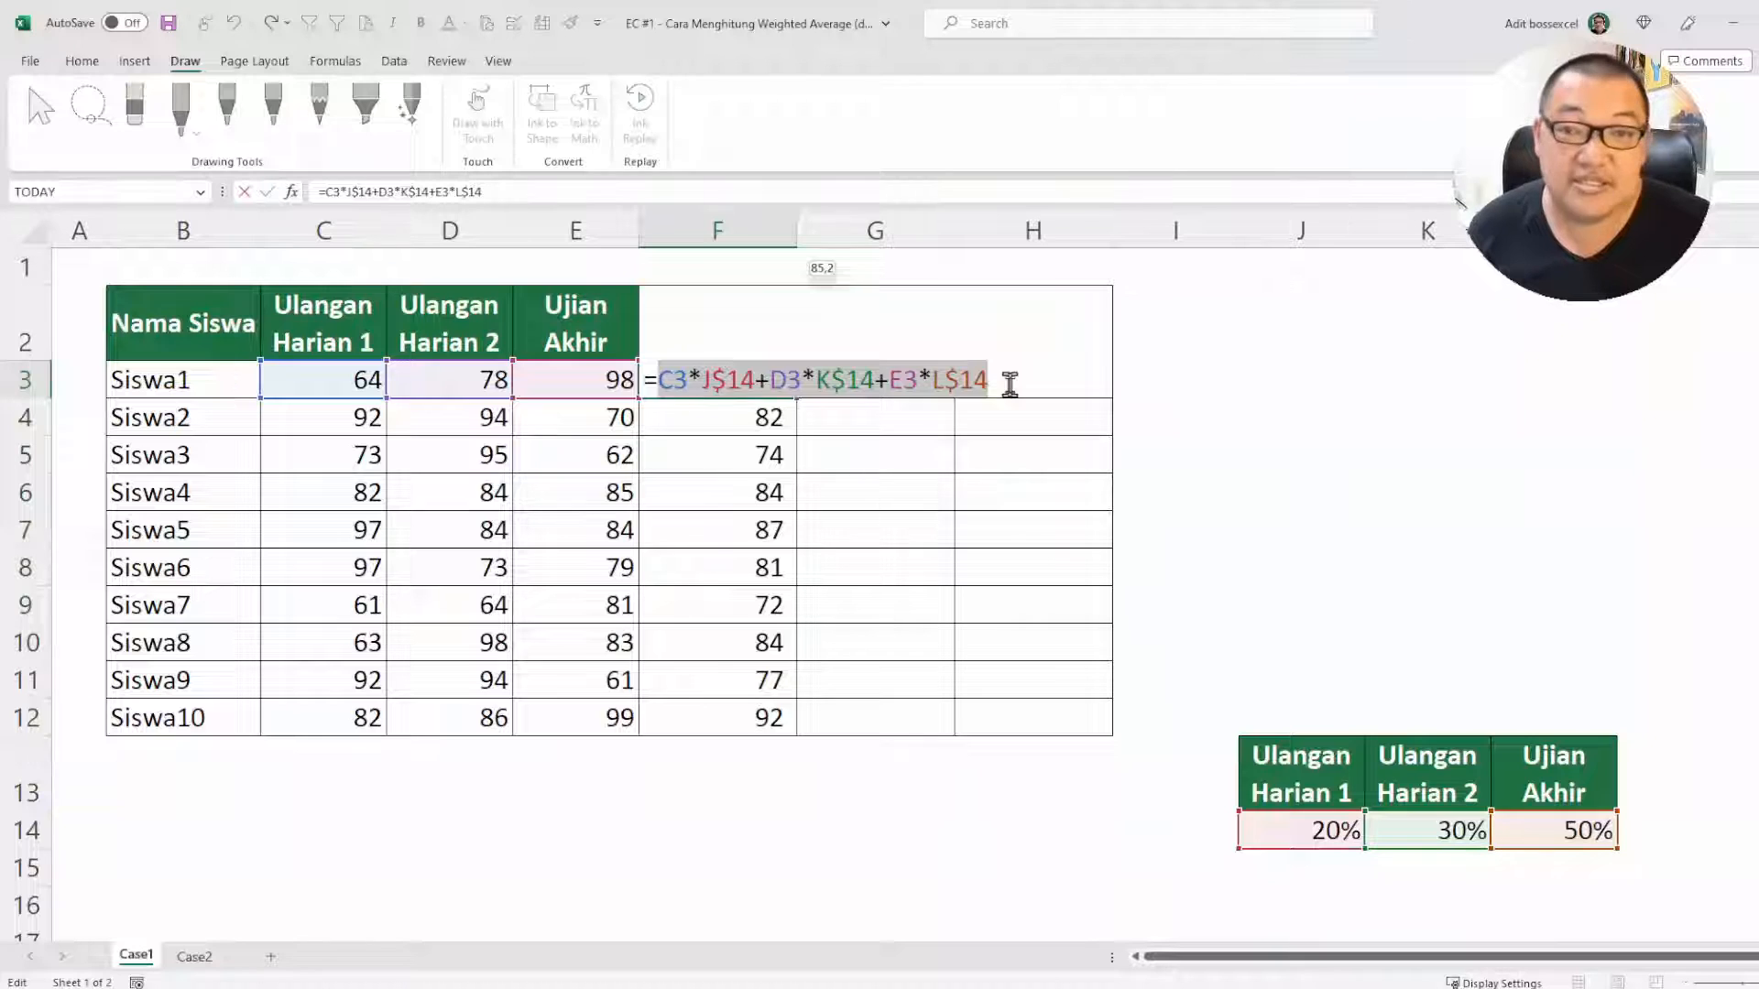
pyautogui.press('Escape')
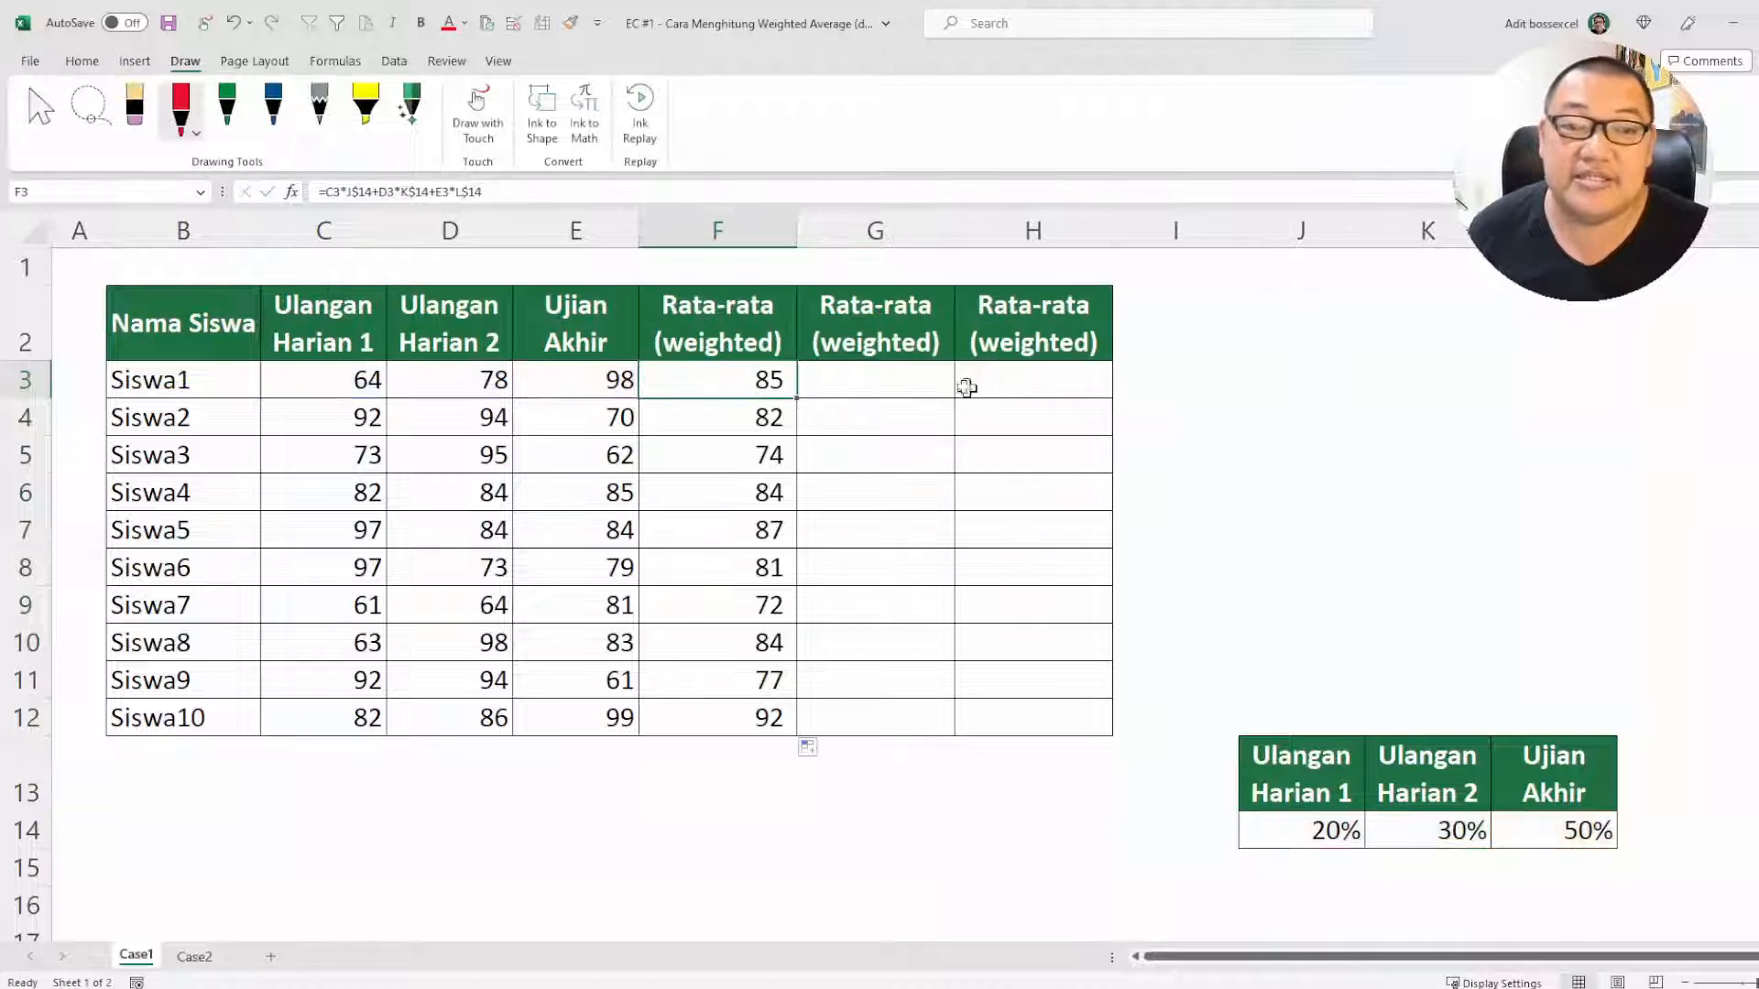
pyautogui.doubleClick(790, 384)
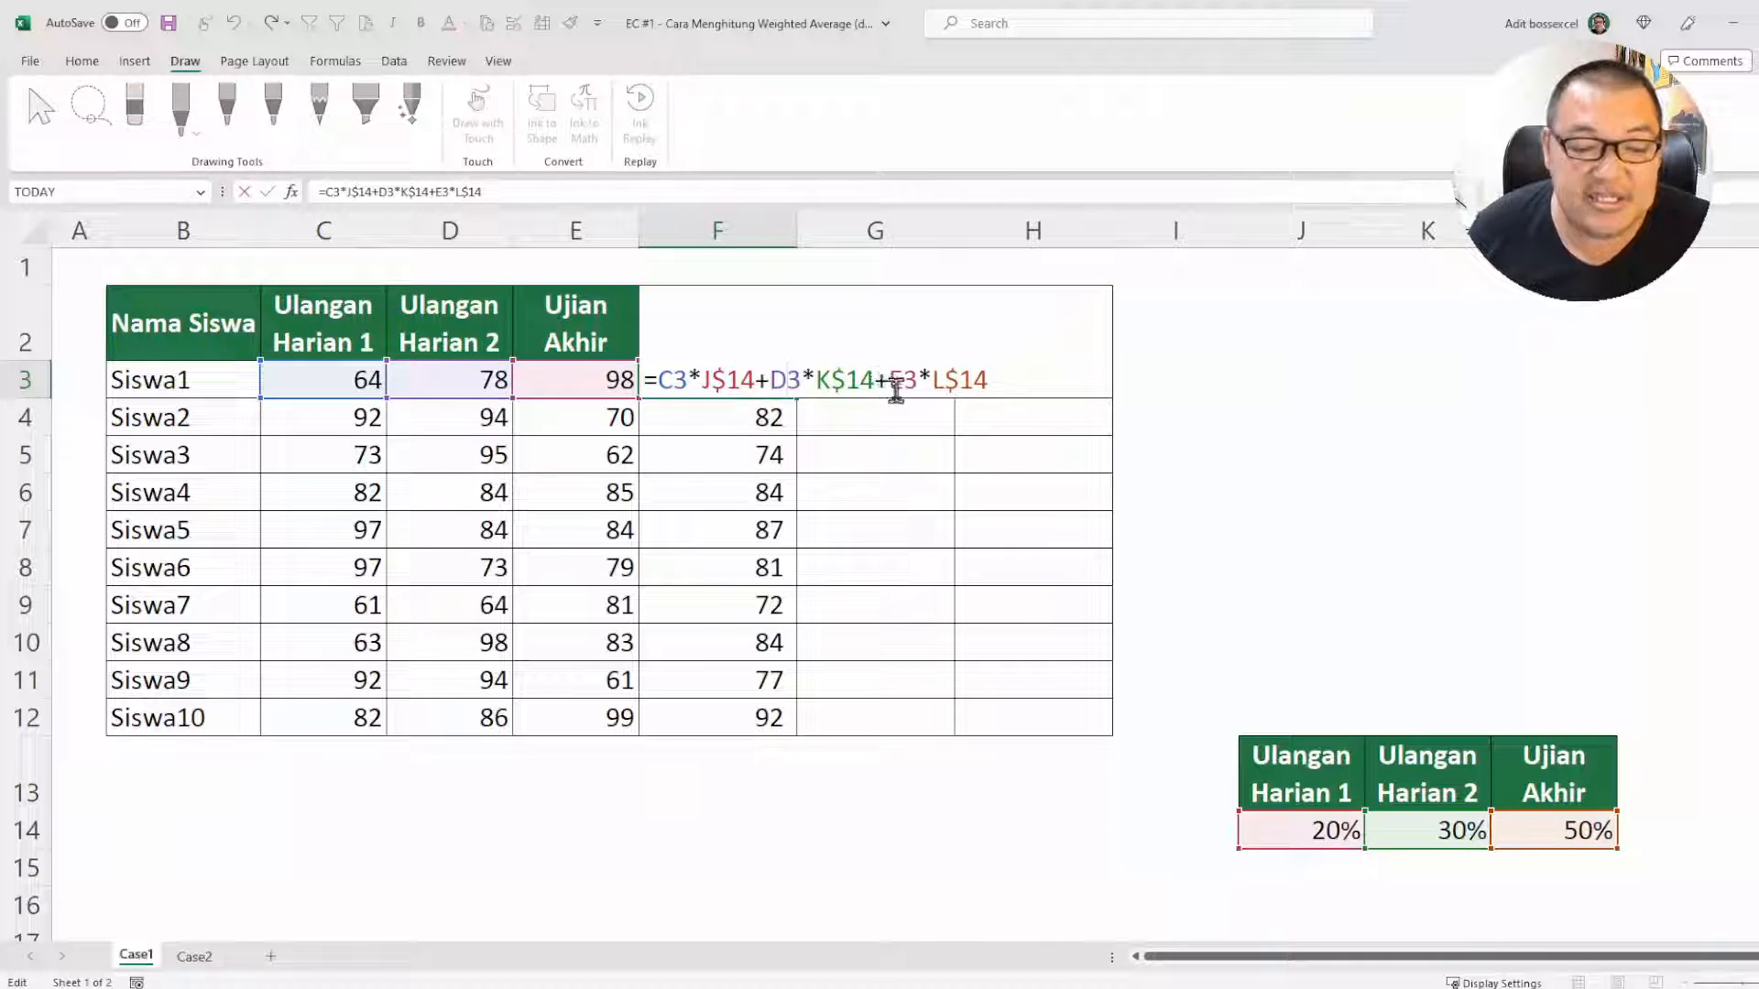
pyautogui.press('Escape')
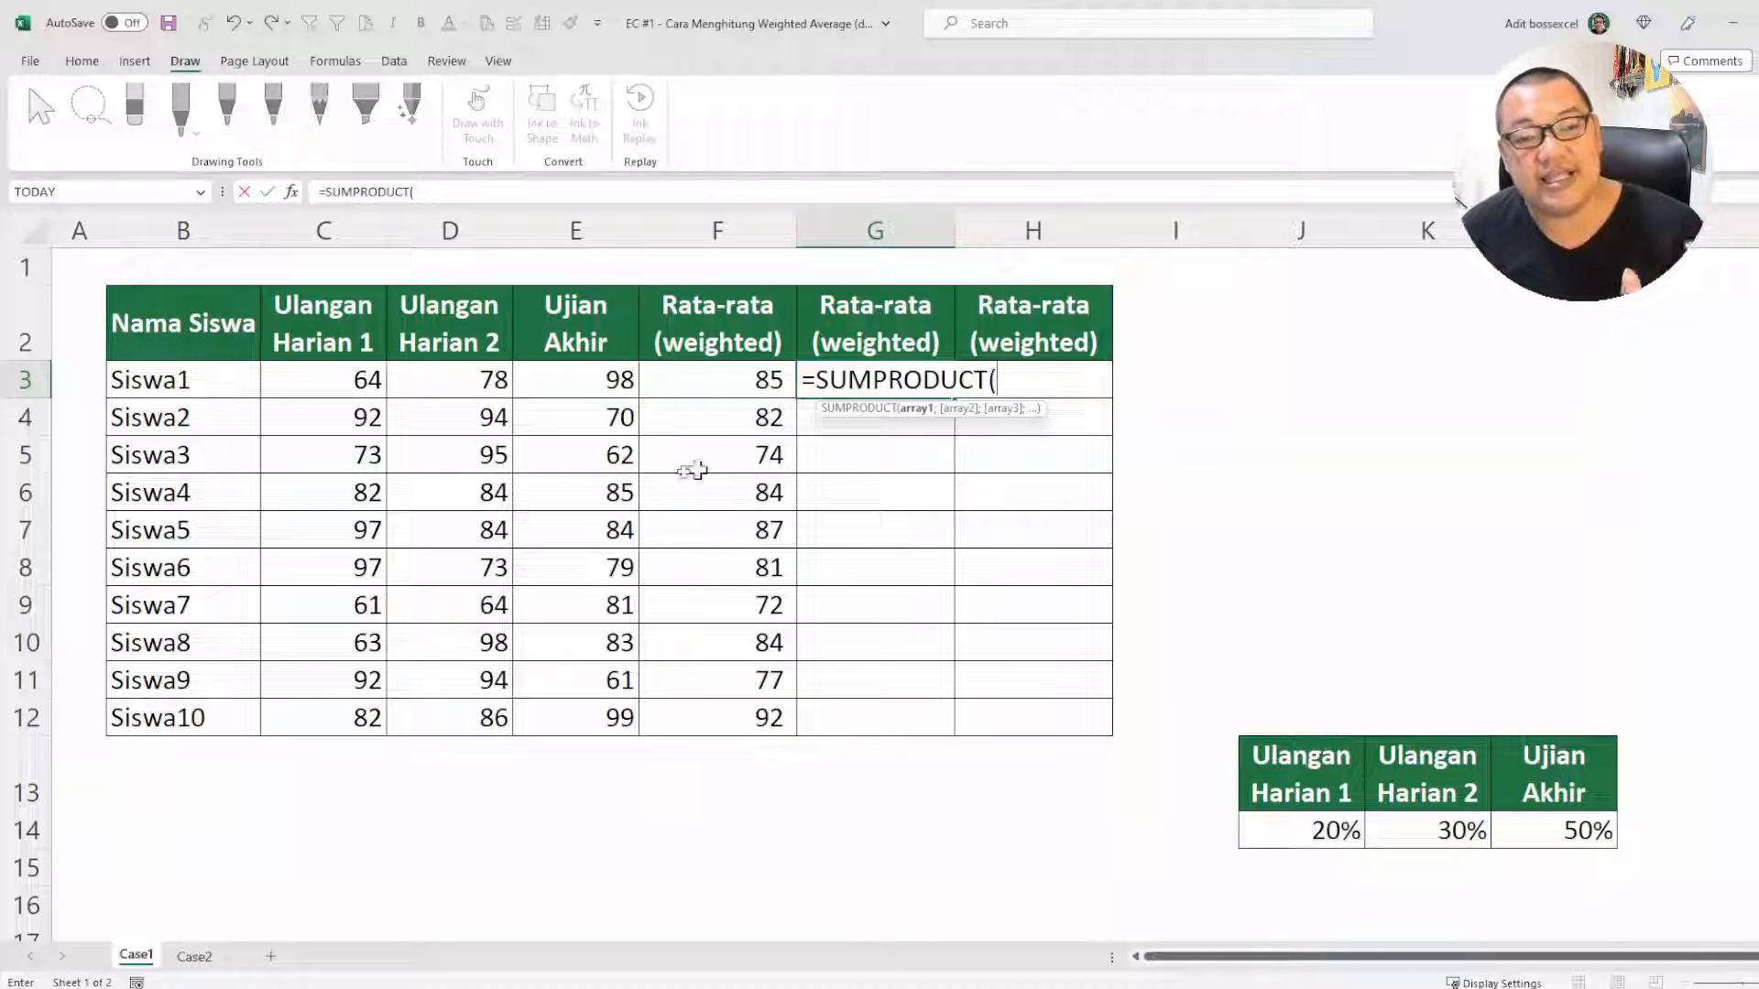
# Complete the G3 formula with the Siswa1 scores and row-locked weights as arrays, giving =SUMPRODUCT(C3:E3;J$14:L$14)
pyautogui.moveTo(346, 389); pyautogui.dragTo(561, 381)
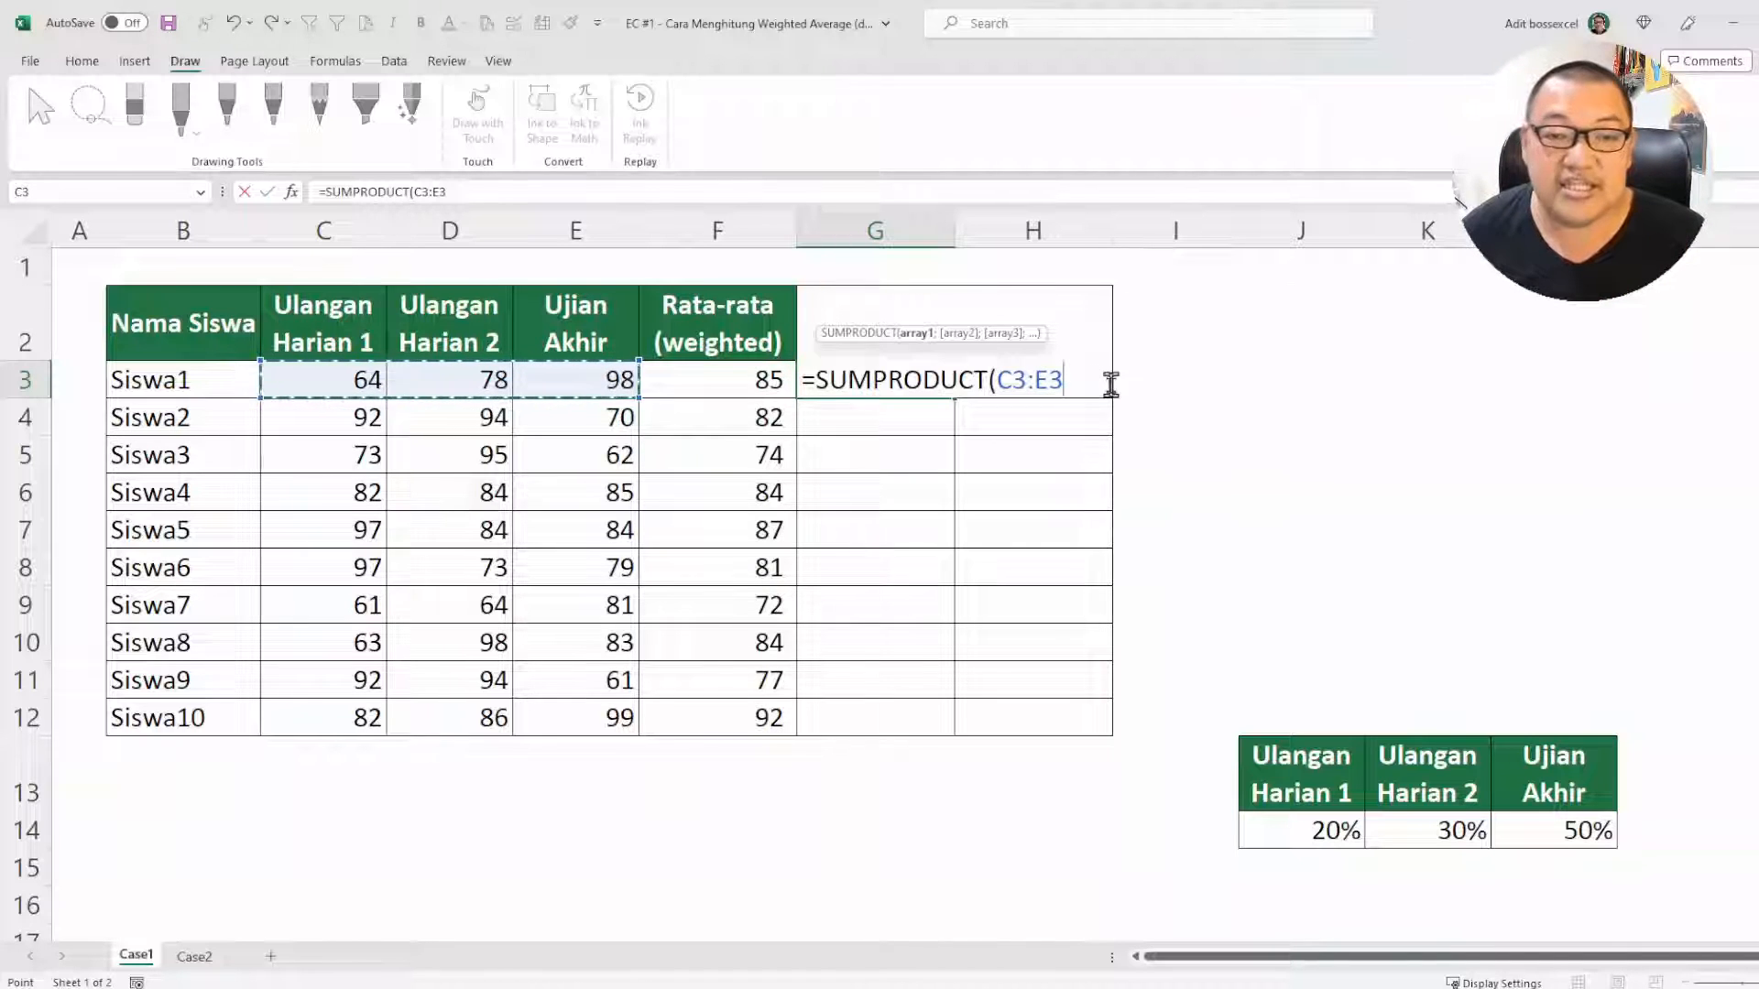
pyautogui.write(';')
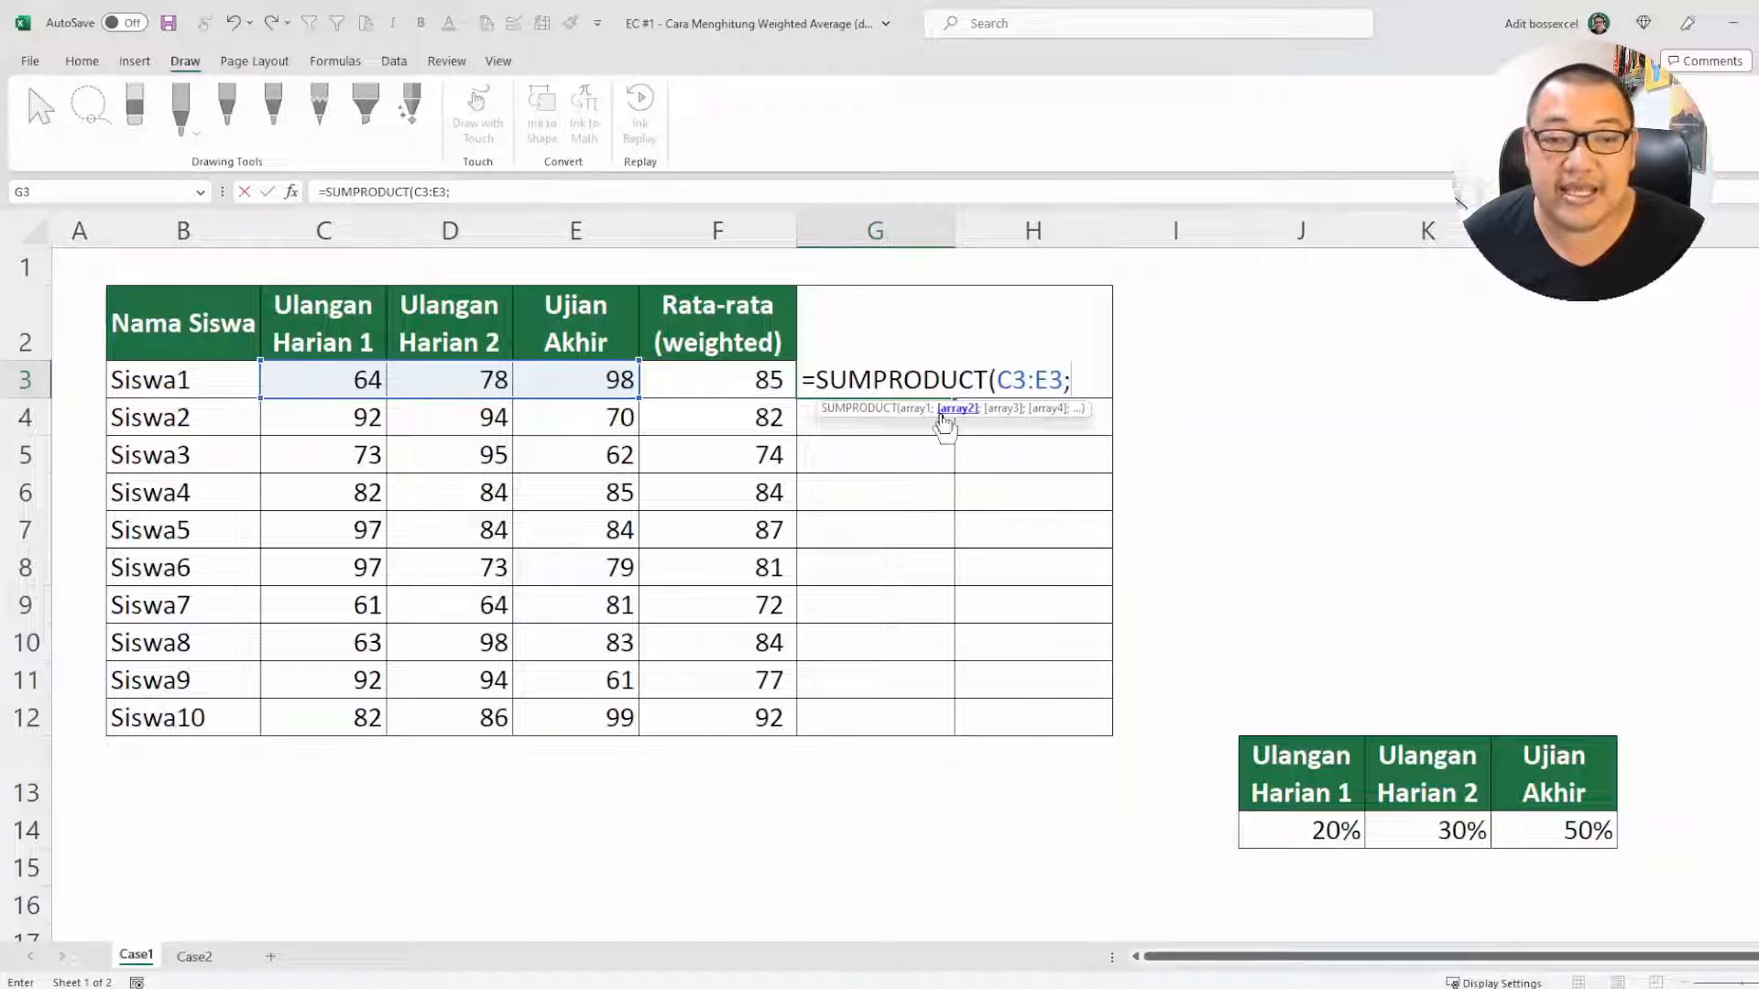
pyautogui.moveTo(1323, 836); pyautogui.dragTo(1529, 832)
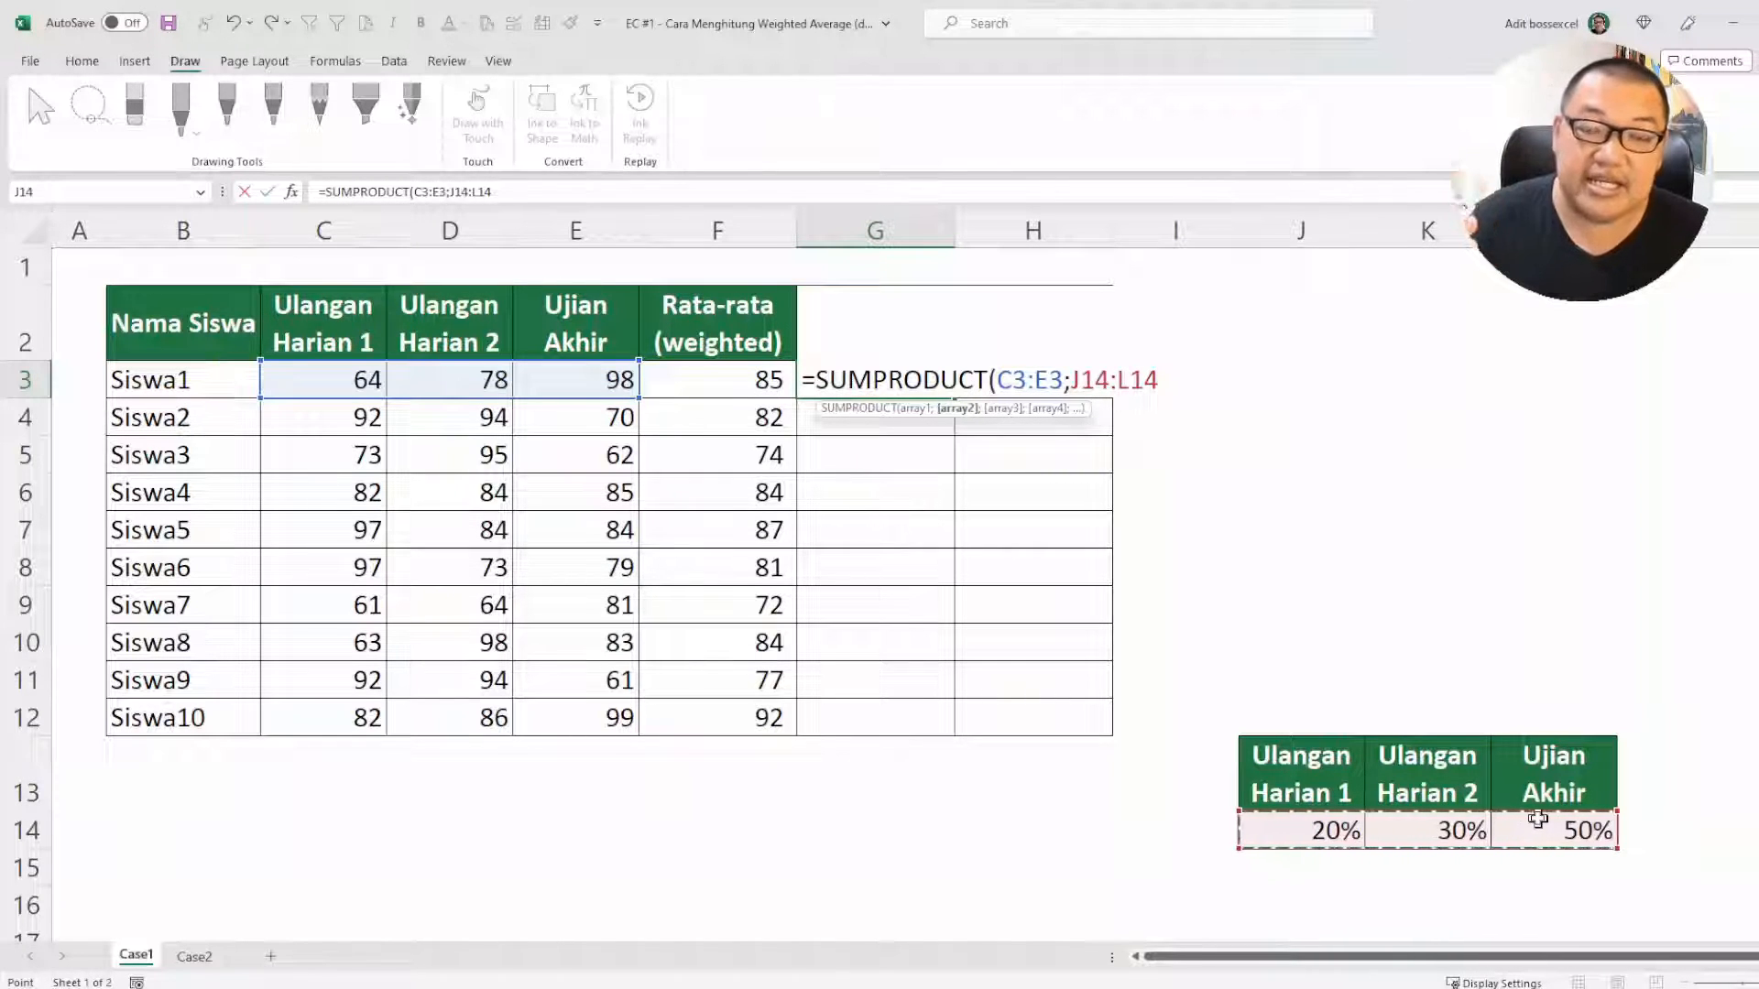
pyautogui.press('F4')
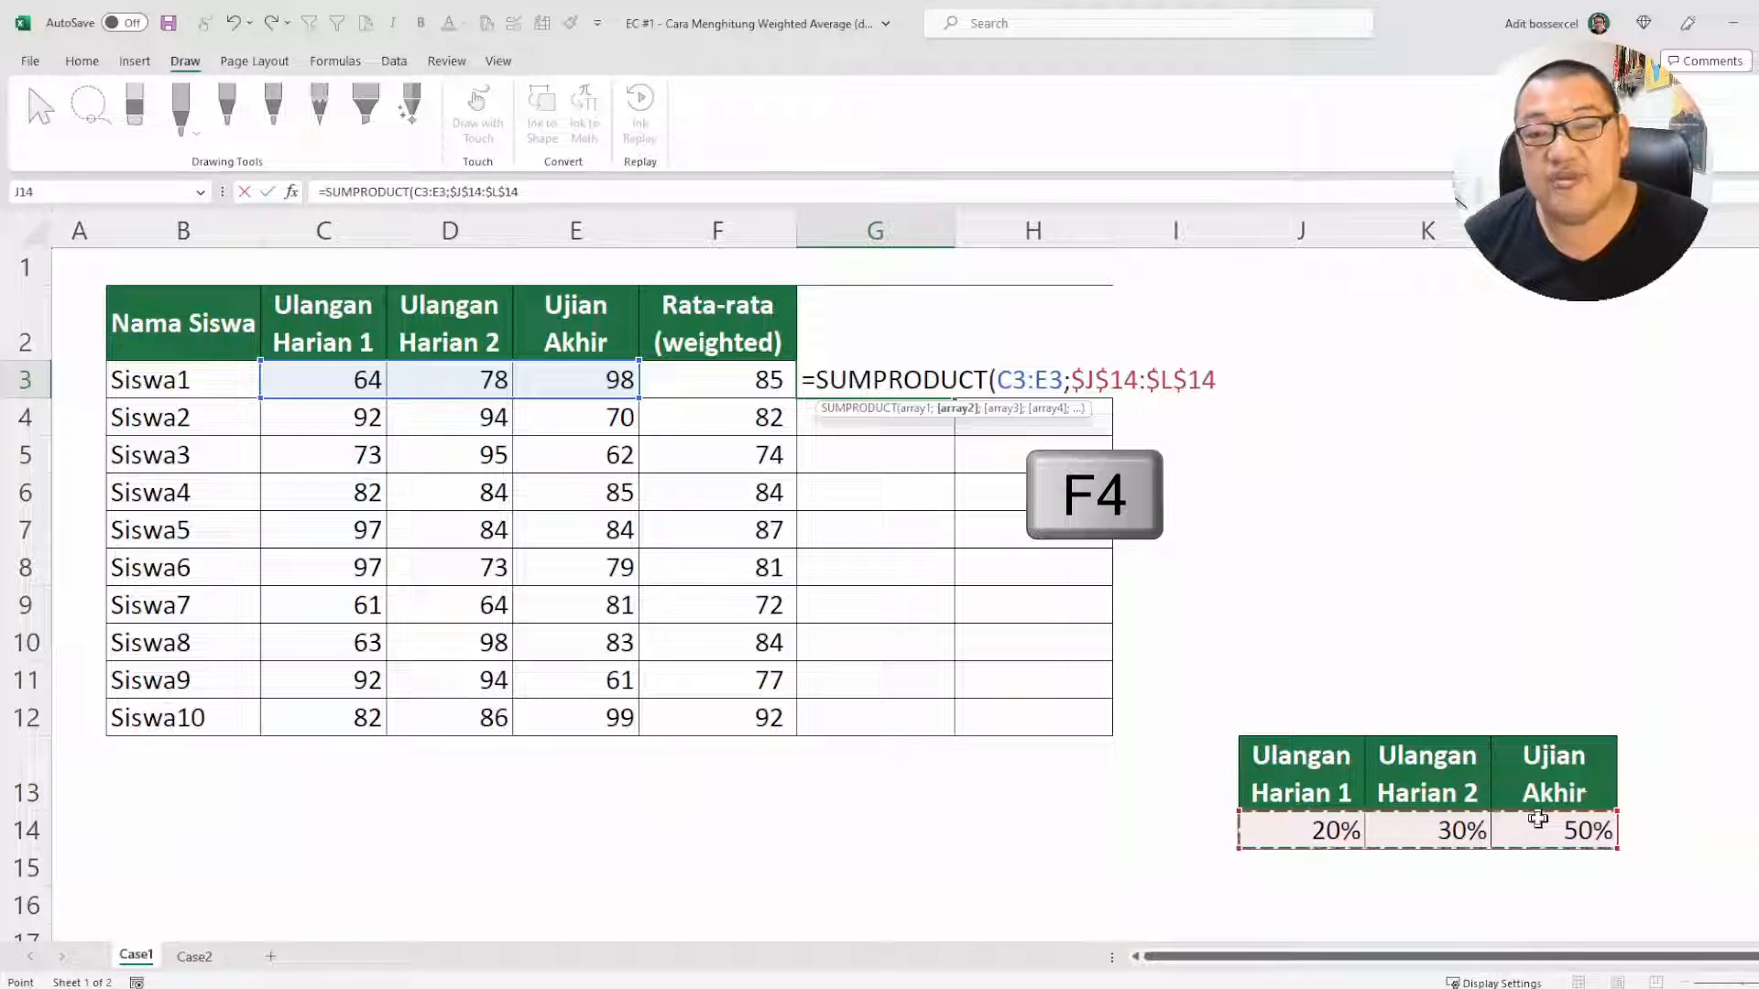
pyautogui.press('F4')
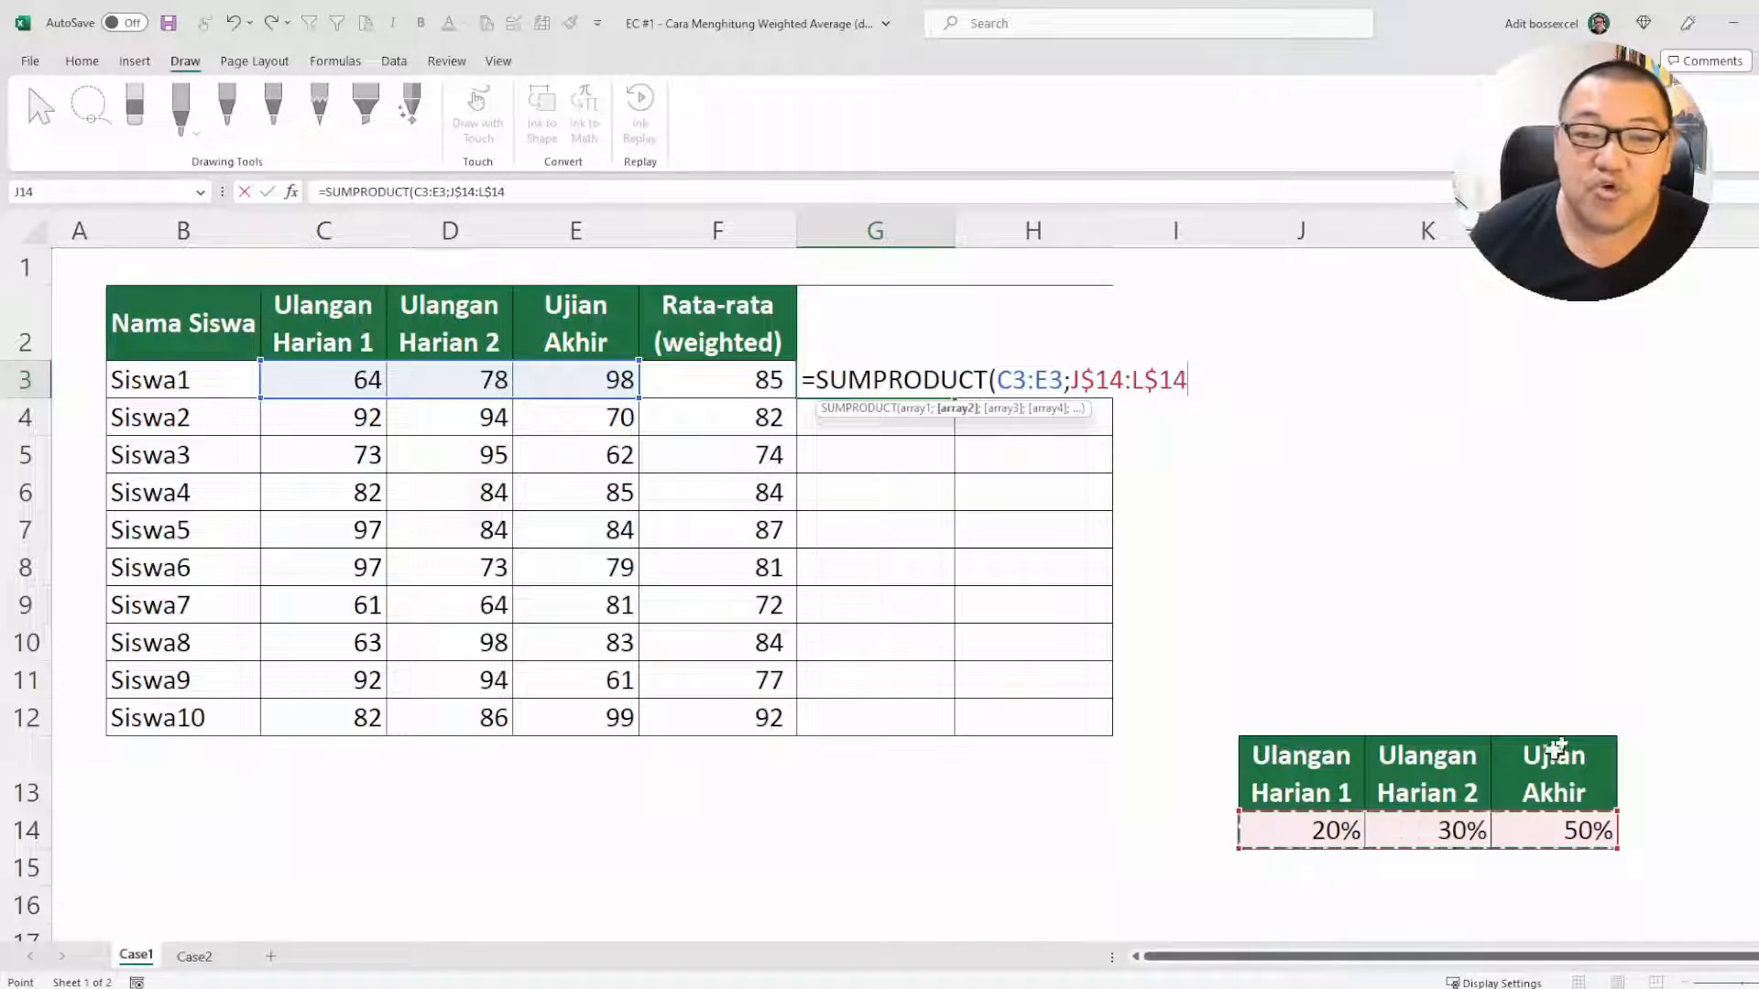
pyautogui.press('Return')
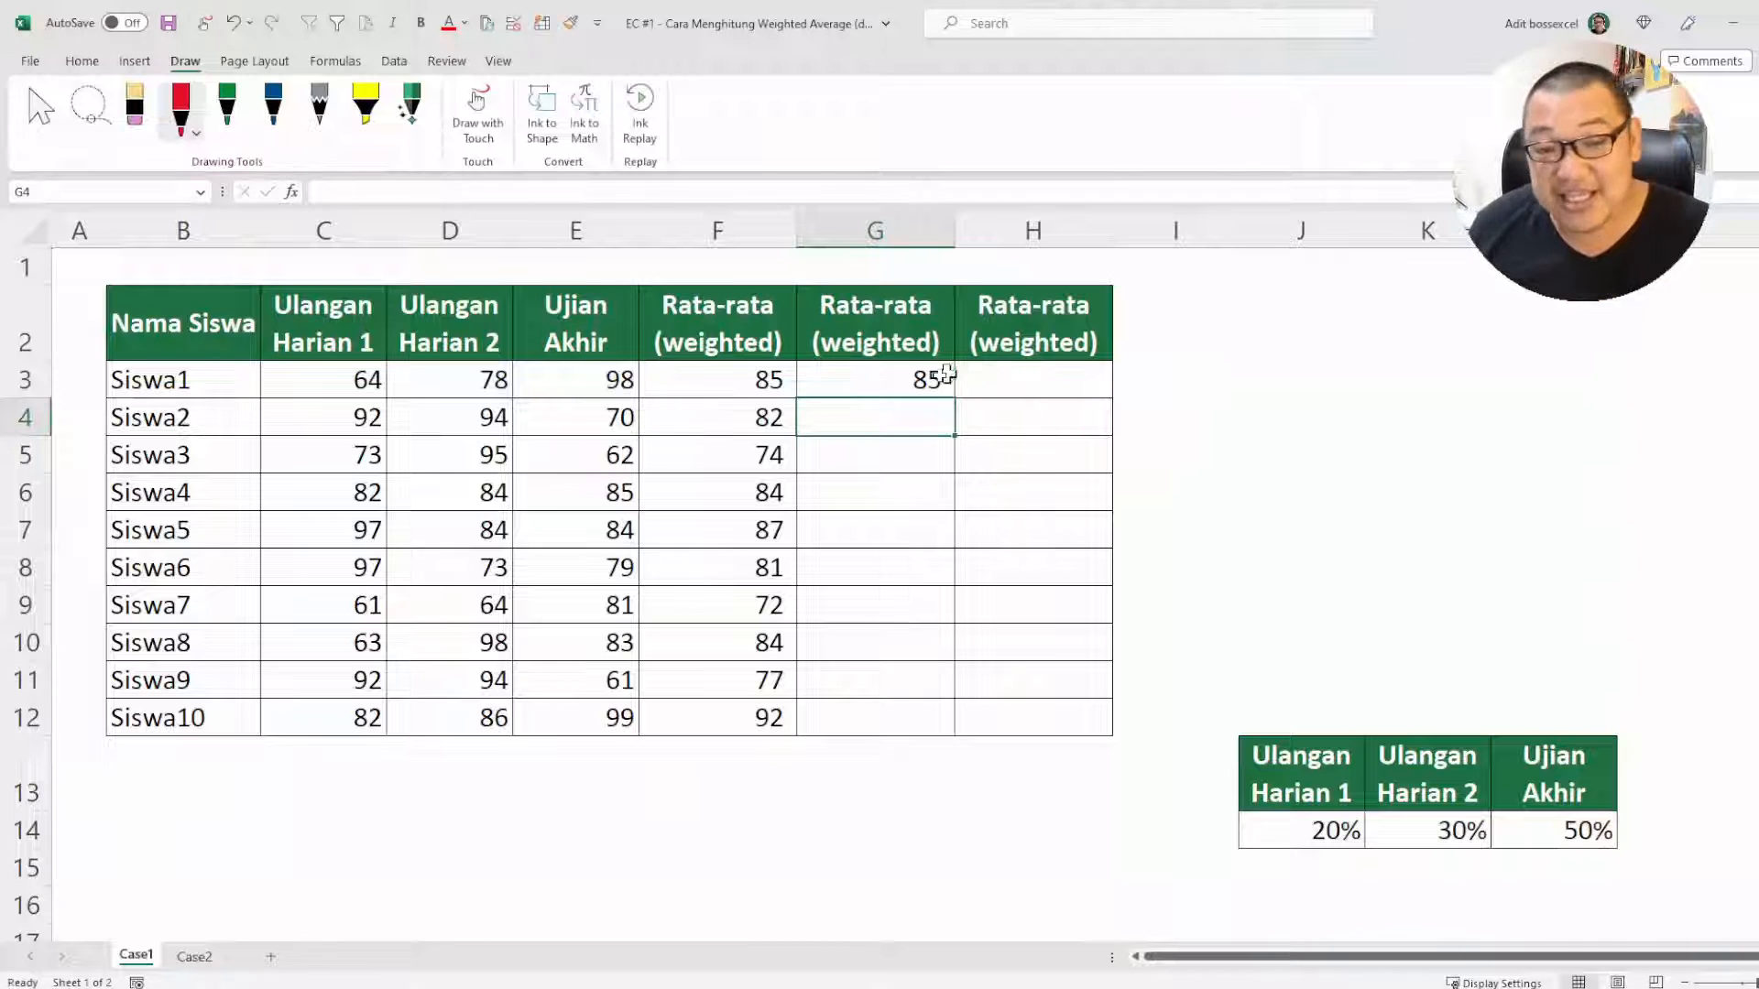
# Fill the SUMPRODUCT formula from G3 down through G12 for all students
pyautogui.click(906, 381)
pyautogui.moveTo(956, 399); pyautogui.dragTo(953, 739)
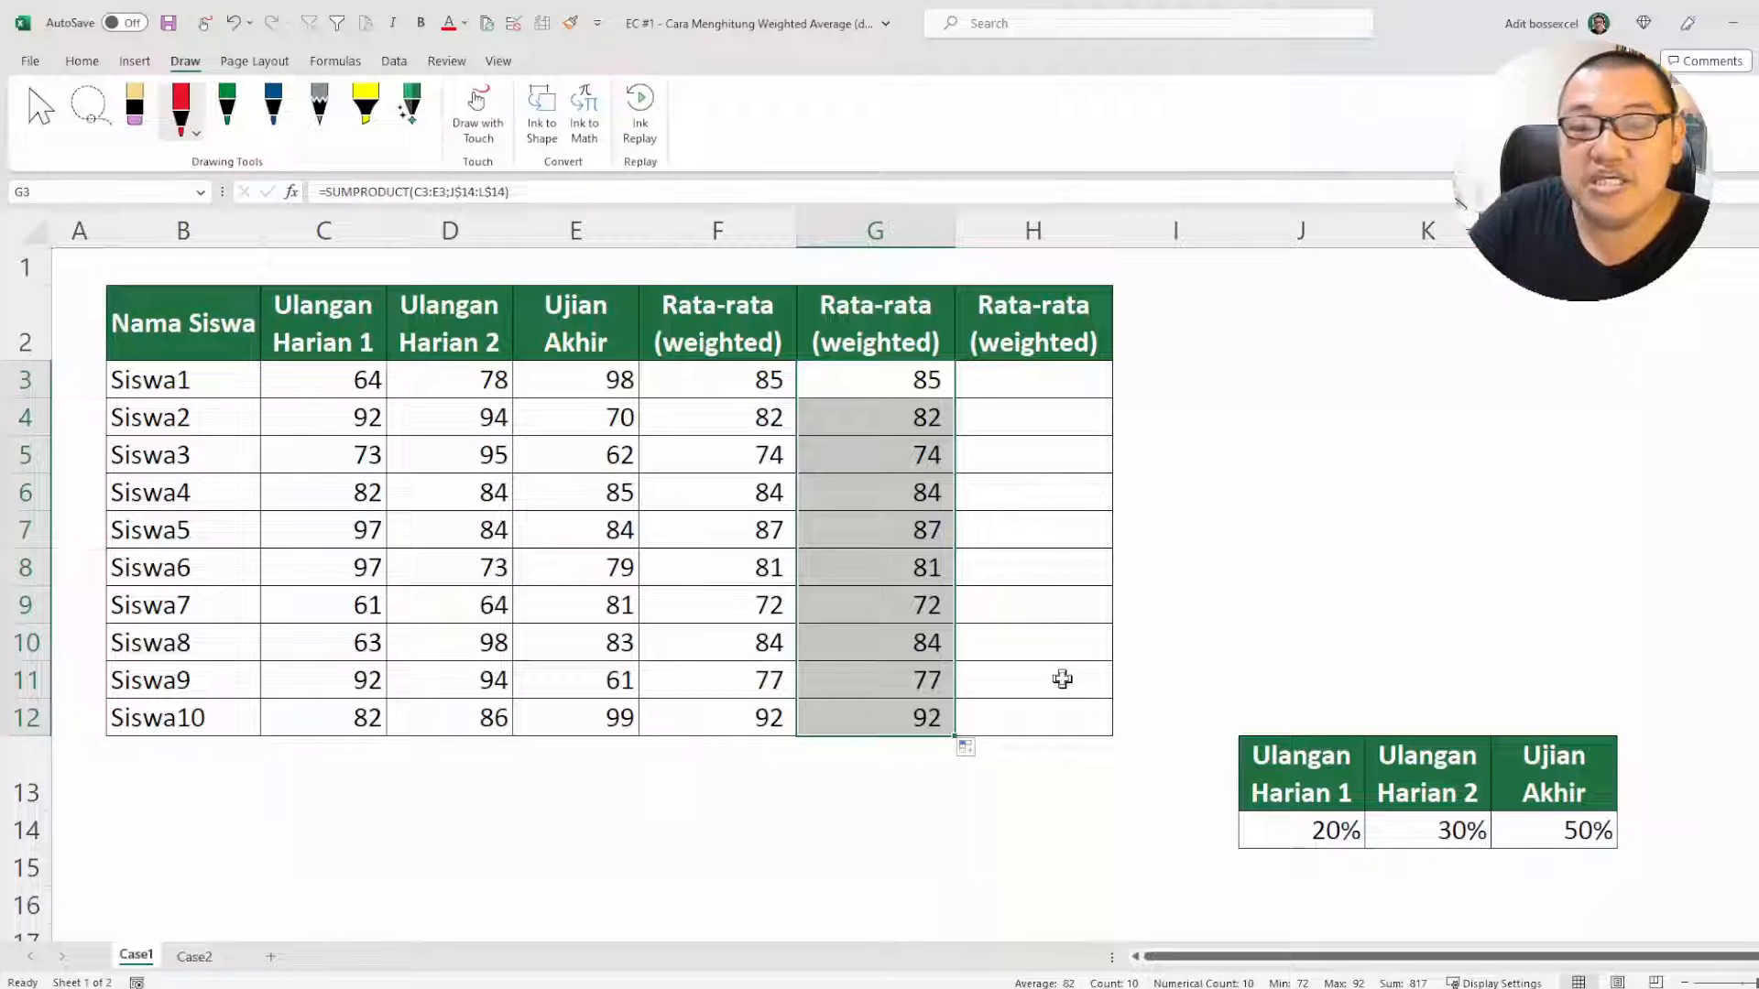
pyautogui.click(933, 373)
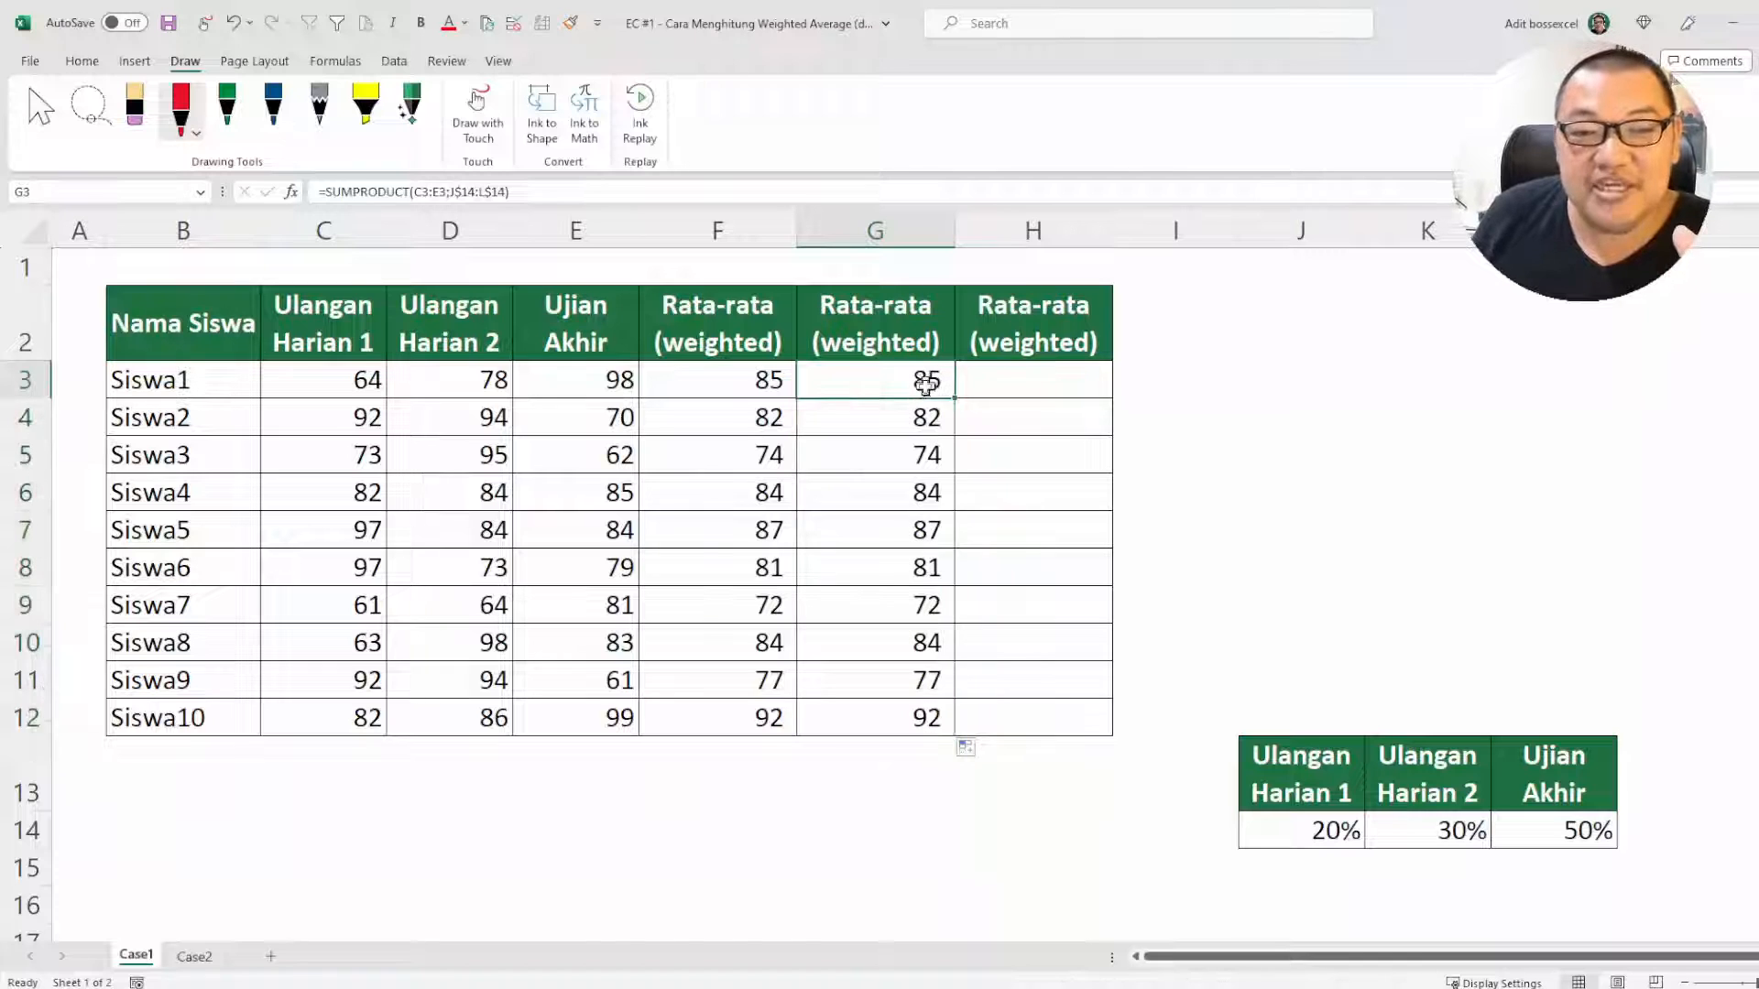
pyautogui.moveTo(954, 398); pyautogui.dragTo(946, 726)
# Enter an array formula in H3 multiplying the Siswa1 scores by the weights, =C3:E3*J14:L14
pyautogui.click(1034, 388)
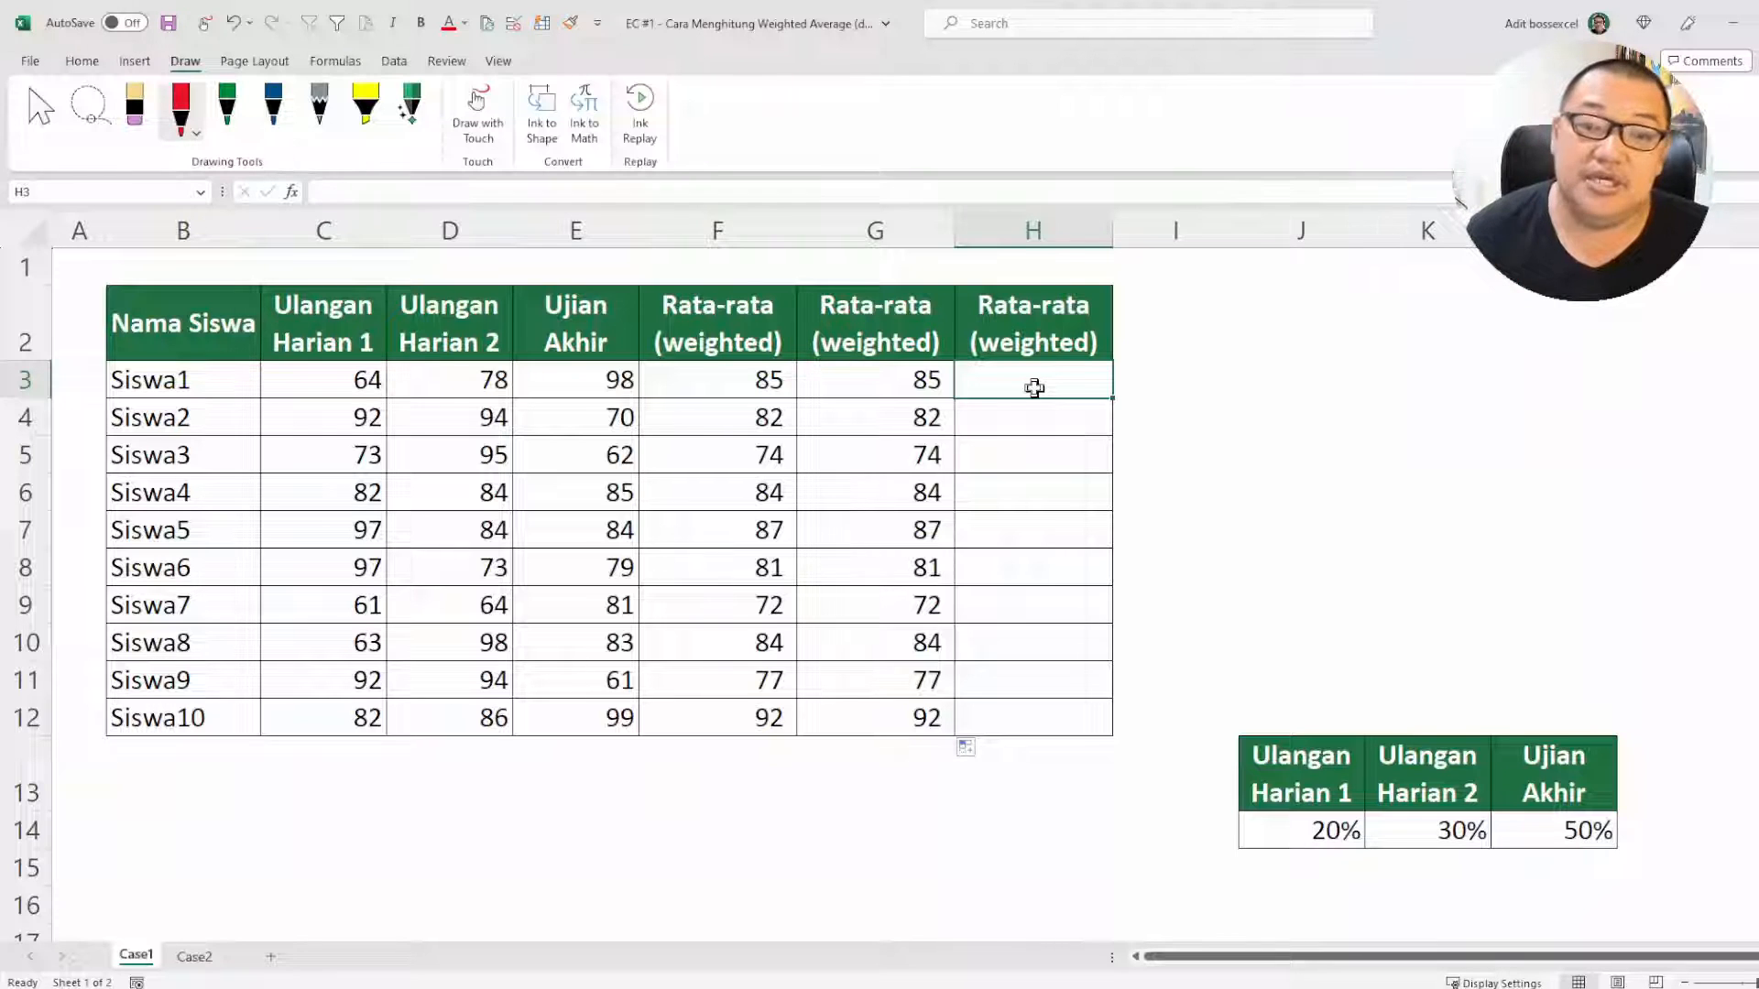
pyautogui.doubleClick(1043, 374)
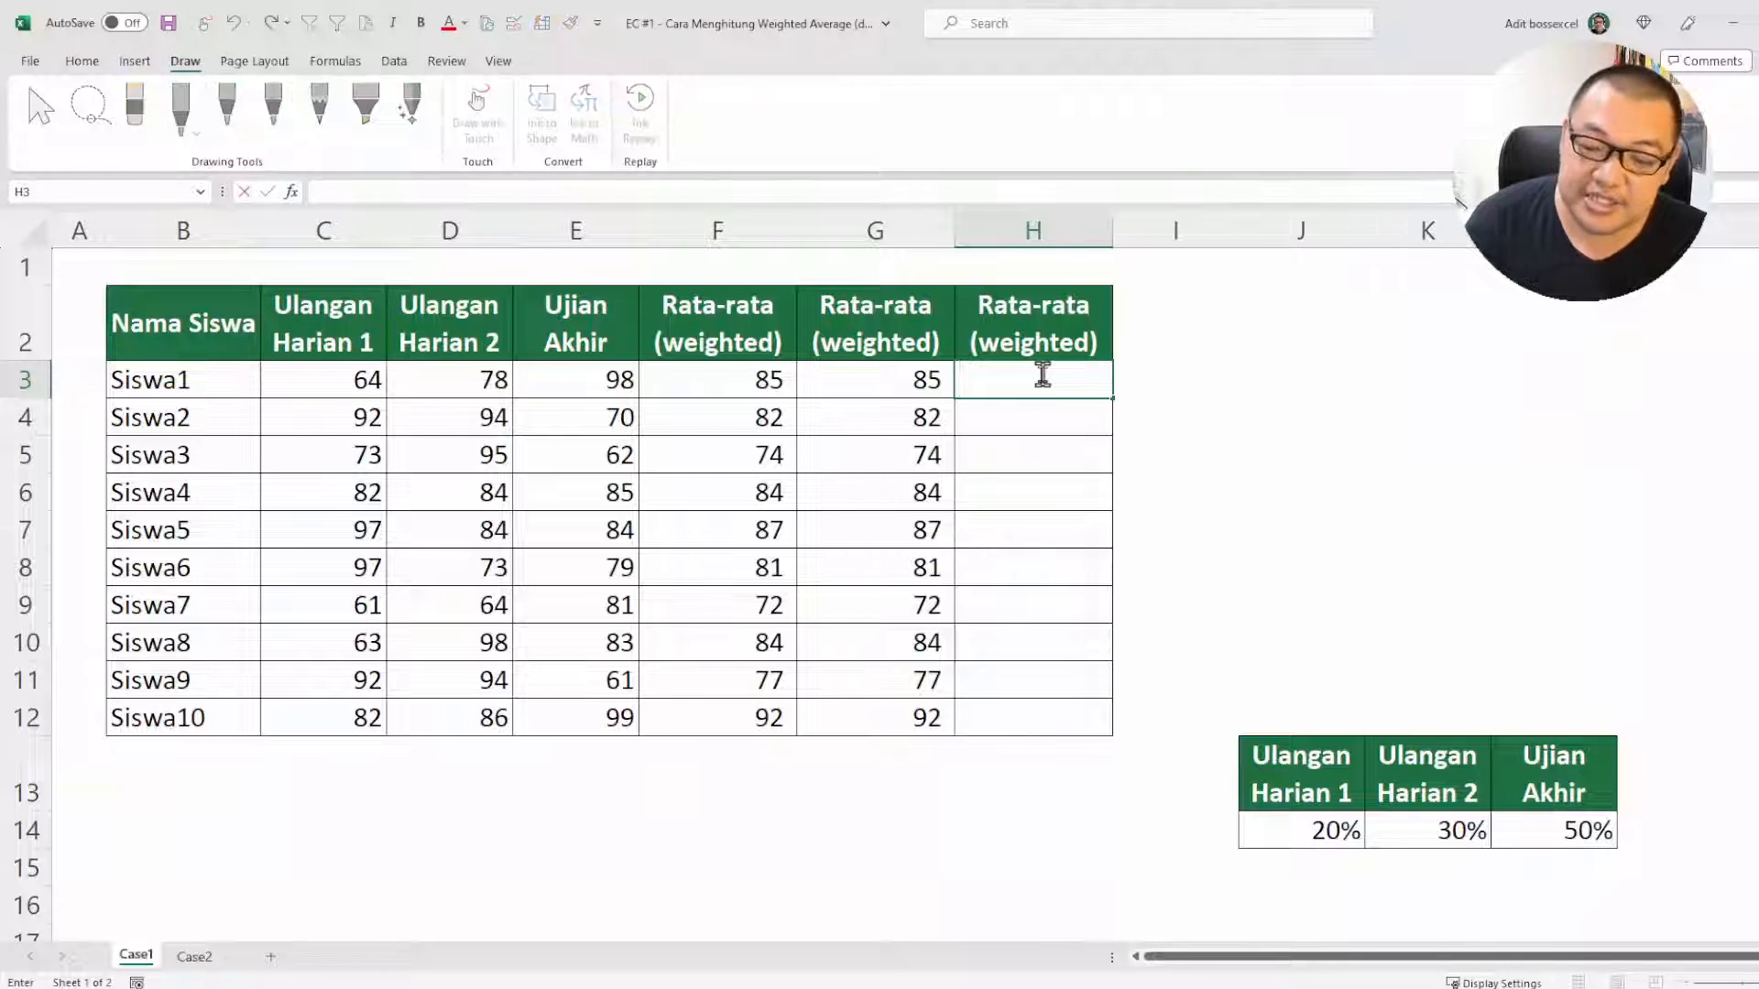
pyautogui.write('=')
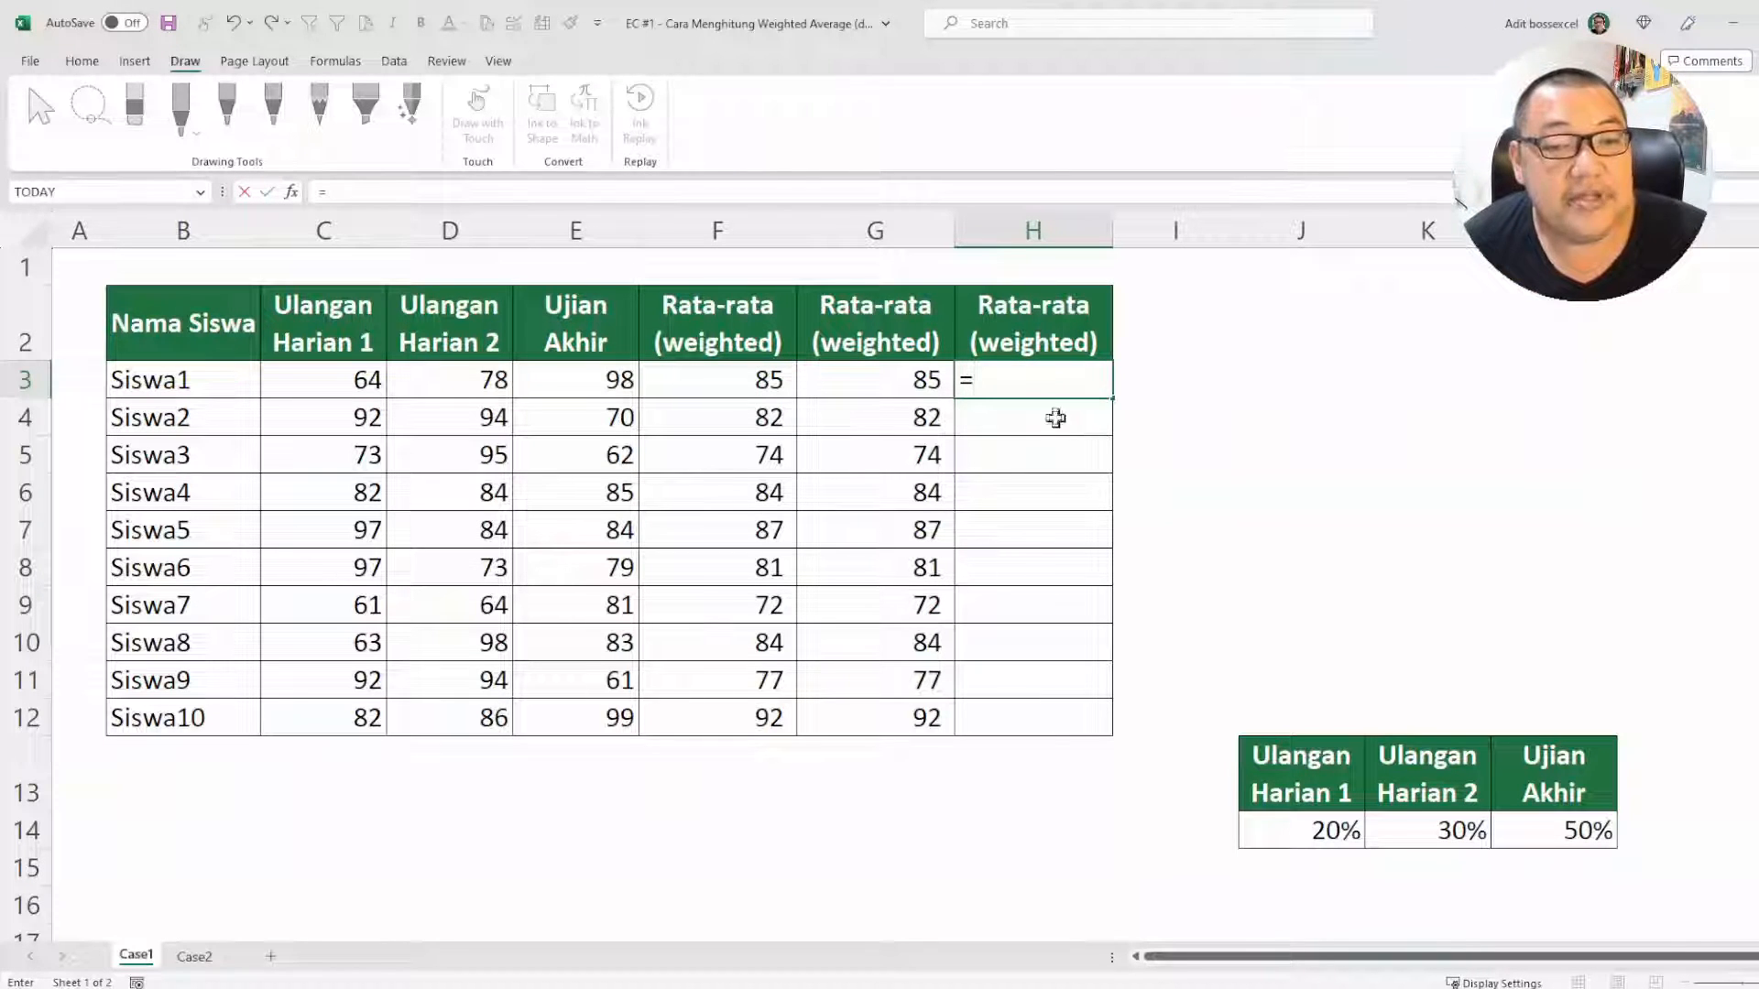
pyautogui.click(363, 381)
pyautogui.moveTo(364, 381); pyautogui.dragTo(583, 369)
pyautogui.write('*')
pyautogui.moveTo(1328, 830); pyautogui.dragTo(1563, 828)
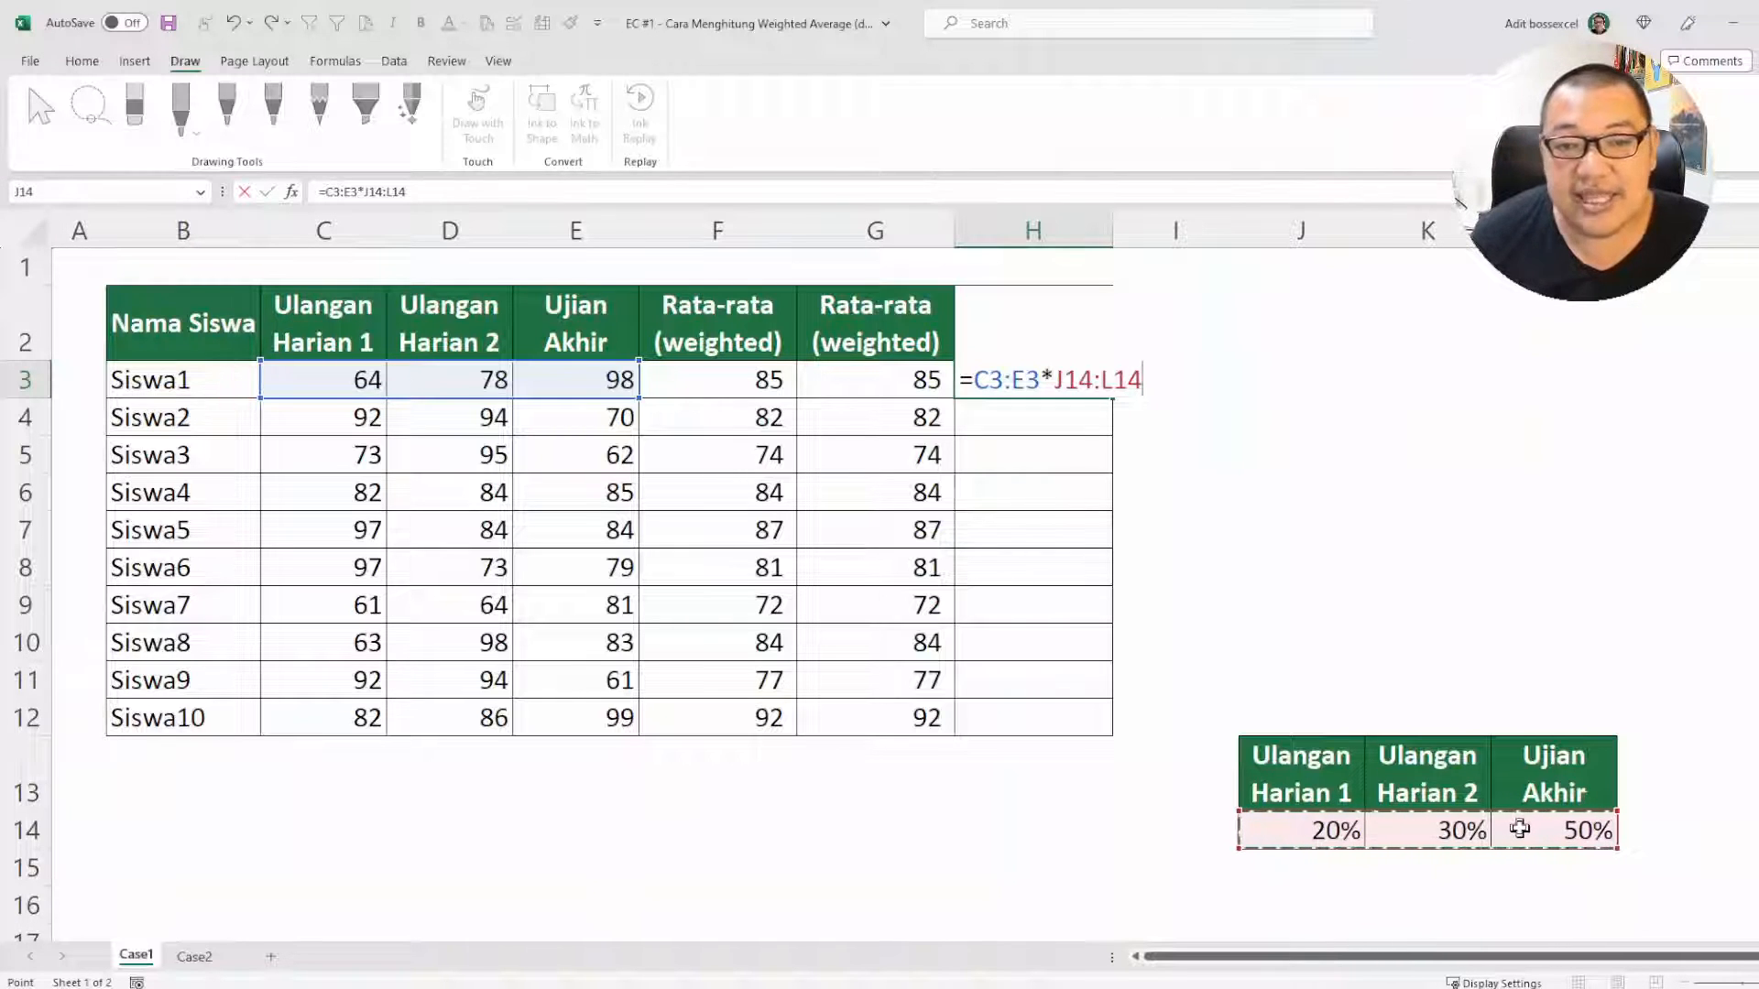
pyautogui.press('Return')
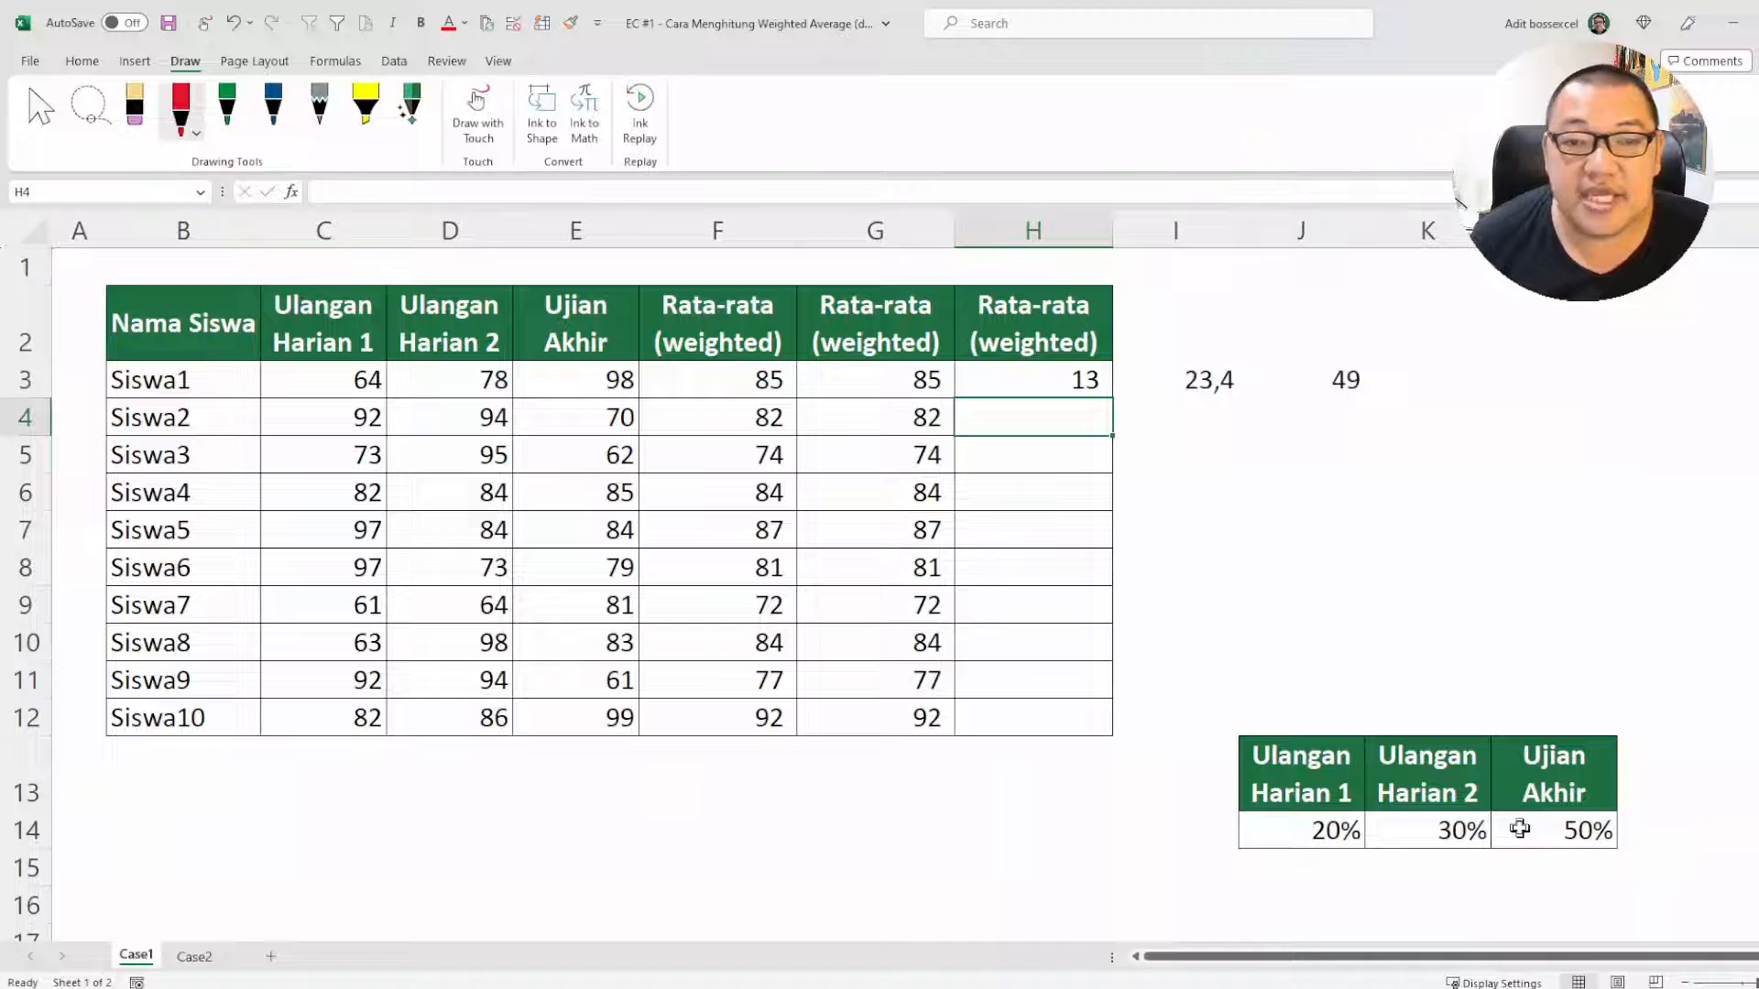
# Draw temporary arrows from the Siswa1 scores to their matching weights and circle the products in I3 and J3
pyautogui.click(1033, 388)
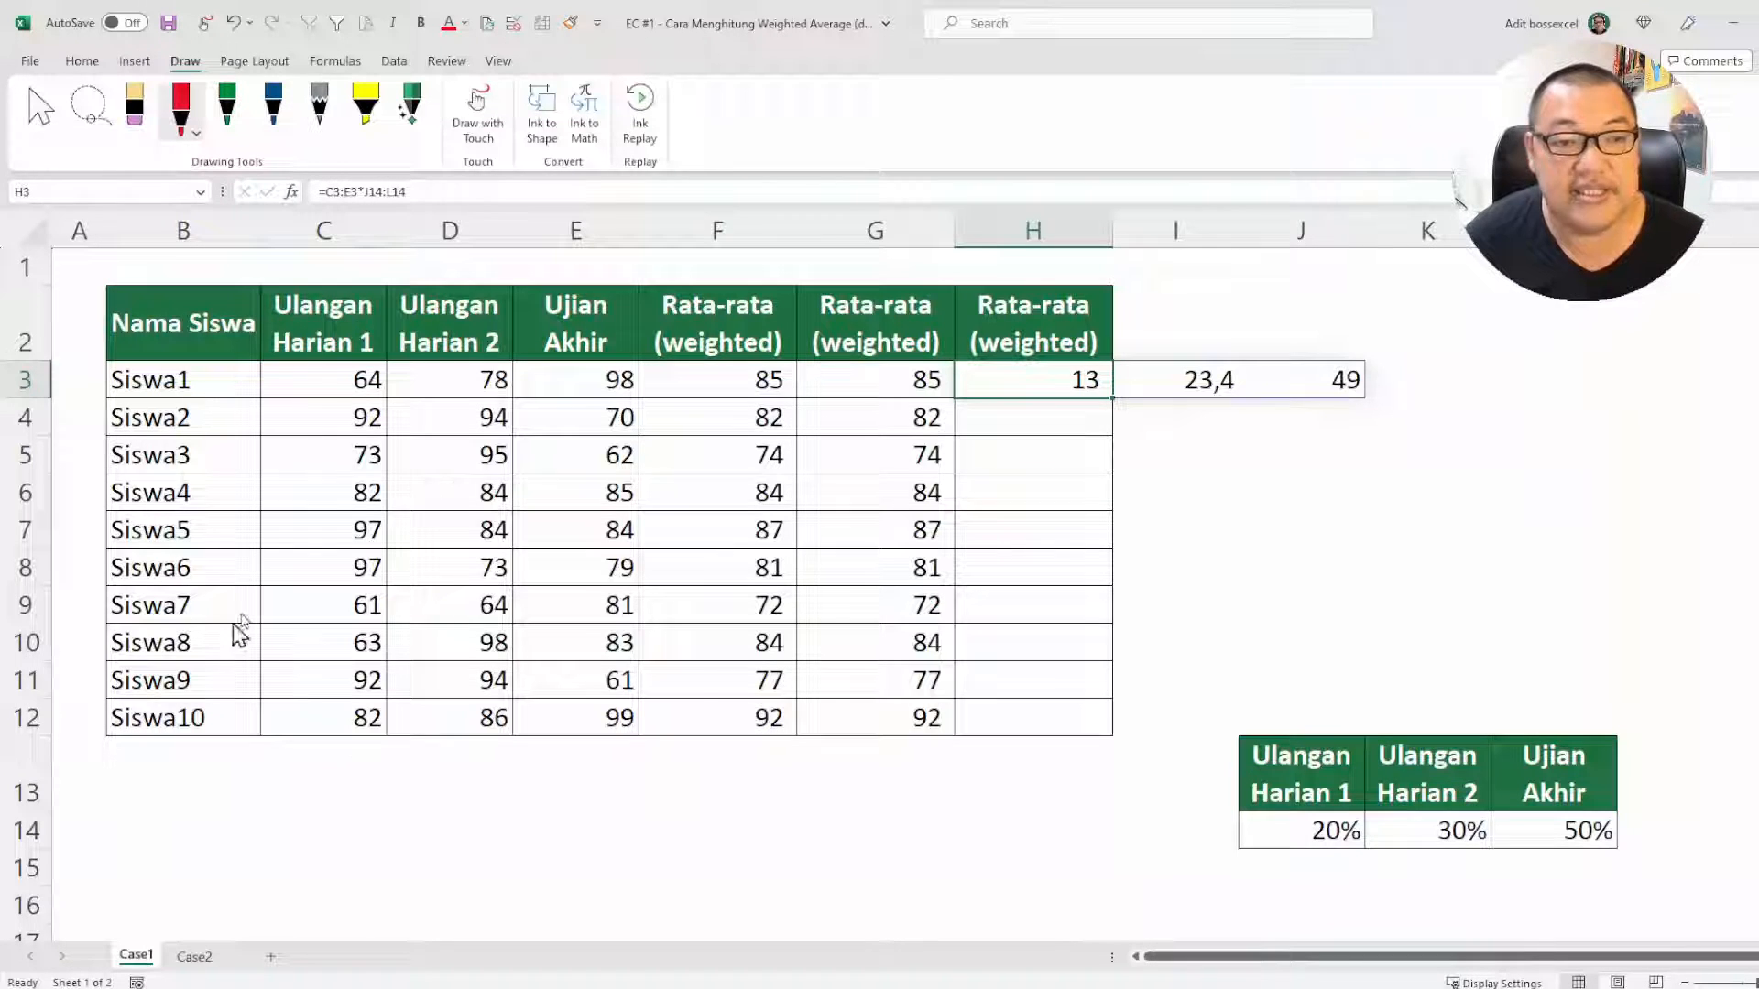
pyautogui.moveTo(376, 392); pyautogui.dragTo(1310, 829)
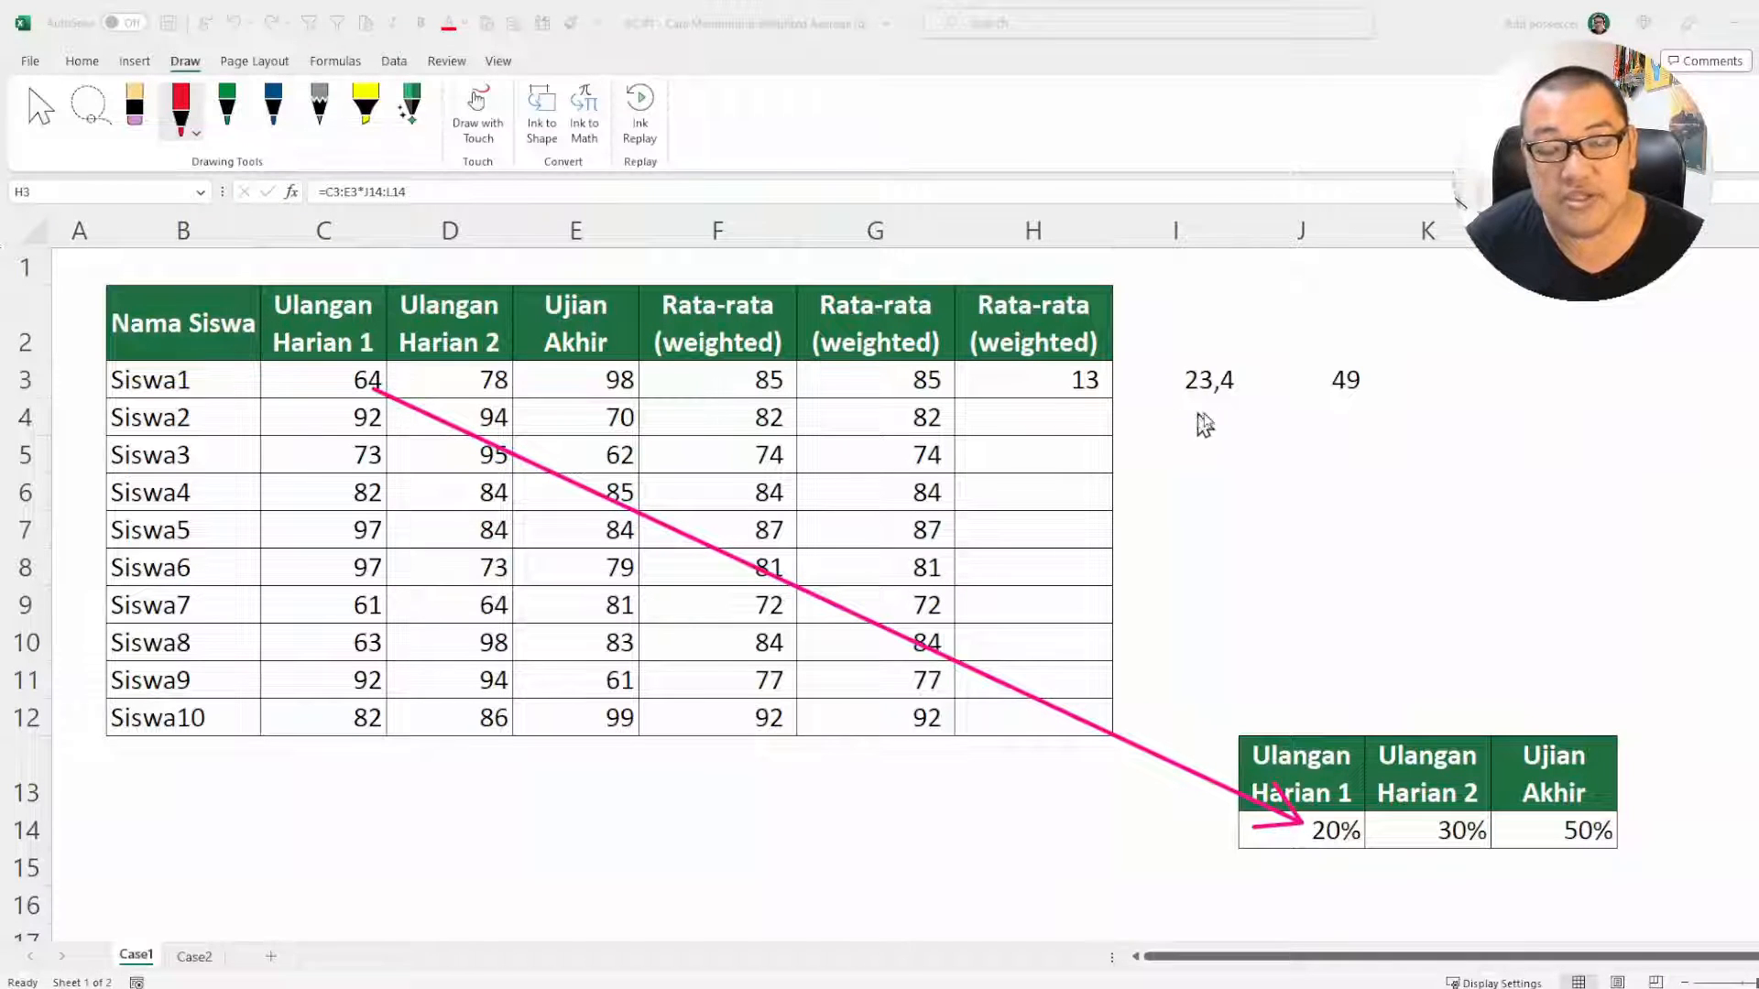
pyautogui.moveTo(1237, 364); pyautogui.dragTo(1272, 398)
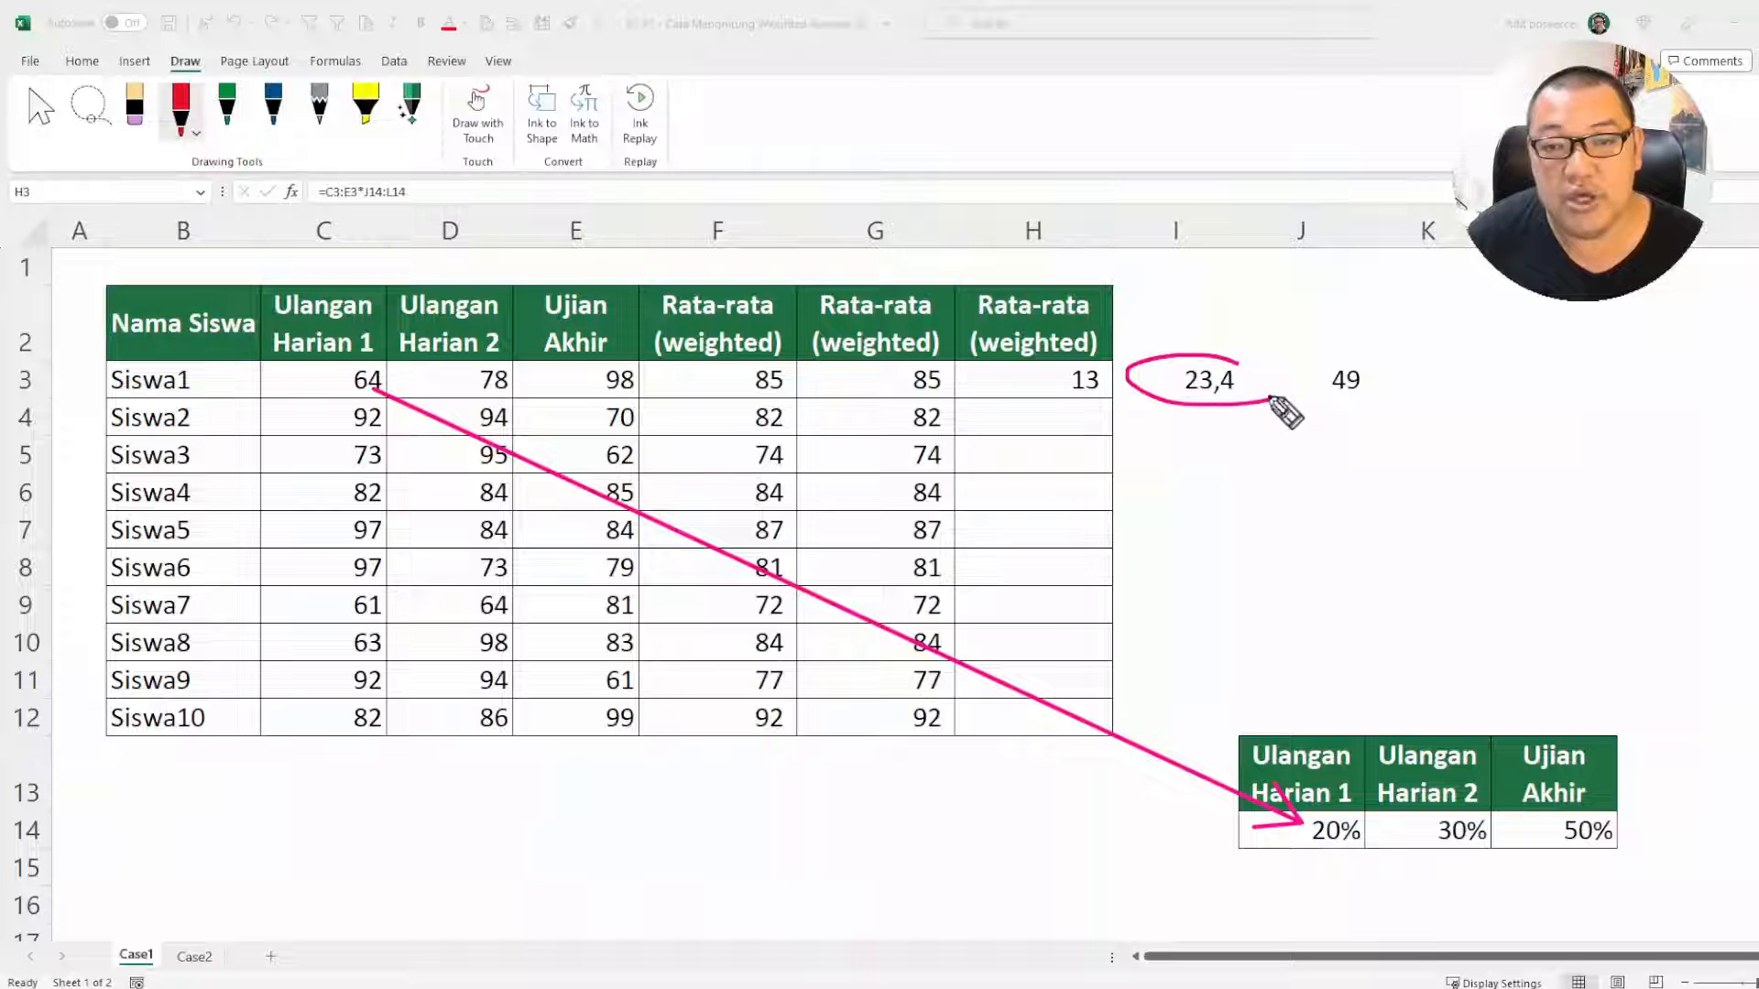
pyautogui.moveTo(508, 396)
pyautogui.mouseDown()
pyautogui.moveTo(896, 541)
pyautogui.moveTo(1425, 813)
pyautogui.moveTo(1379, 822)
pyautogui.mouseUp()
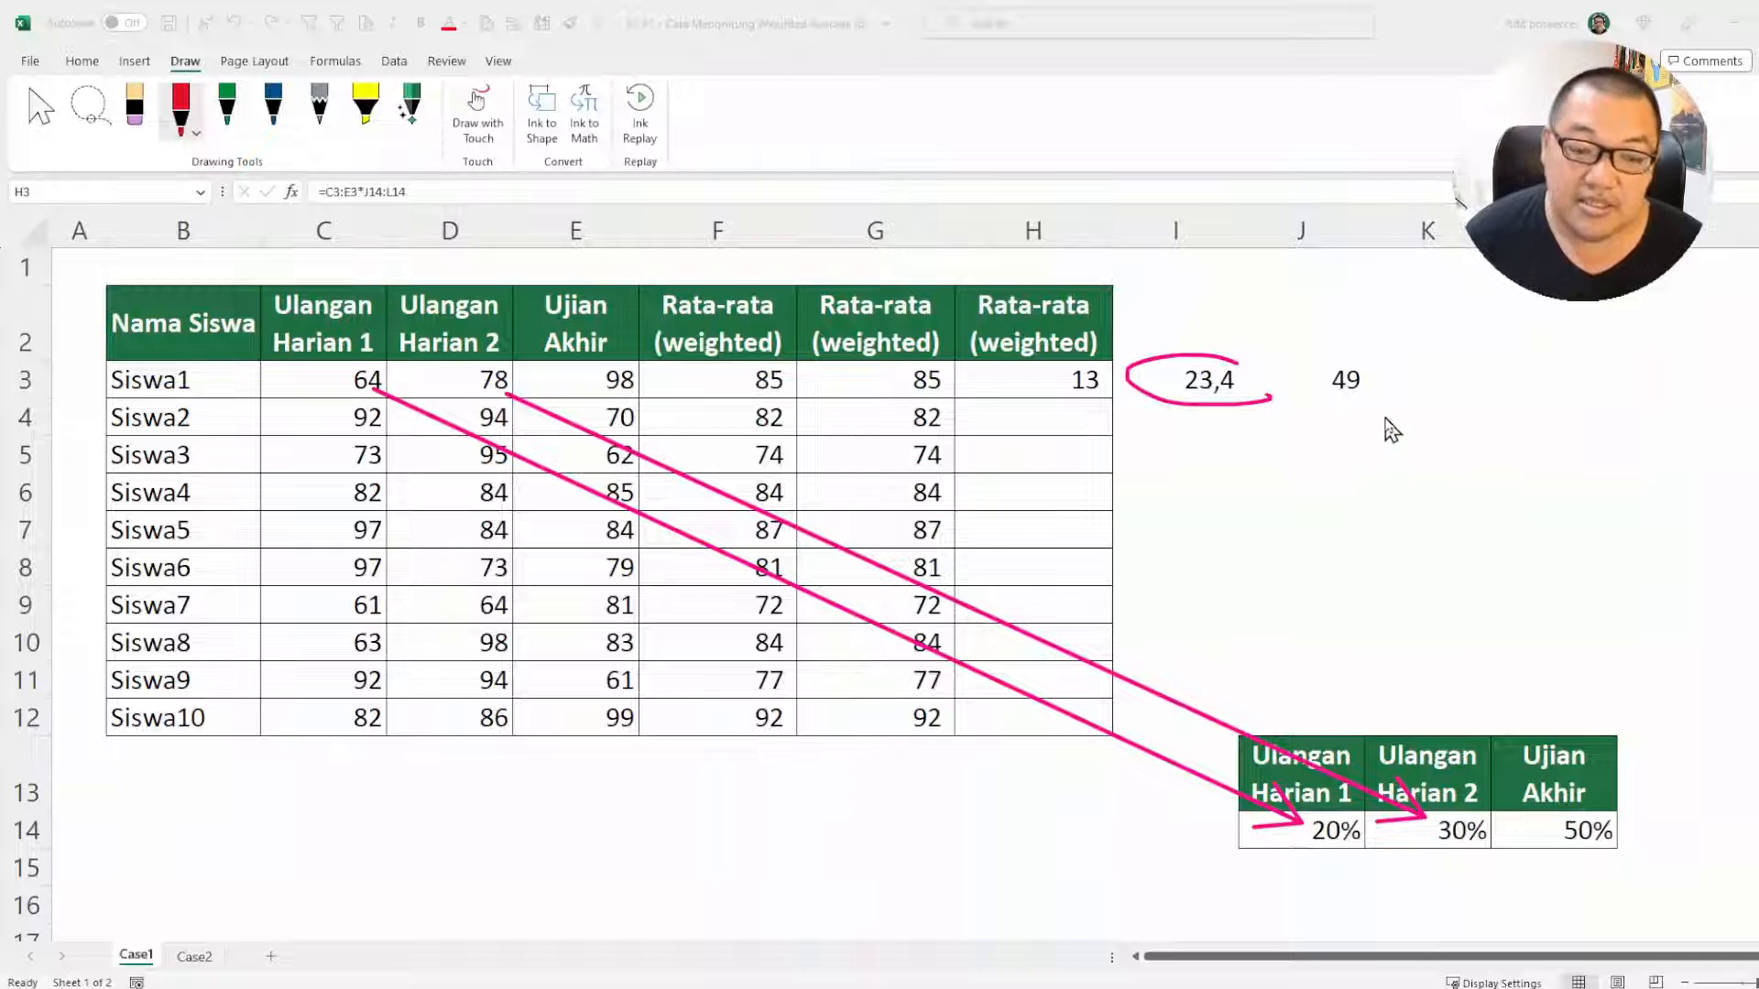
pyautogui.moveTo(1363, 361); pyautogui.dragTo(1380, 385)
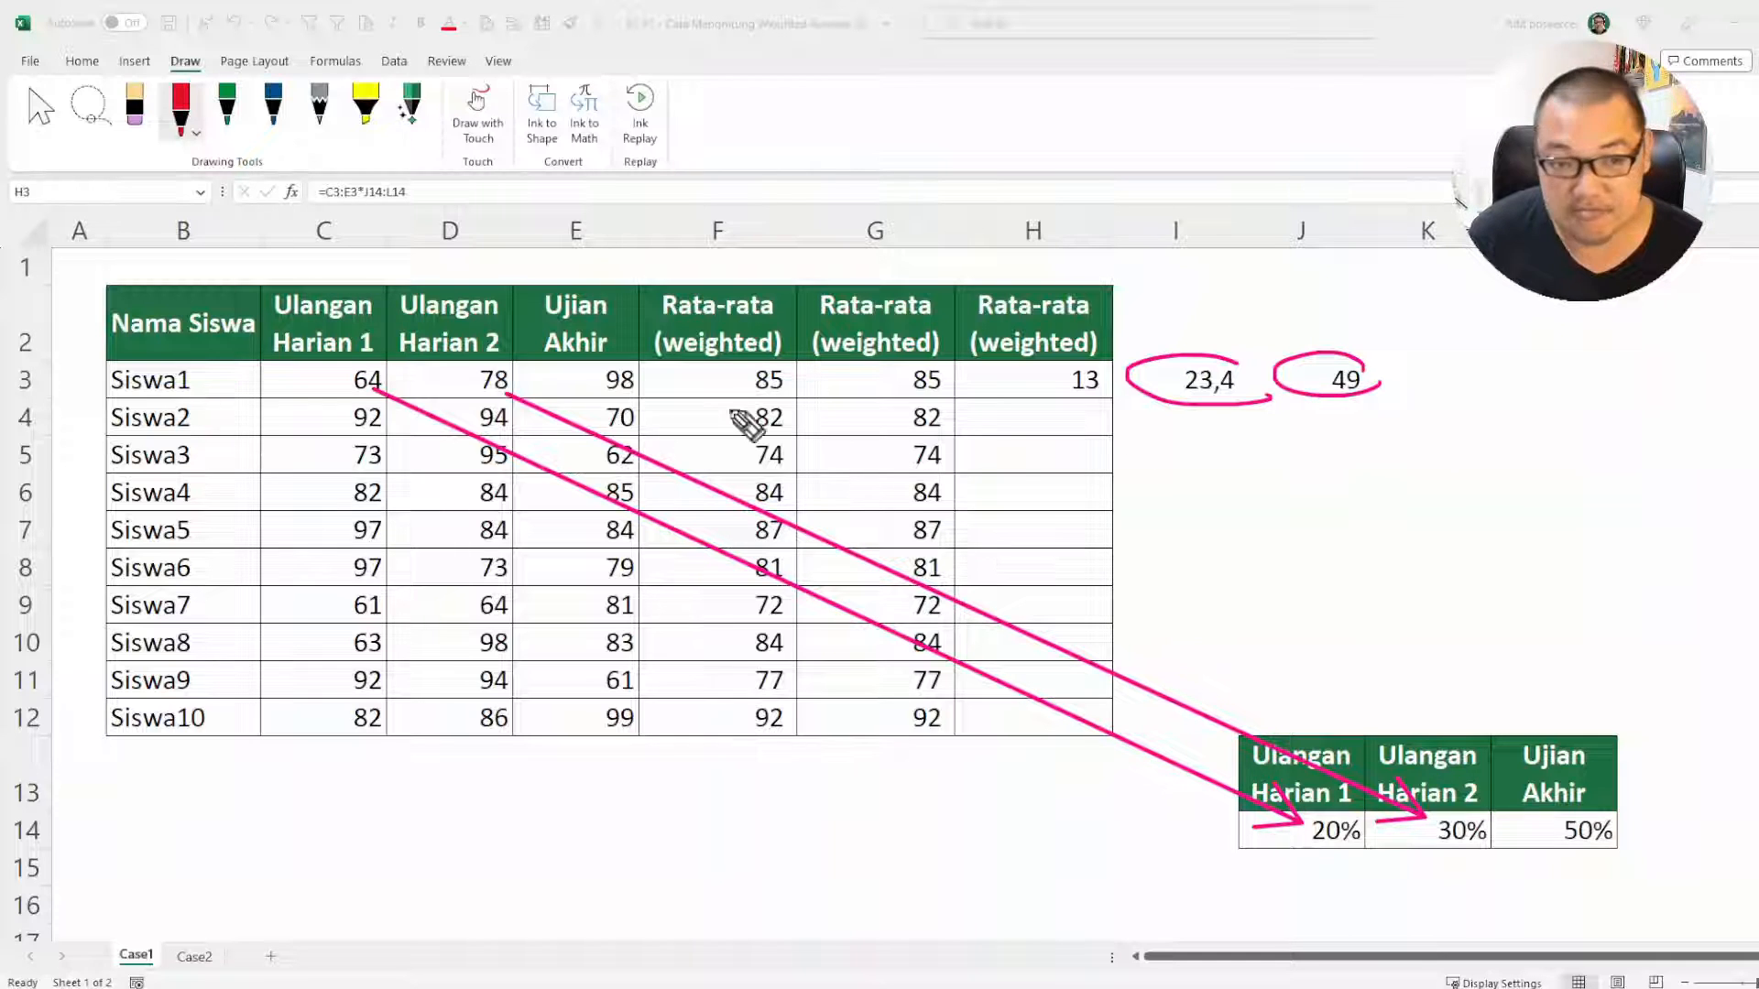
pyautogui.moveTo(646, 396); pyautogui.dragTo(1443, 709)
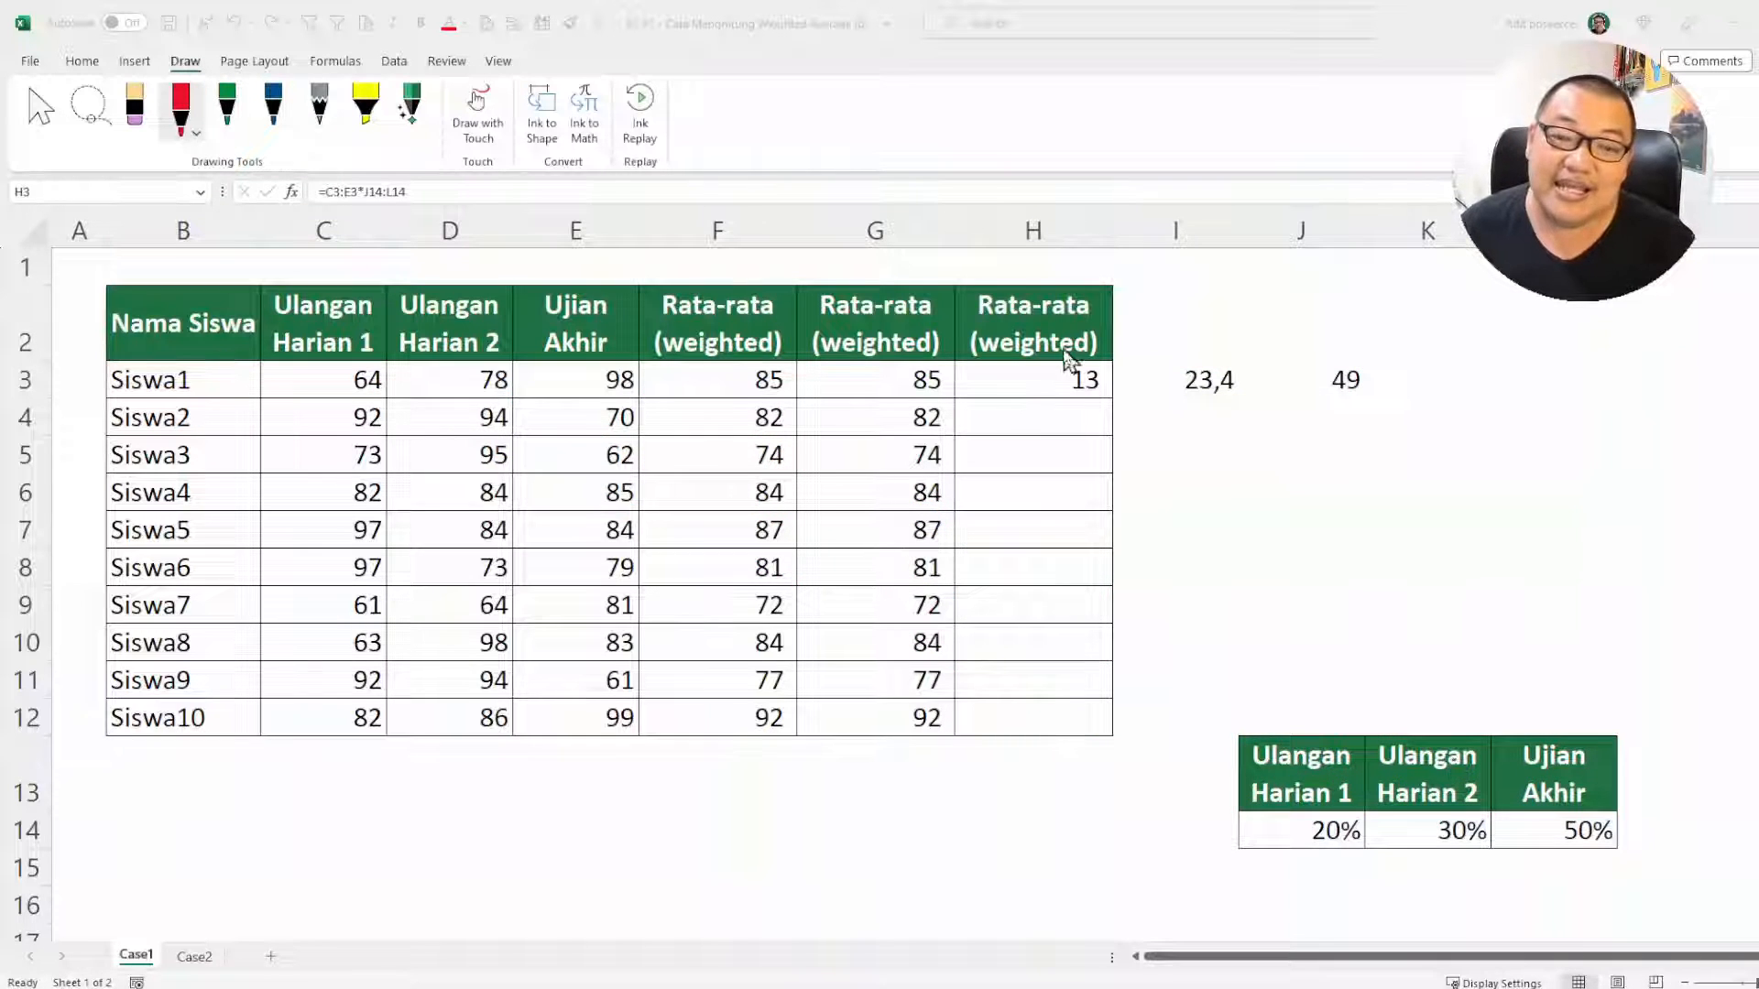
# Wrap the array multiplication in H3 in a SUM function, giving =SUM(C3:E3*J14:L14)
pyautogui.click(1069, 389)
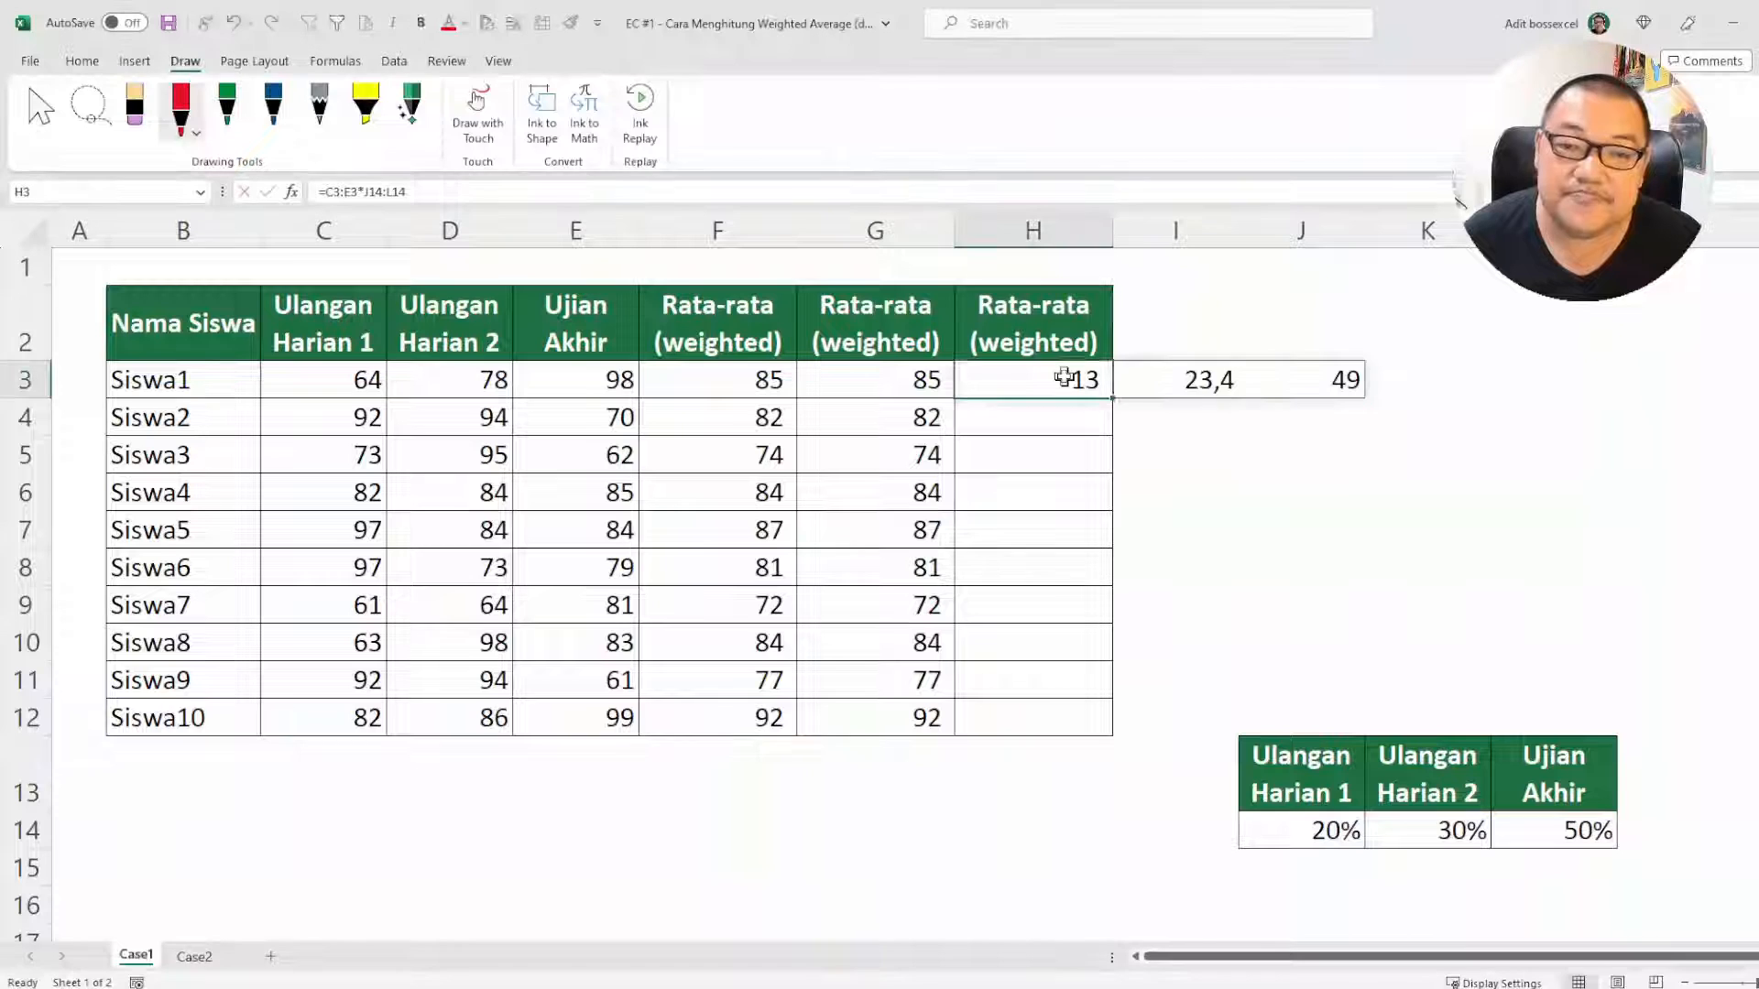
pyautogui.doubleClick(1062, 384)
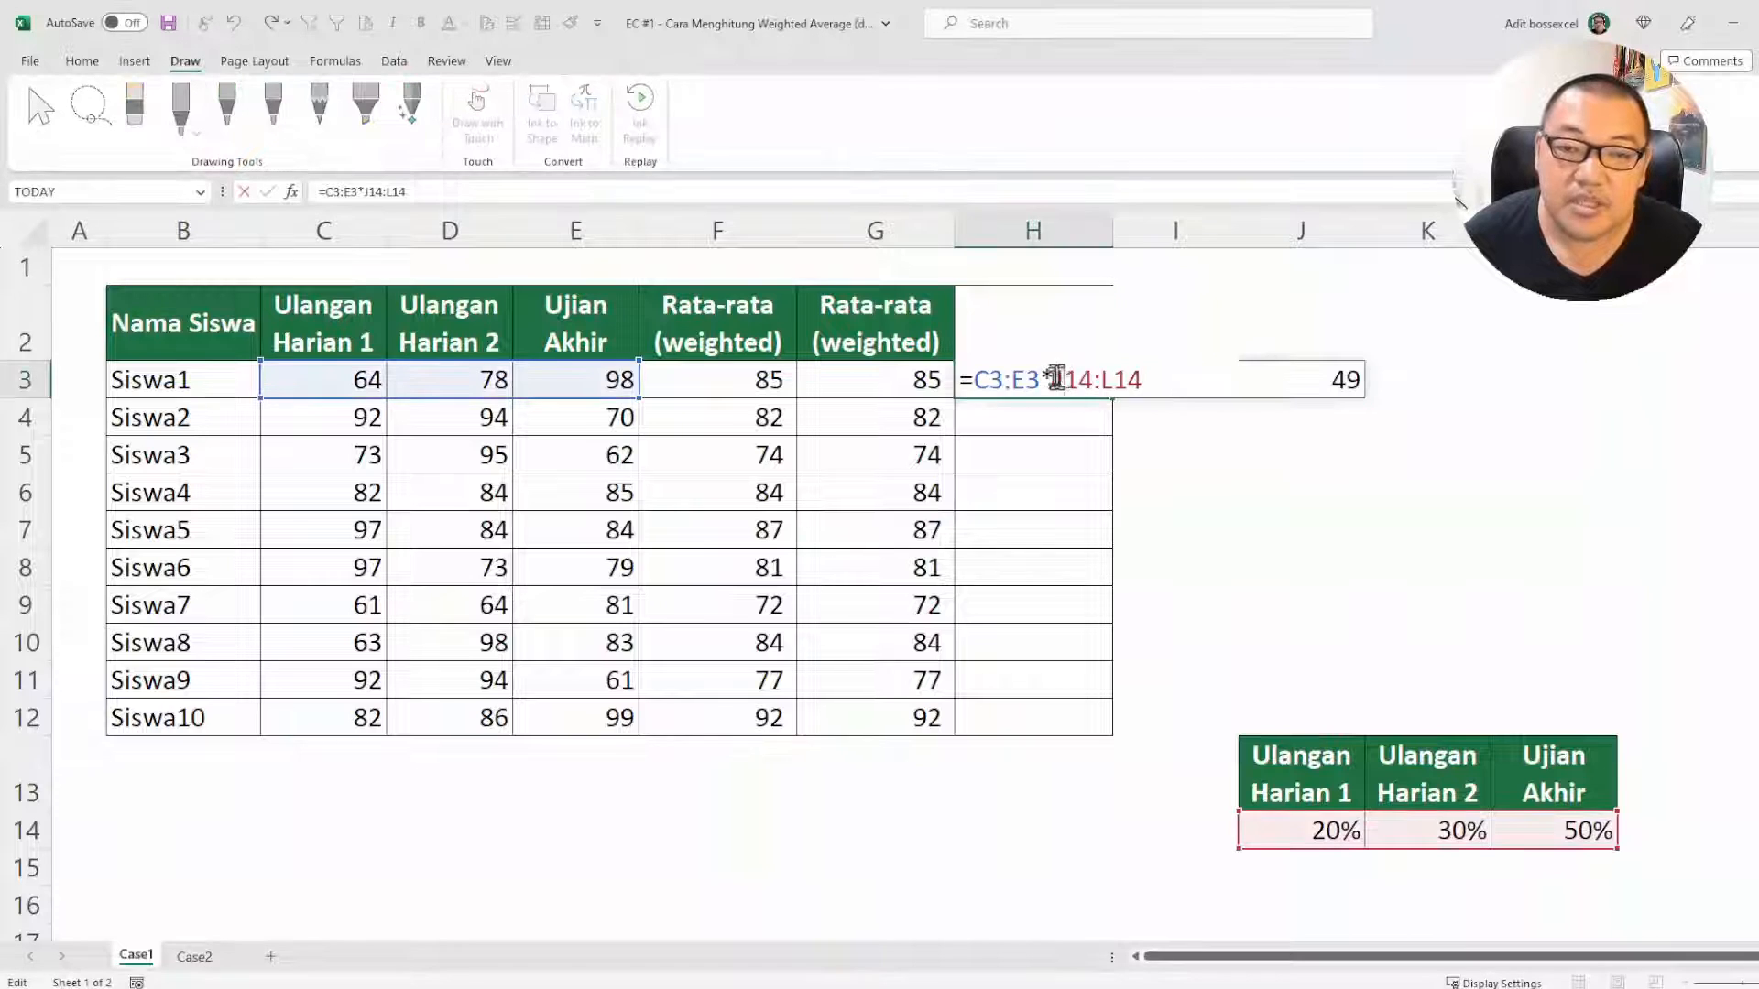
pyautogui.click(978, 379)
pyautogui.write('sum')
pyautogui.press('Tab')
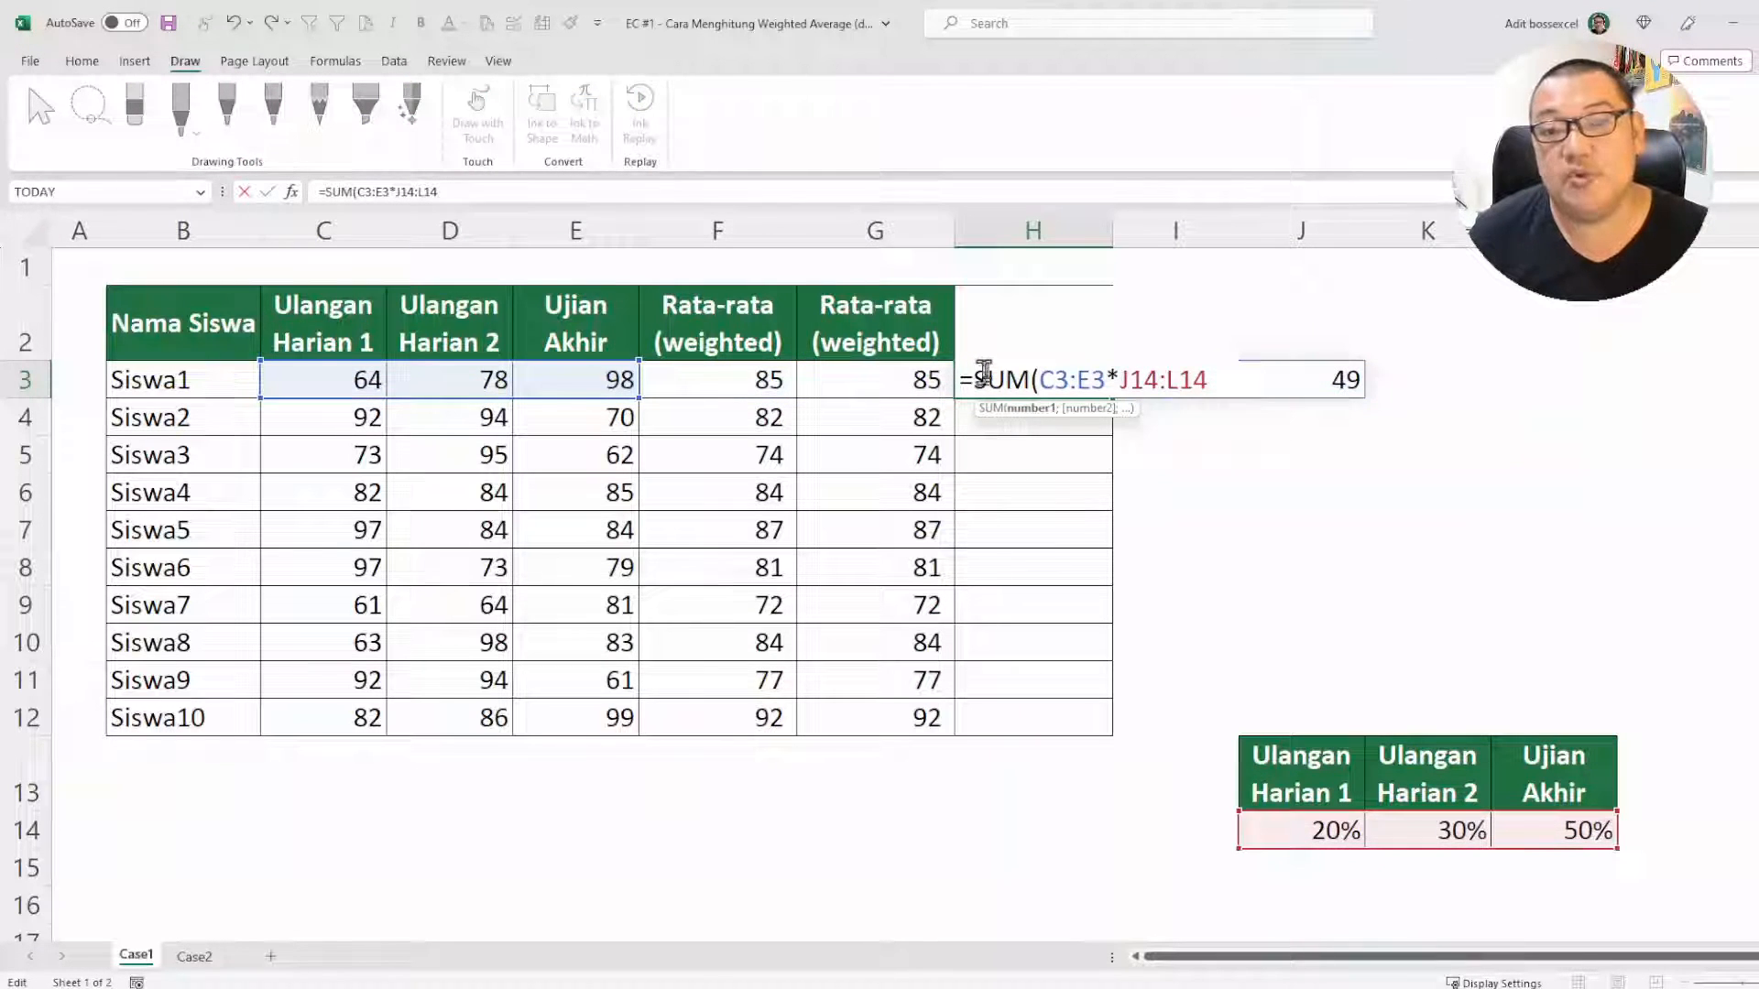
pyautogui.click(1214, 377)
pyautogui.write(')')
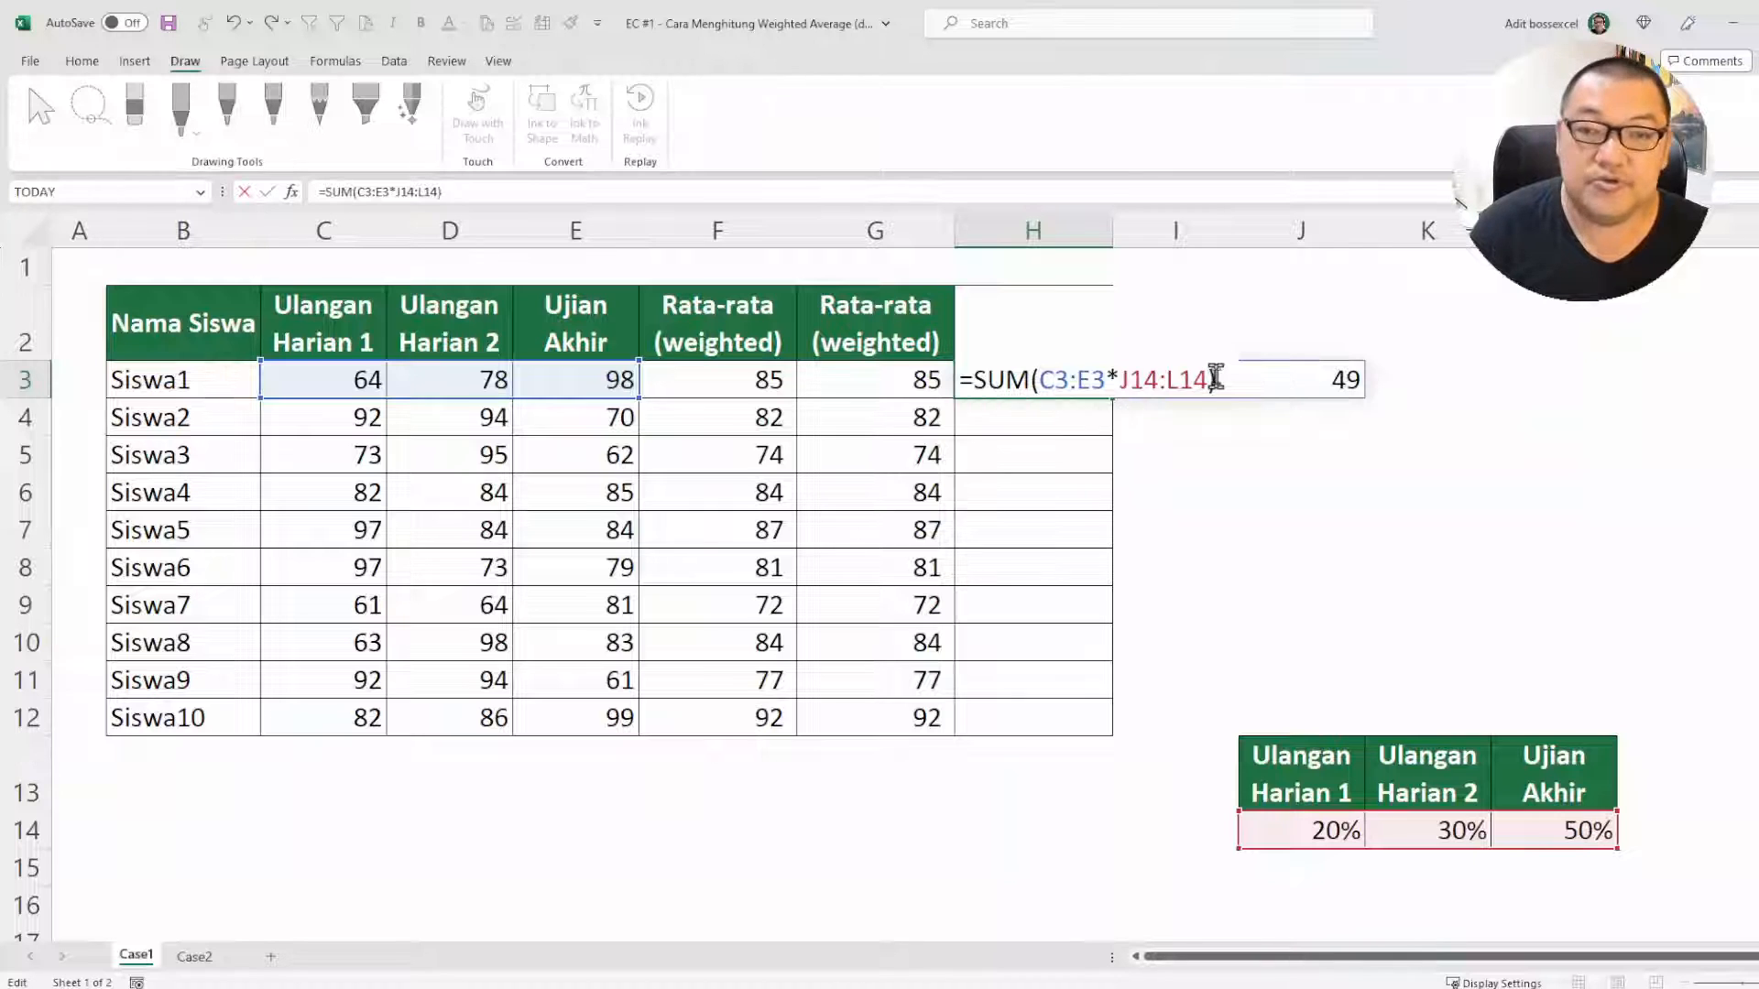
pyautogui.press('Return')
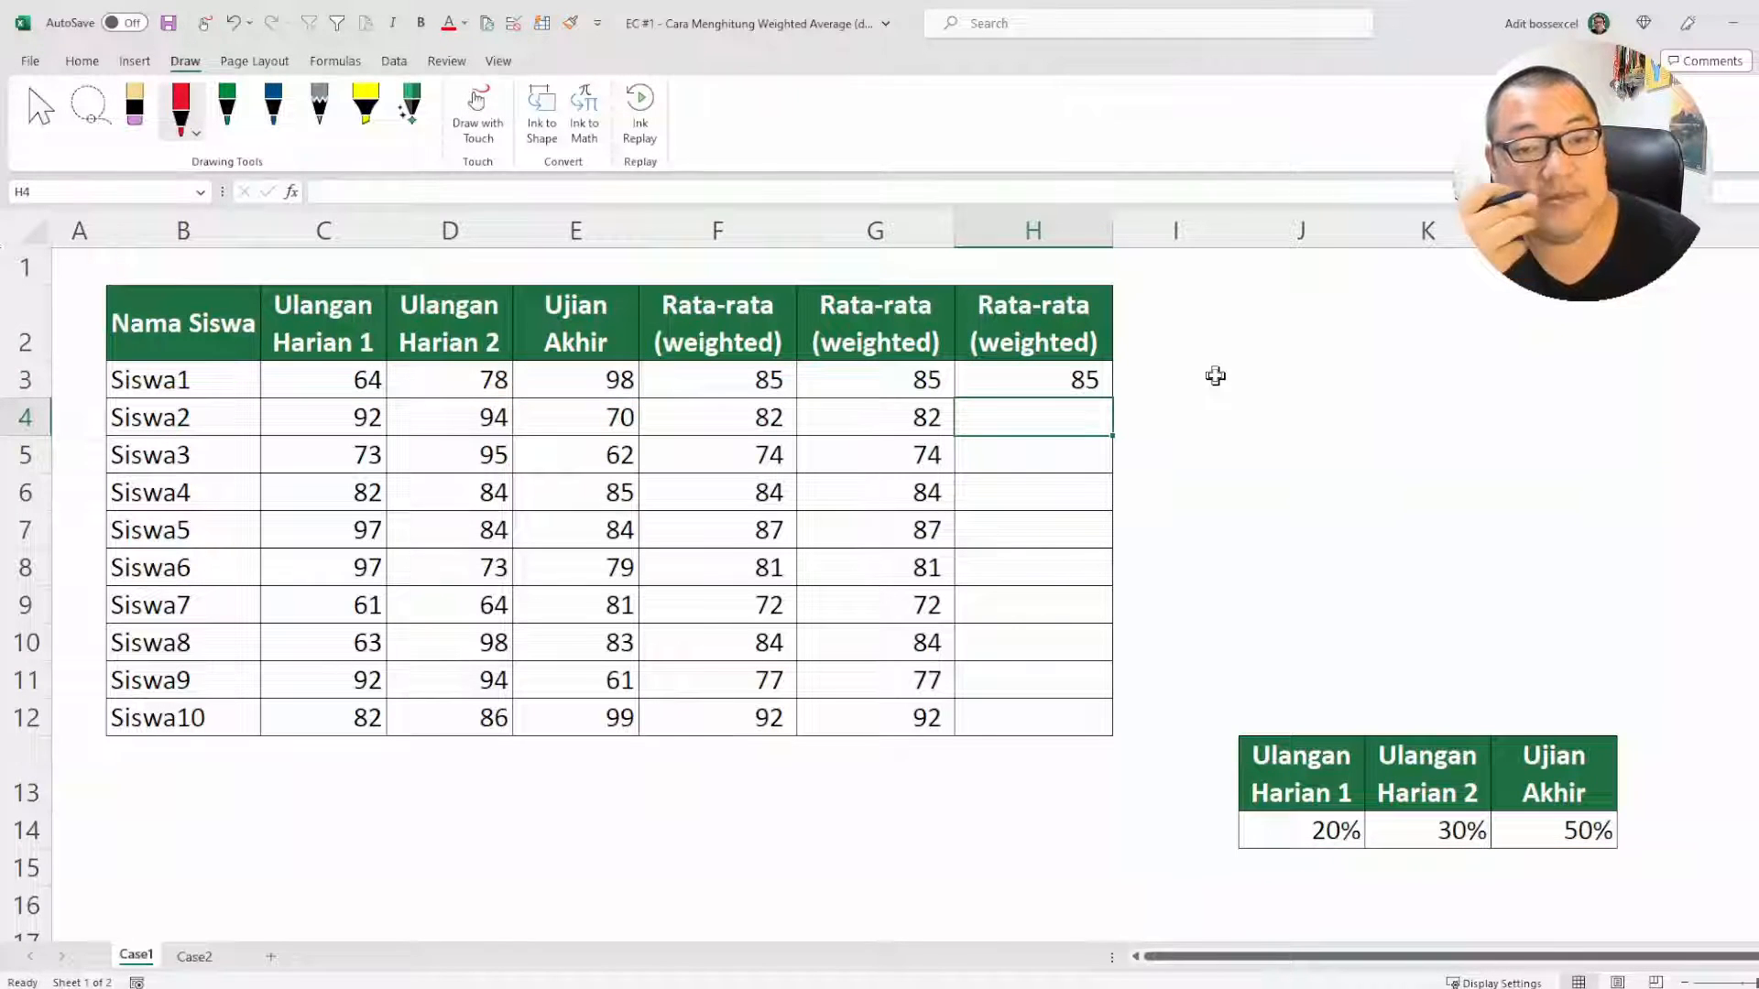
# Insert BYROW before SUM in the H3 formula, with all student scores C3:E12 as its array
pyautogui.click(1082, 378)
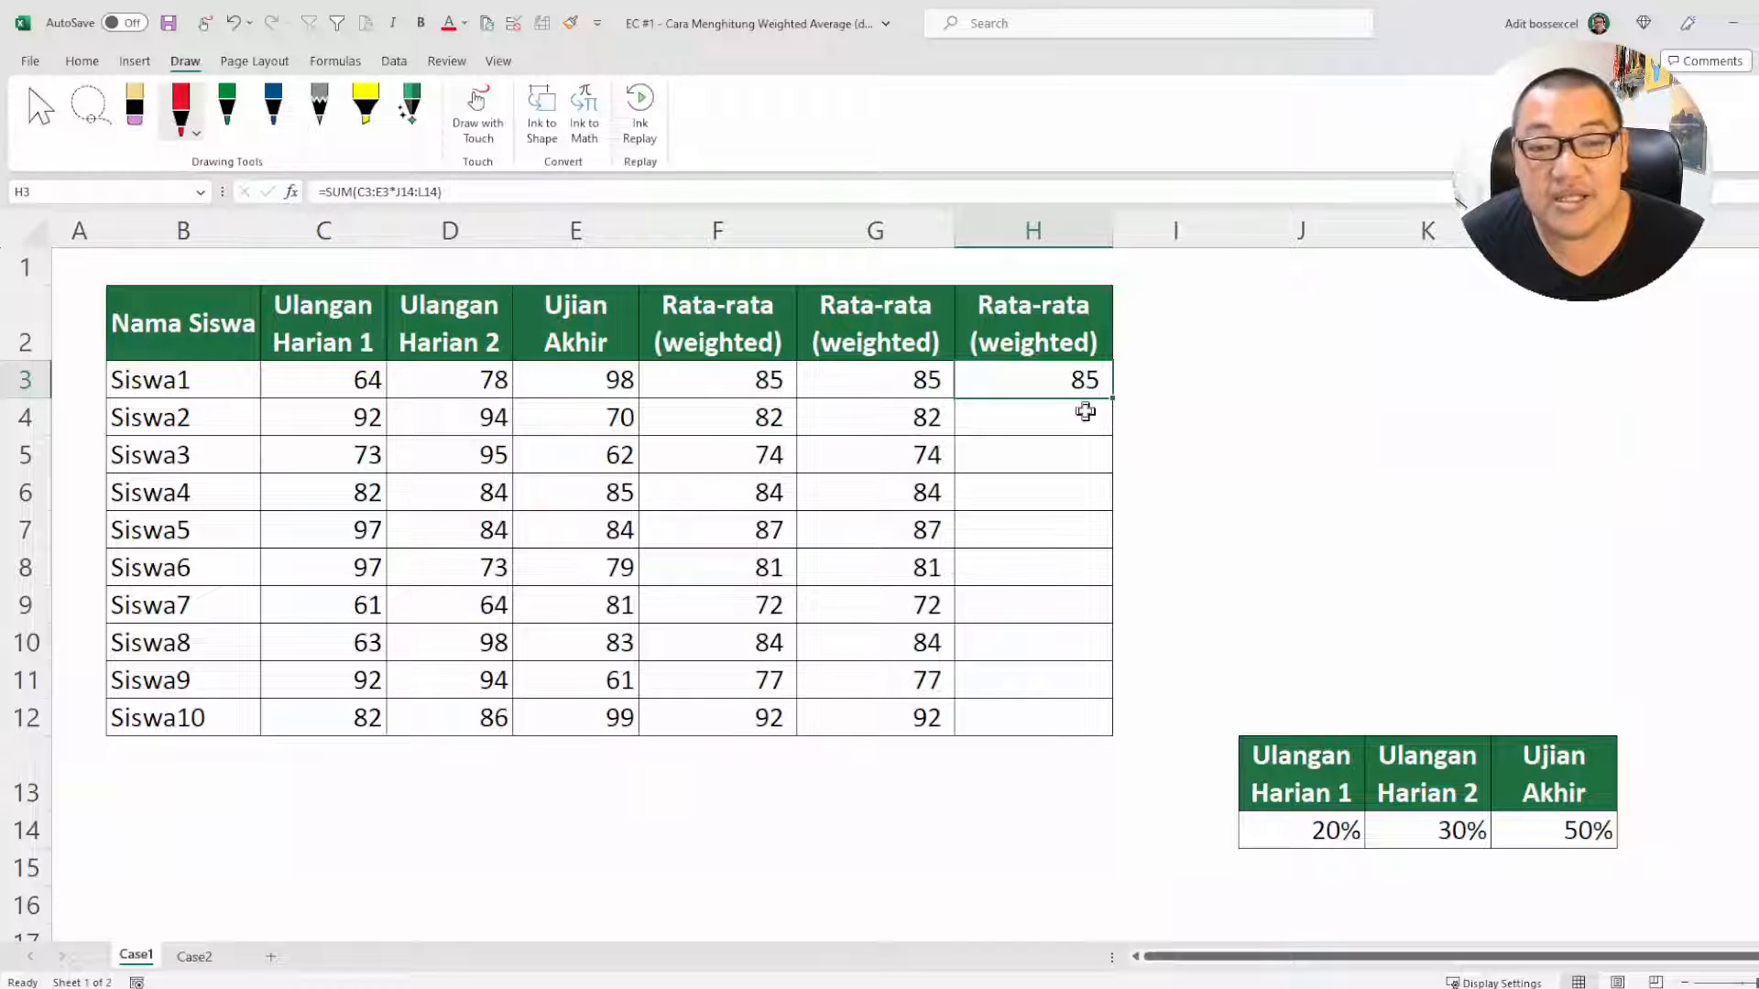
pyautogui.doubleClick(1063, 389)
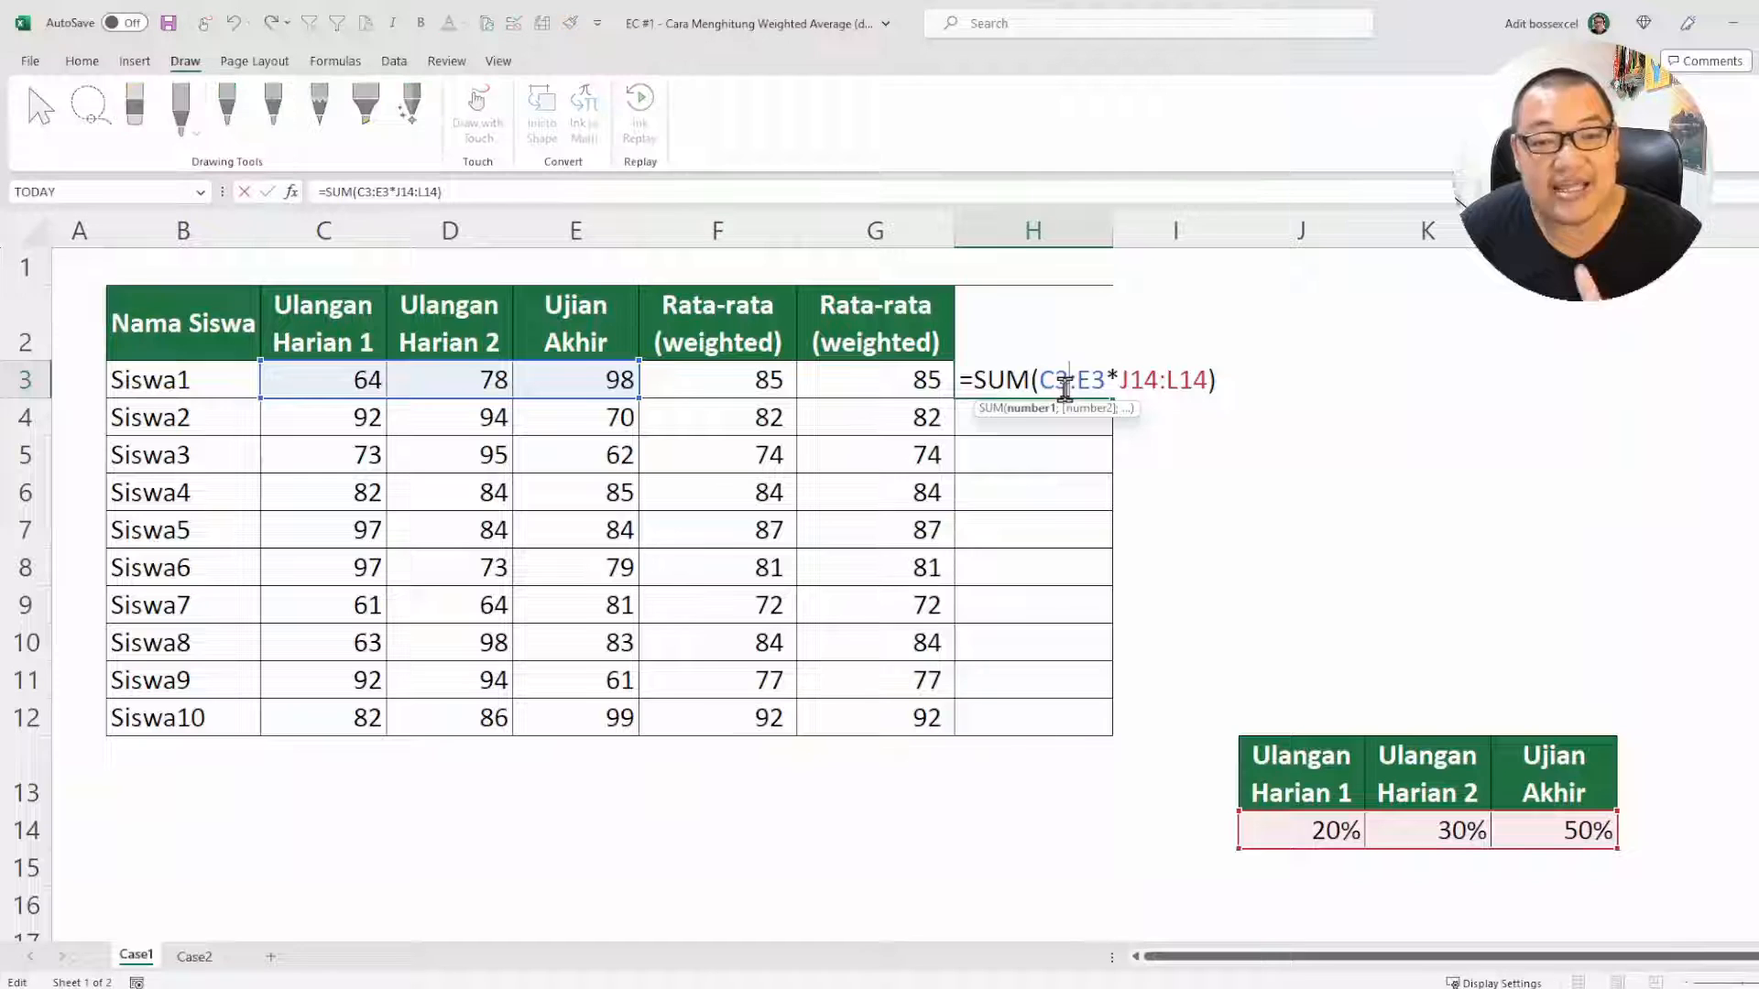
pyautogui.click(974, 381)
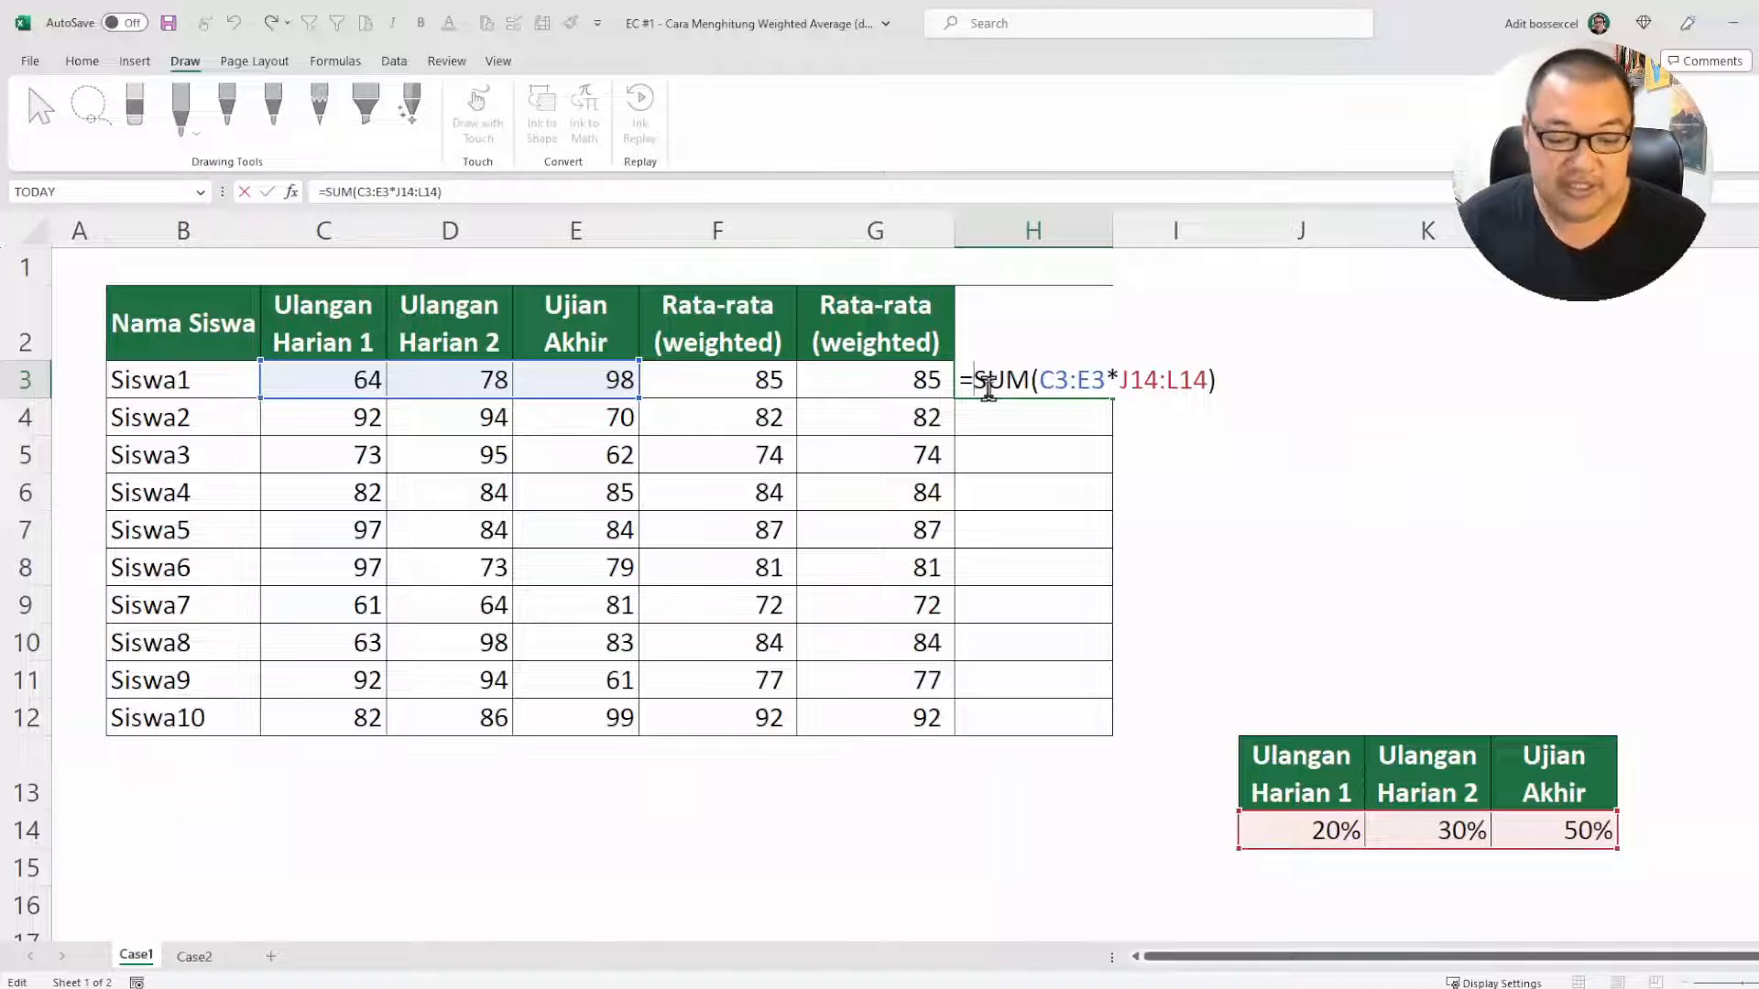
pyautogui.write('byrow(')
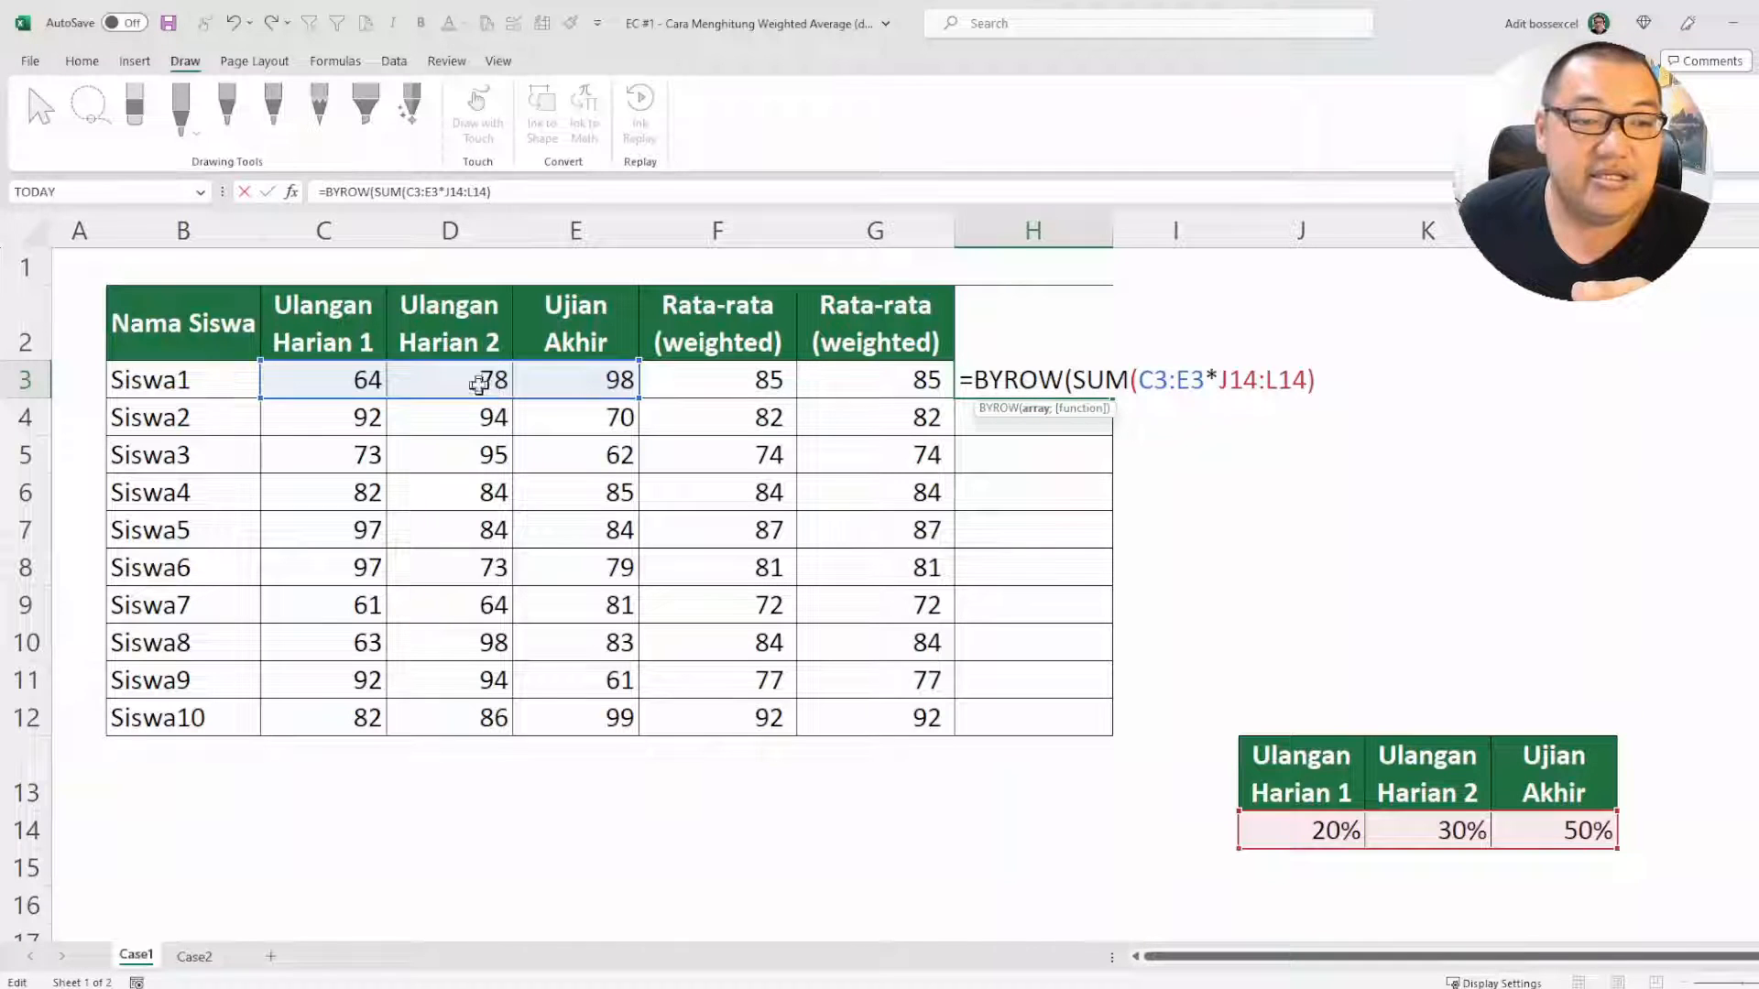
pyautogui.moveTo(371, 379); pyautogui.dragTo(580, 714)
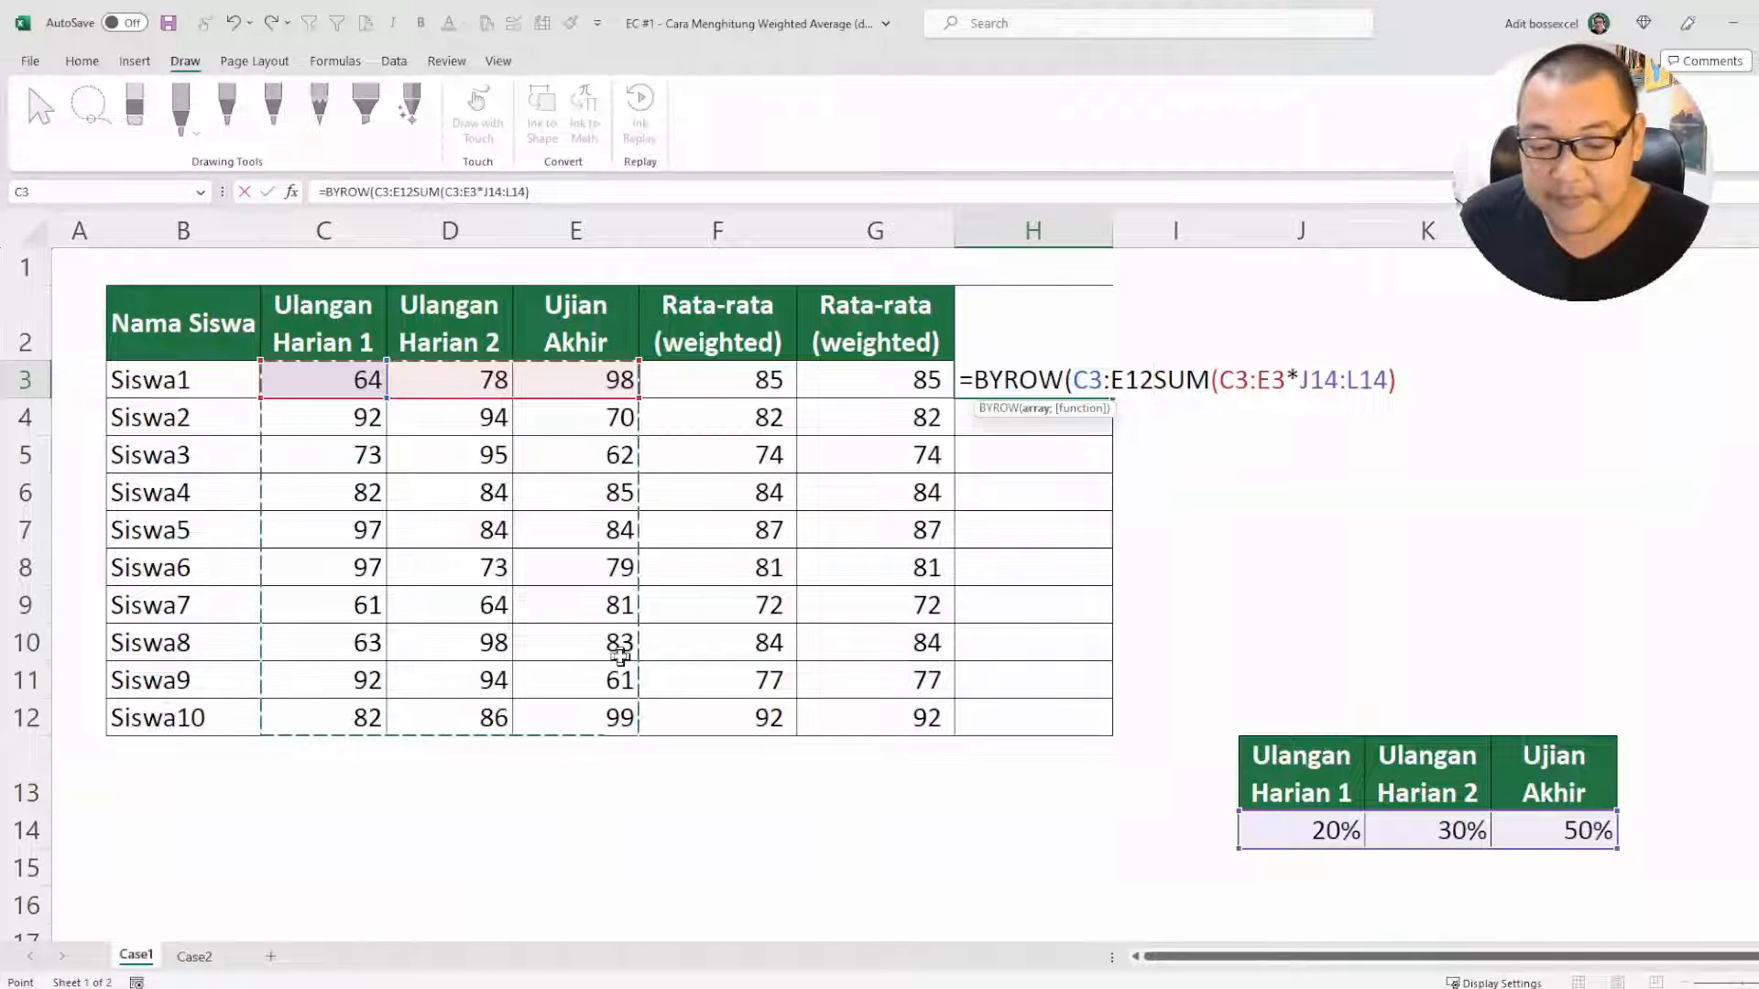
pyautogui.write(';')
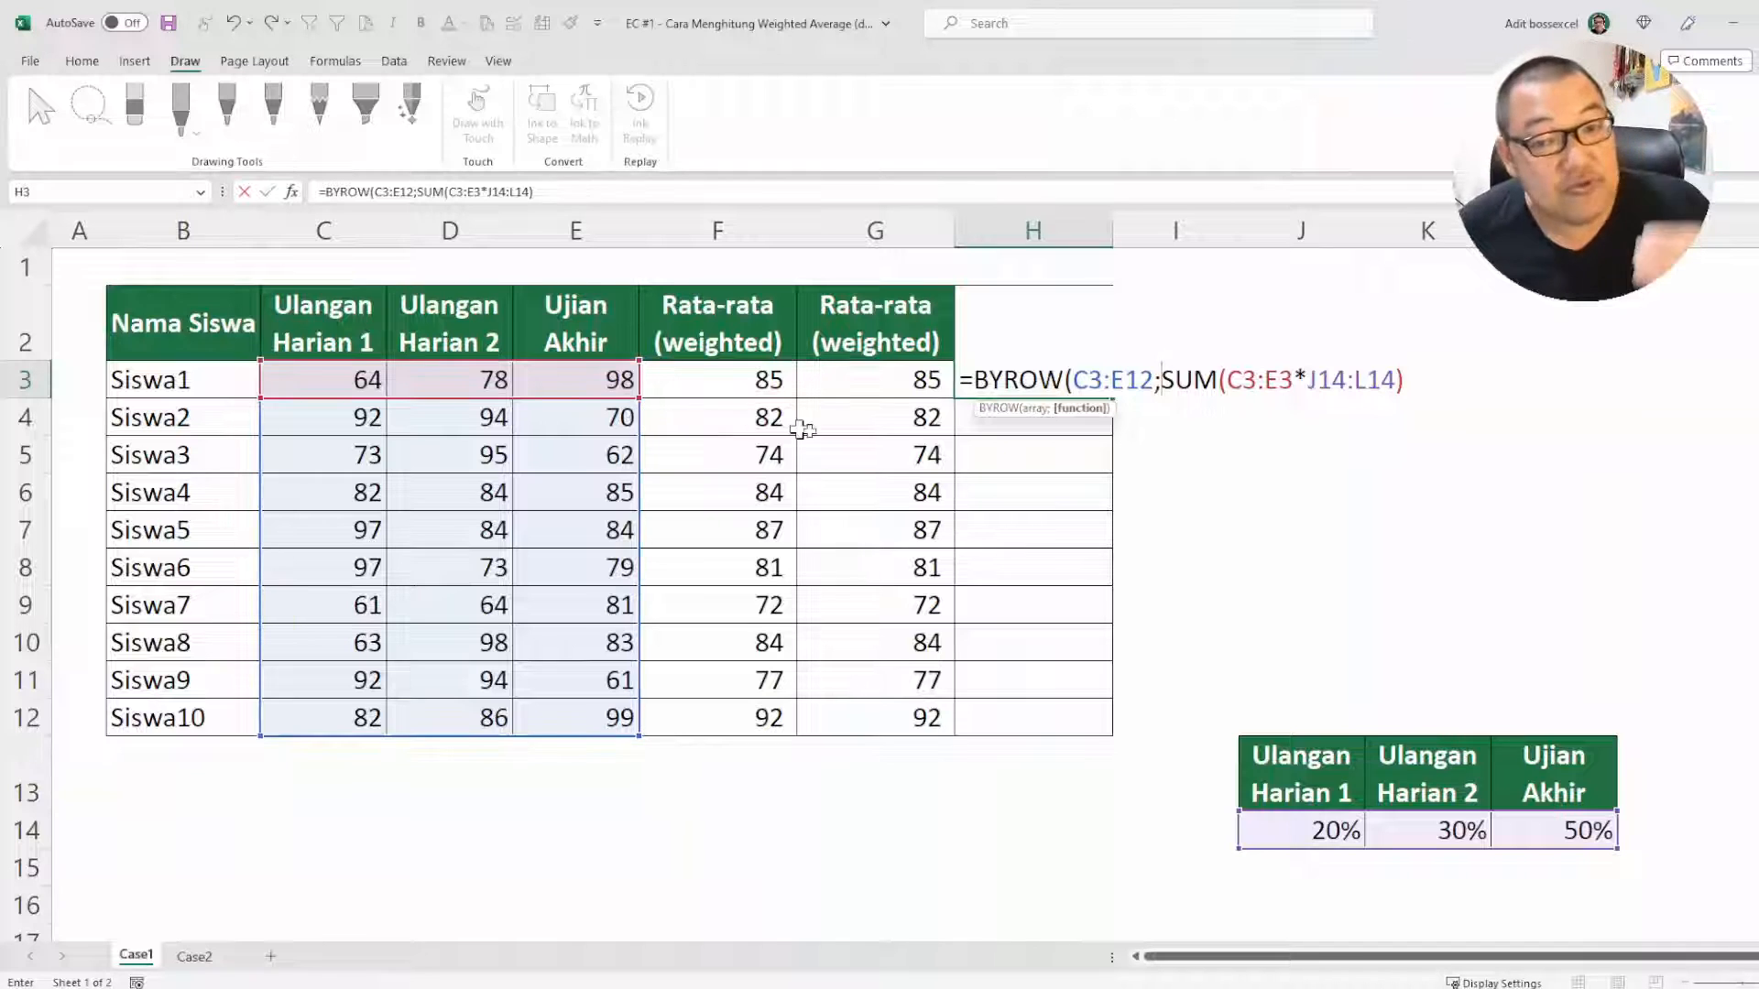
# Insert LAMBDA with parameter x before SUM as the function argument of BYROW in H3
pyautogui.moveTo(1160, 380); pyautogui.dragTo(1397, 381)
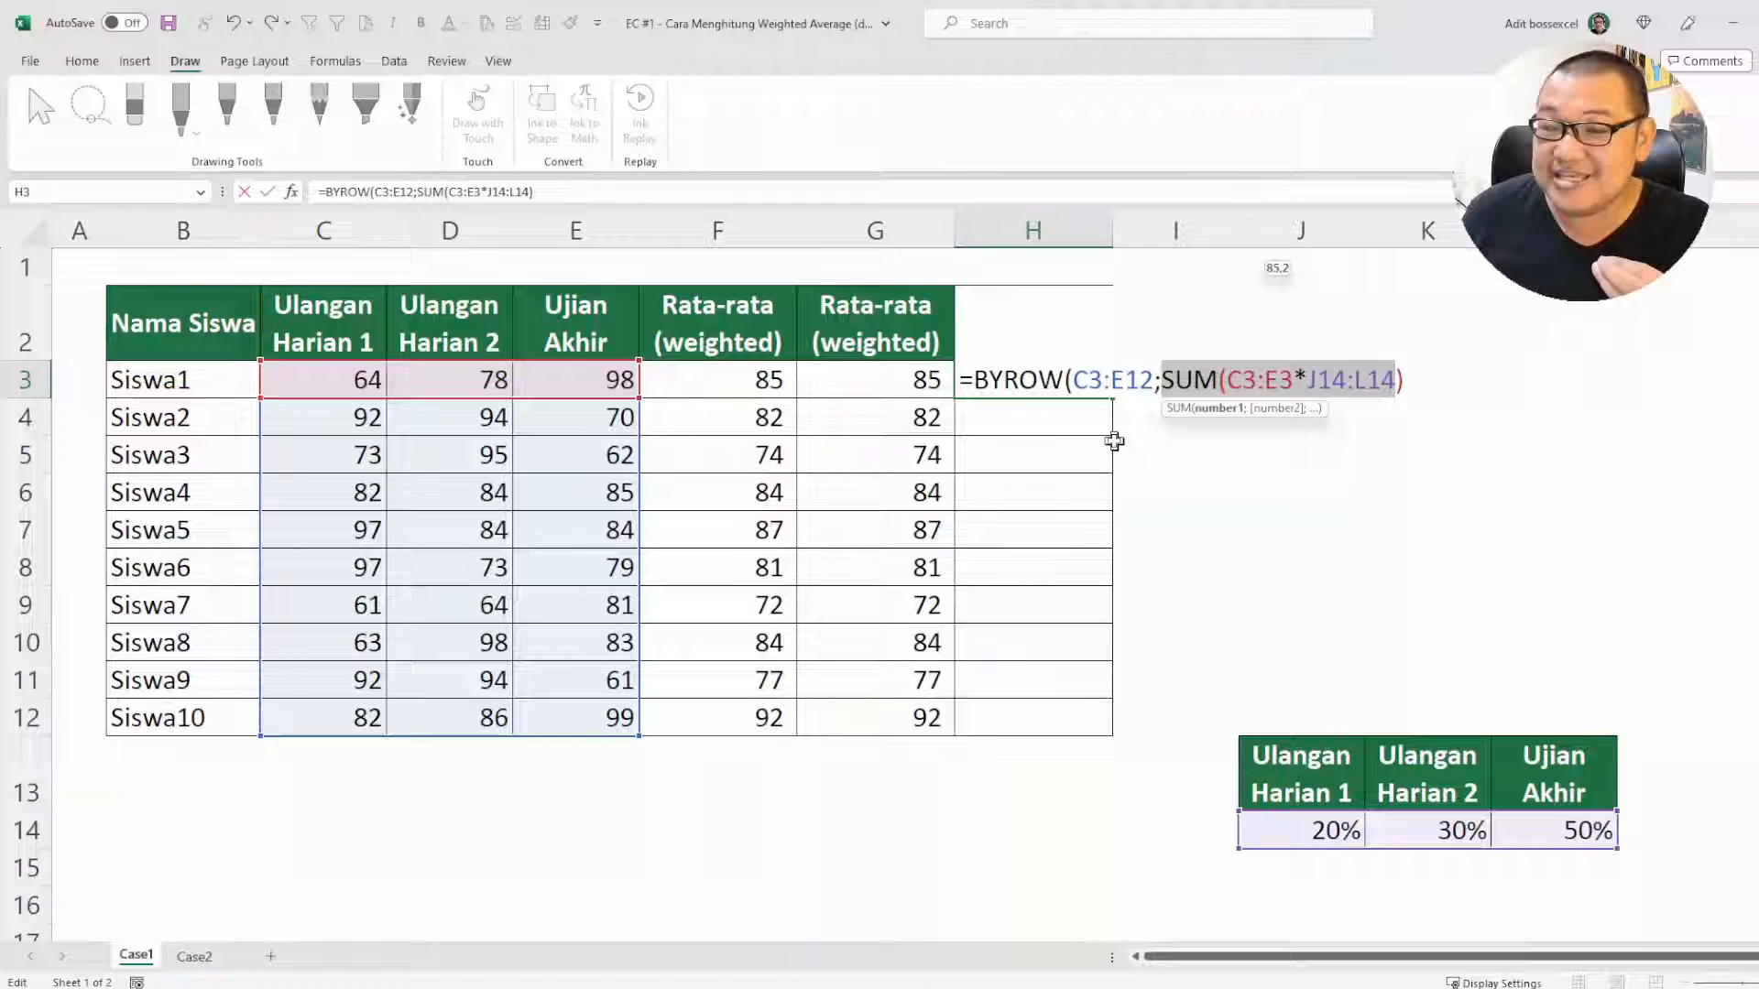
pyautogui.click(1172, 379)
pyautogui.write('lam')
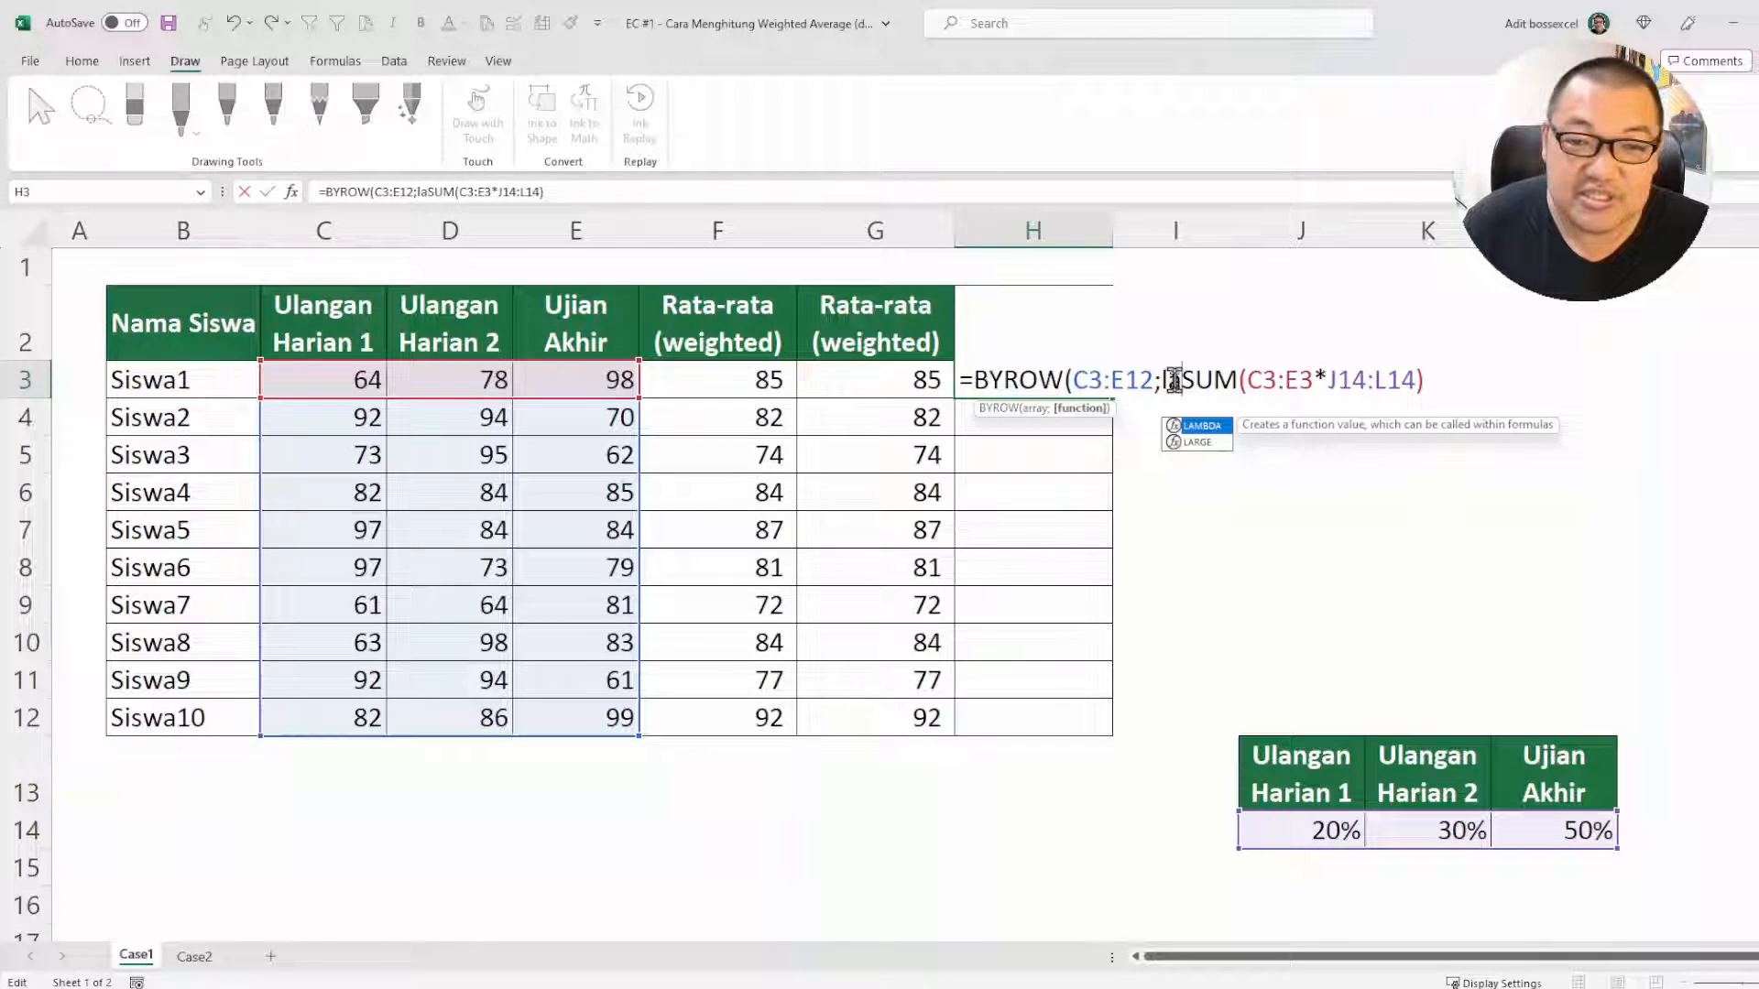
pyautogui.press('Tab')
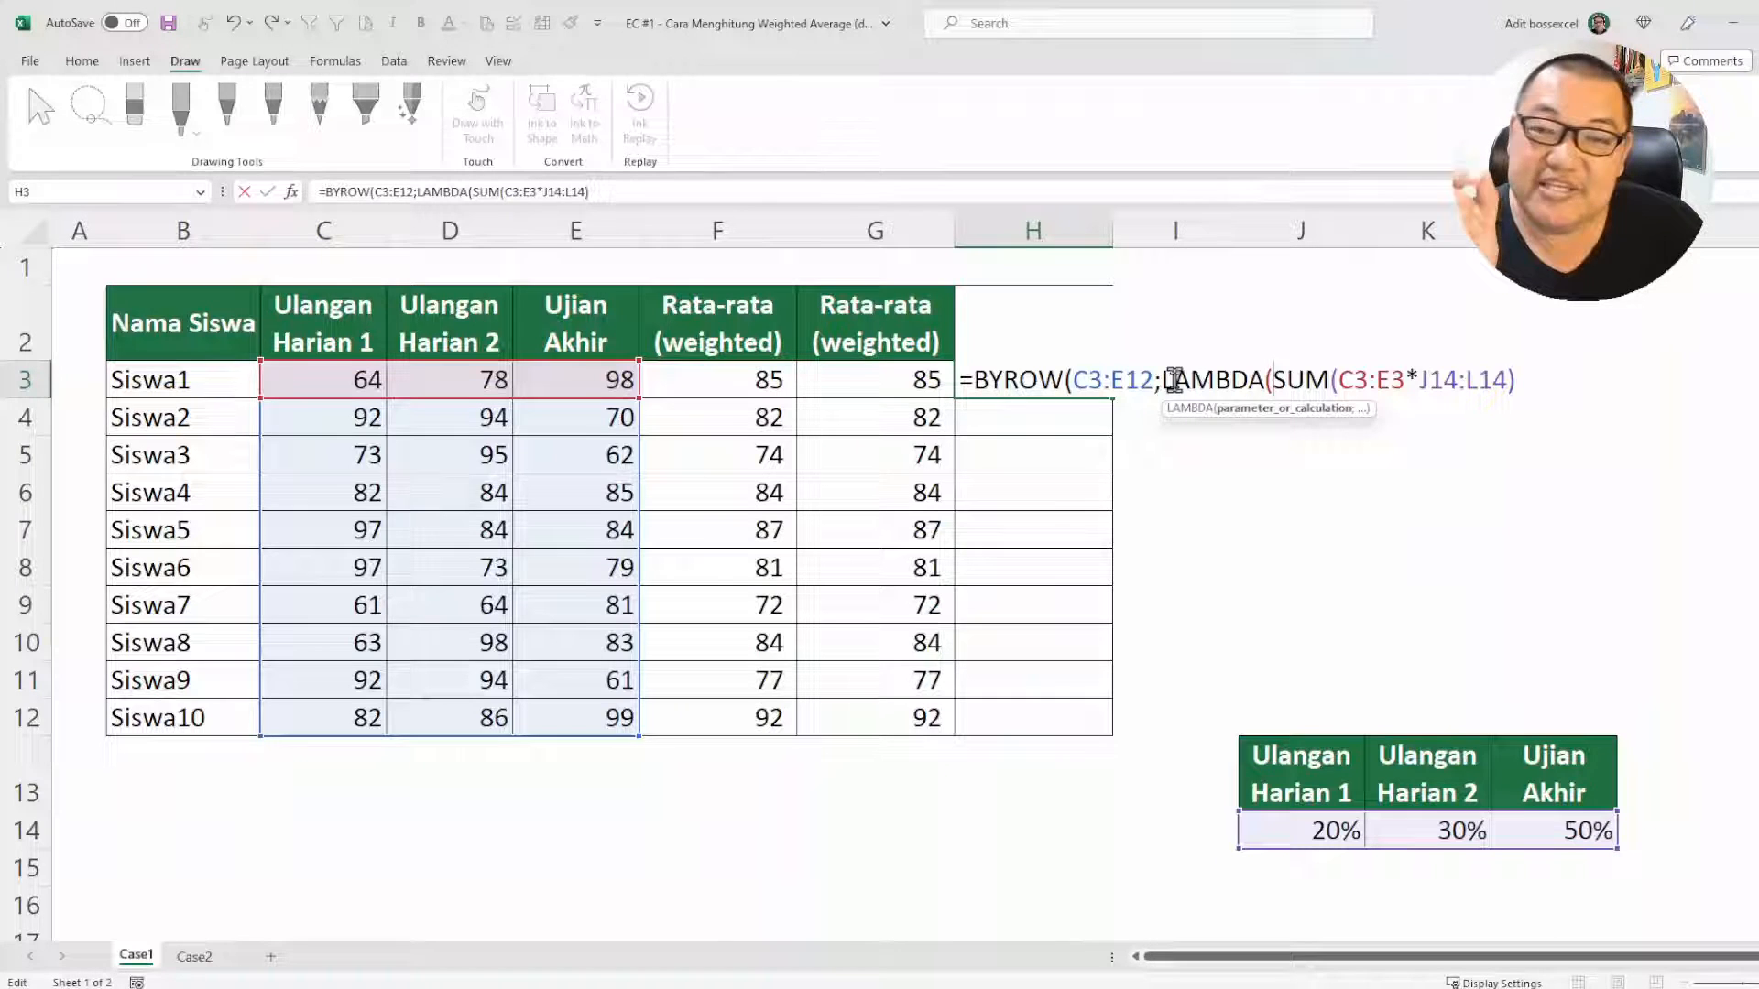
pyautogui.write('x')
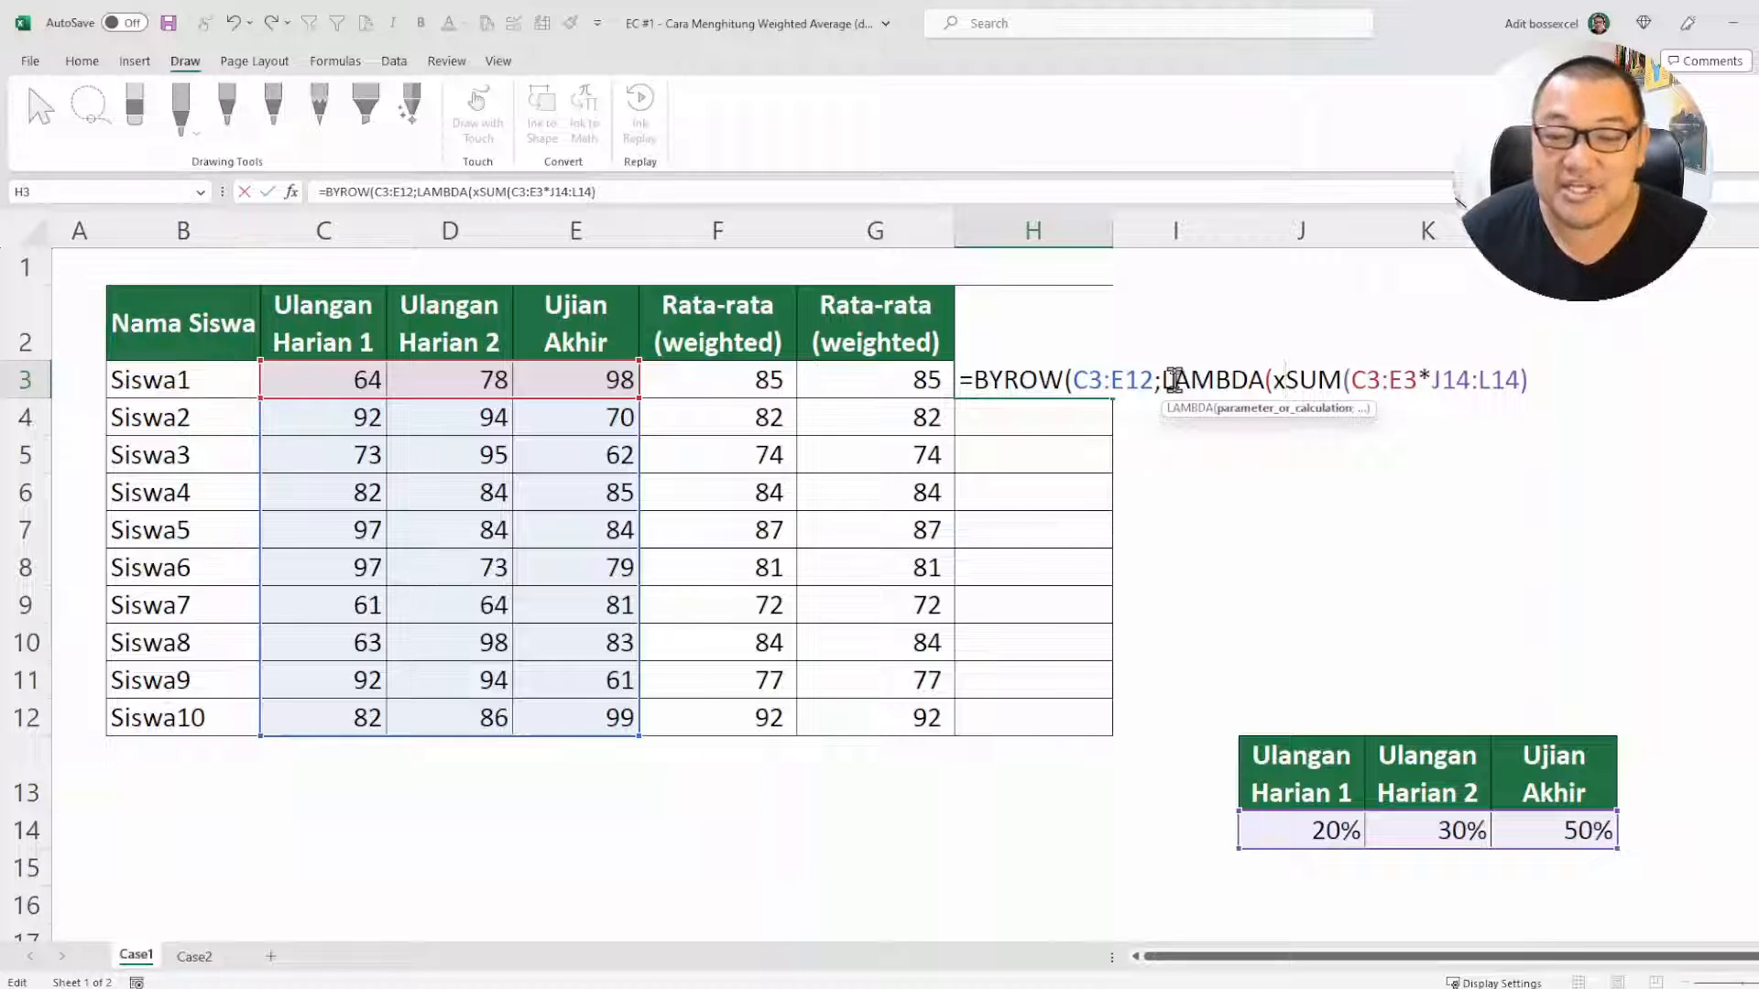
pyautogui.write(';')
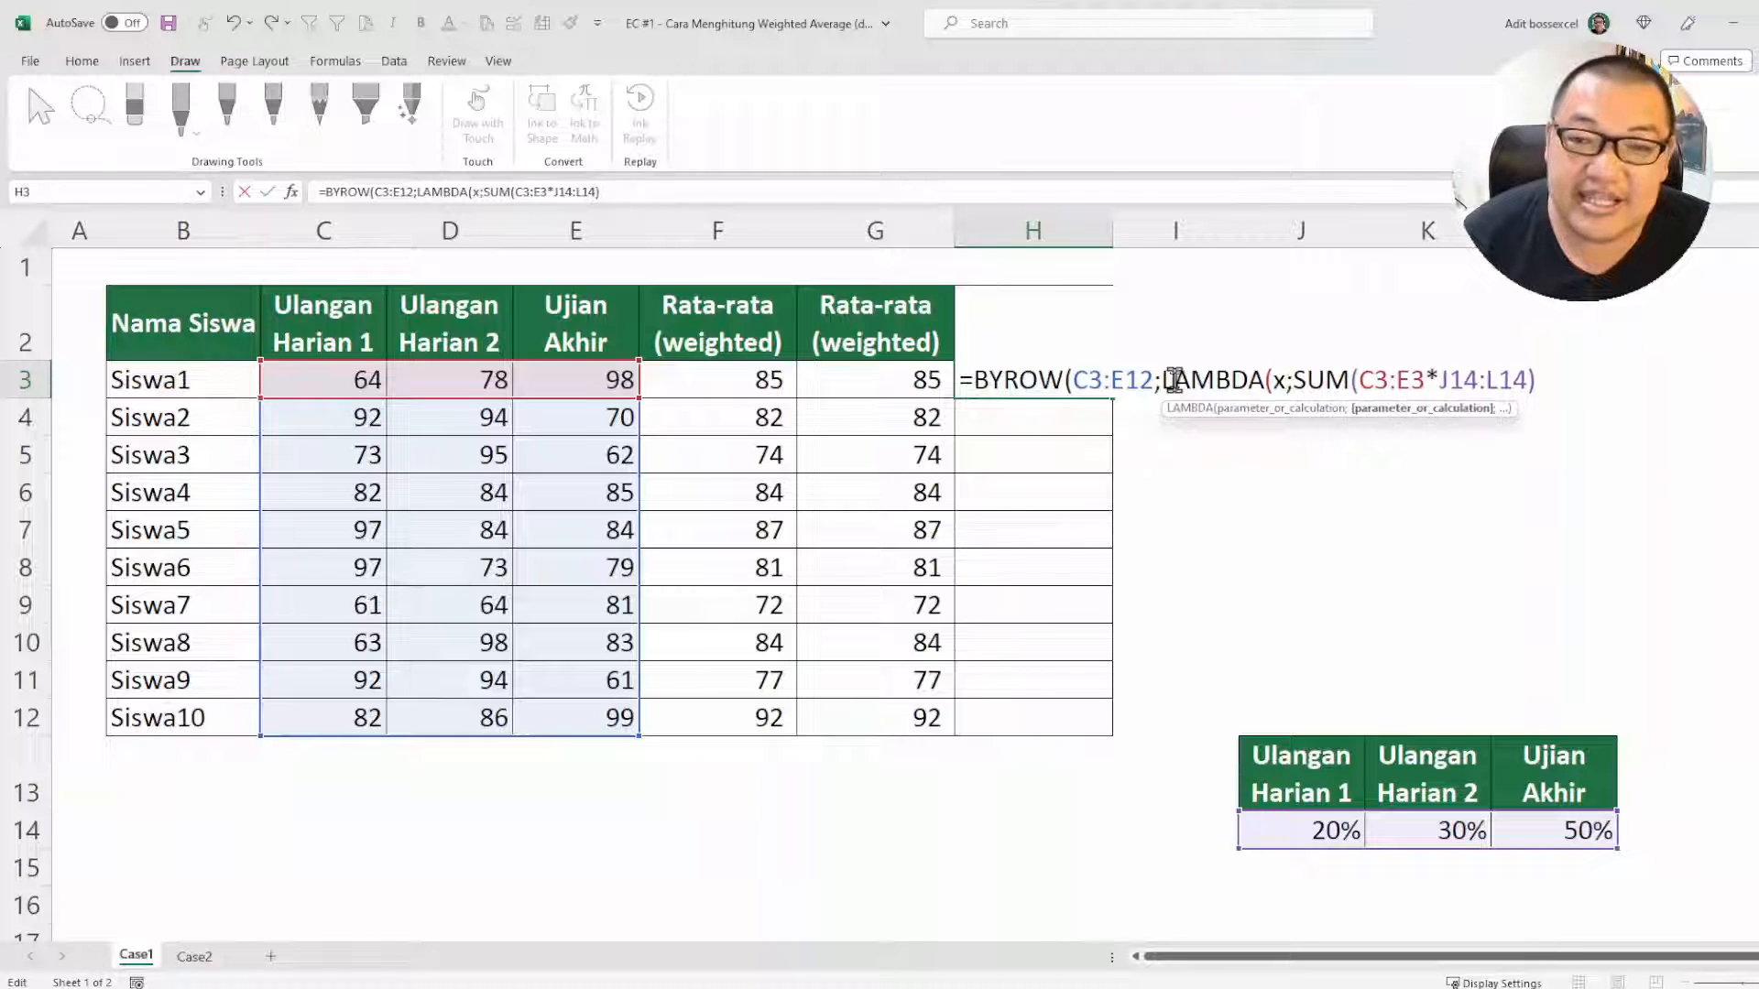
# Replace C3:E3 with the parameter x inside SUM and complete the H3 formula as =BYROW(C3:E12;LAMBDA(x;SUM(x*J14:L14)))
pyautogui.doubleClick(1279, 380)
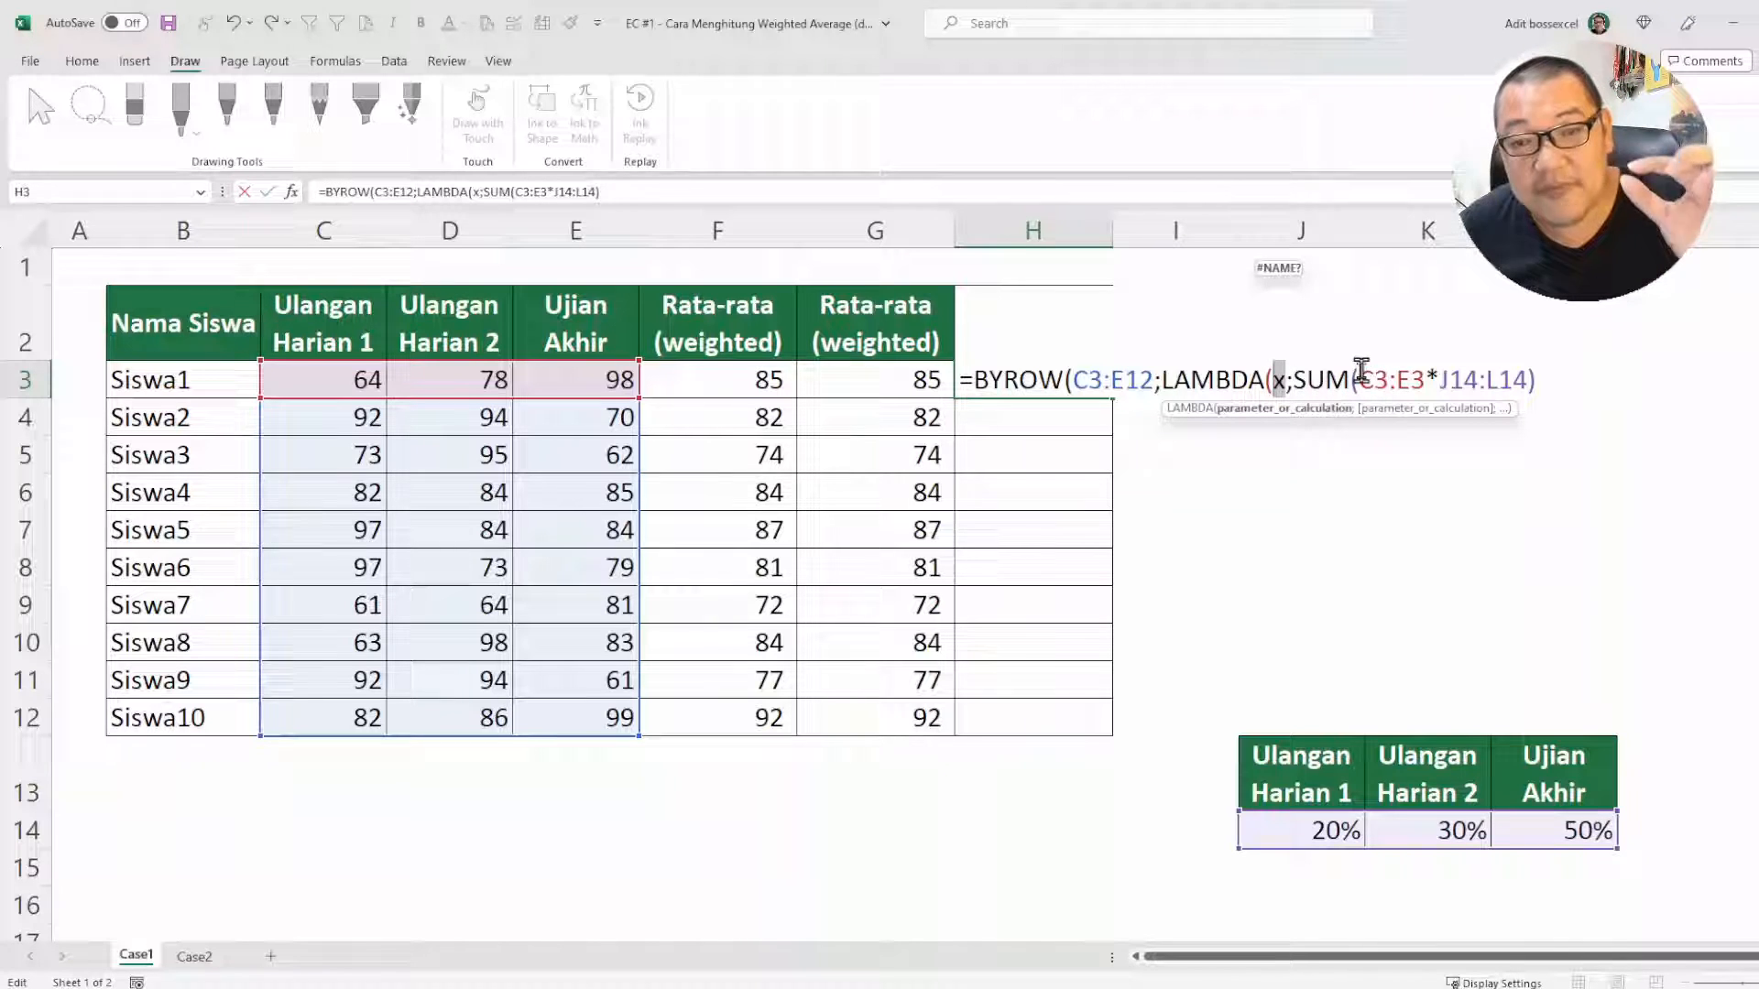
pyautogui.moveTo(1358, 380); pyautogui.dragTo(1424, 380)
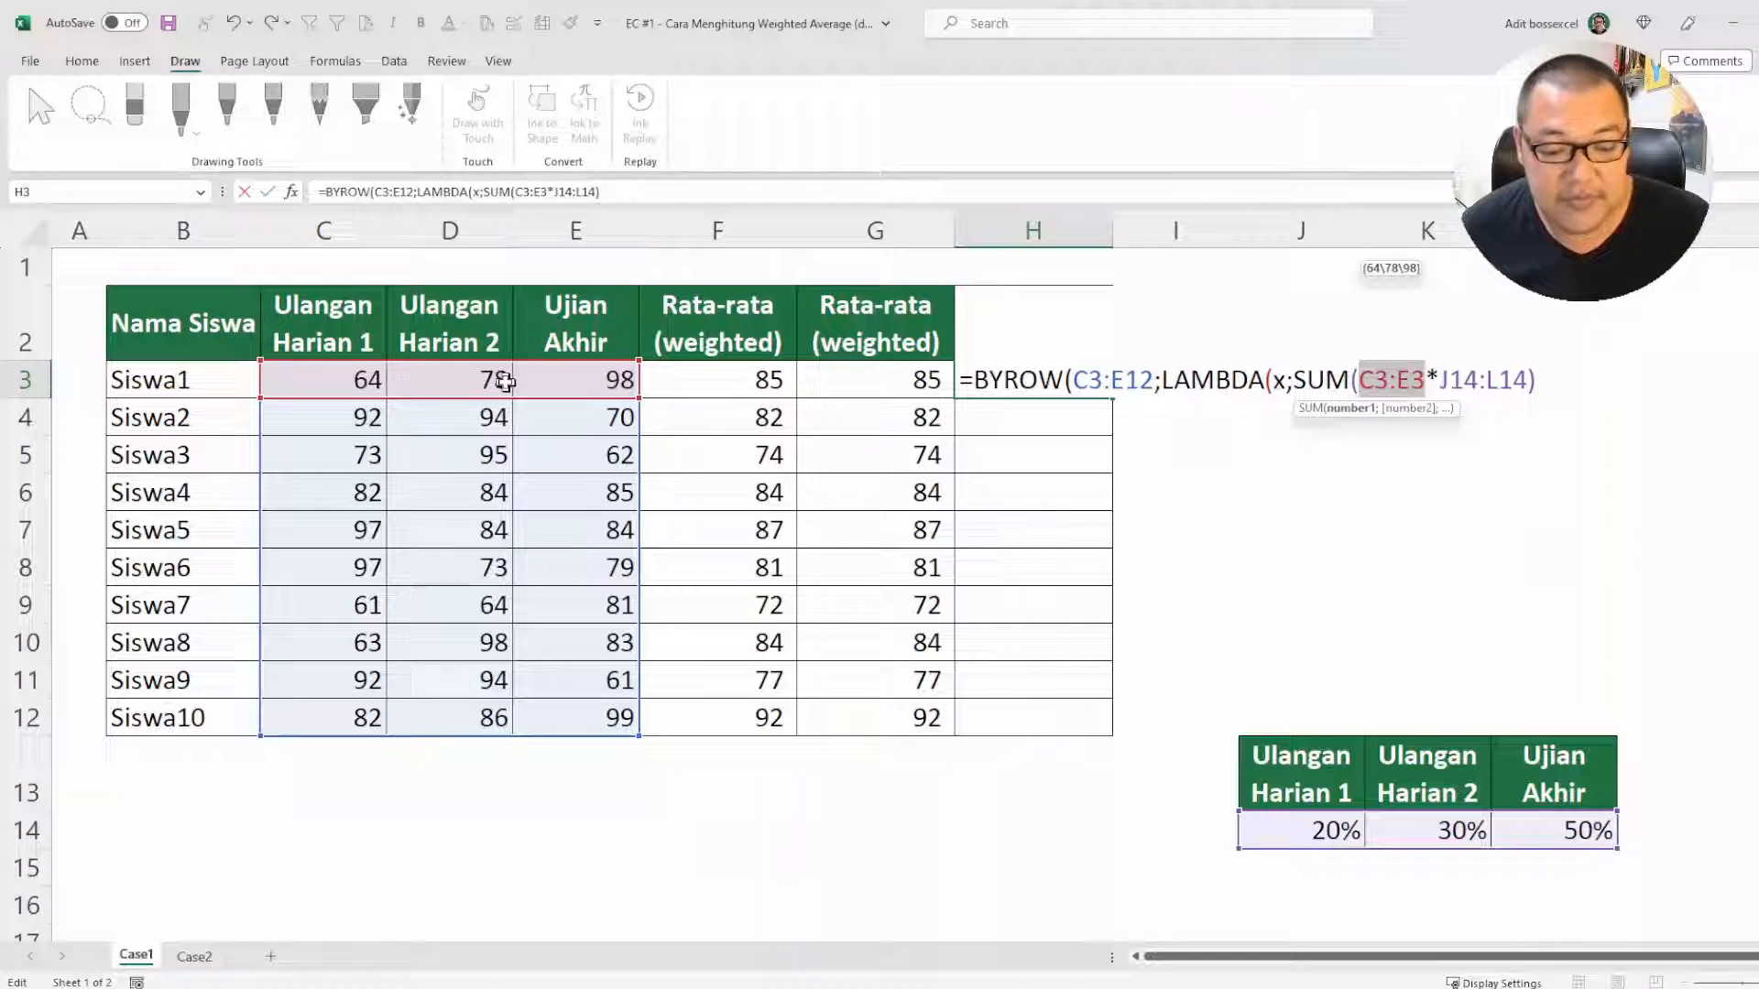
pyautogui.write('x')
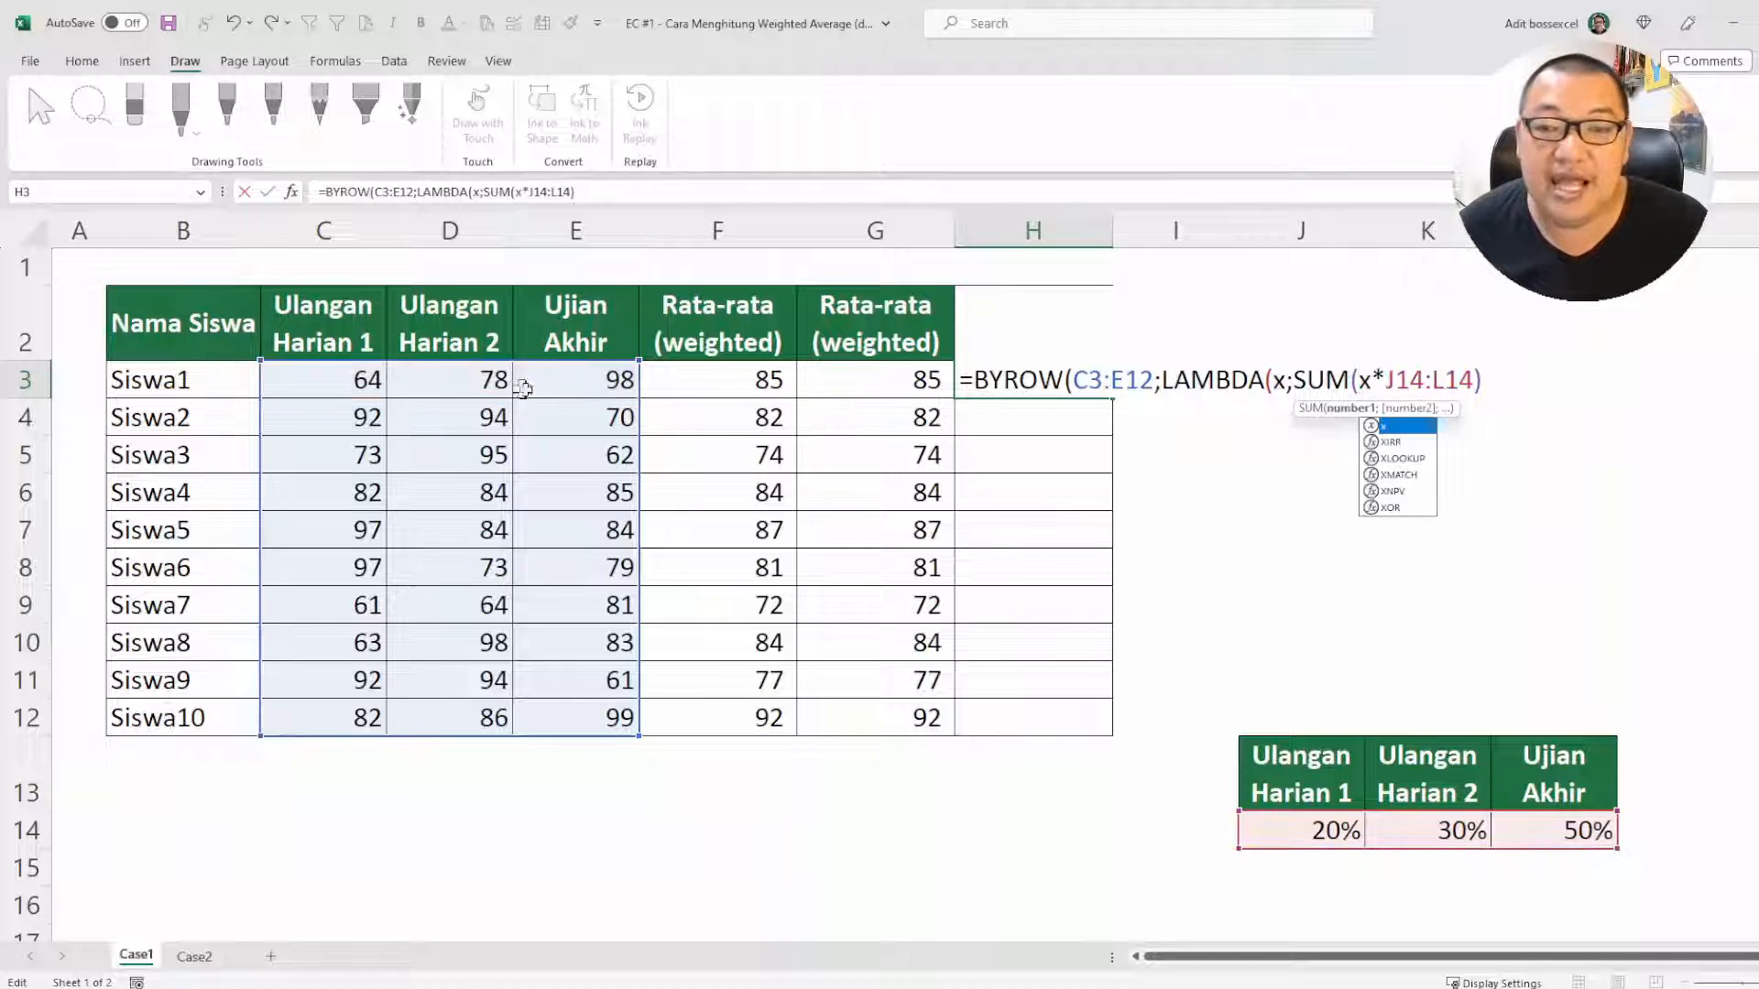
pyautogui.doubleClick(1362, 380)
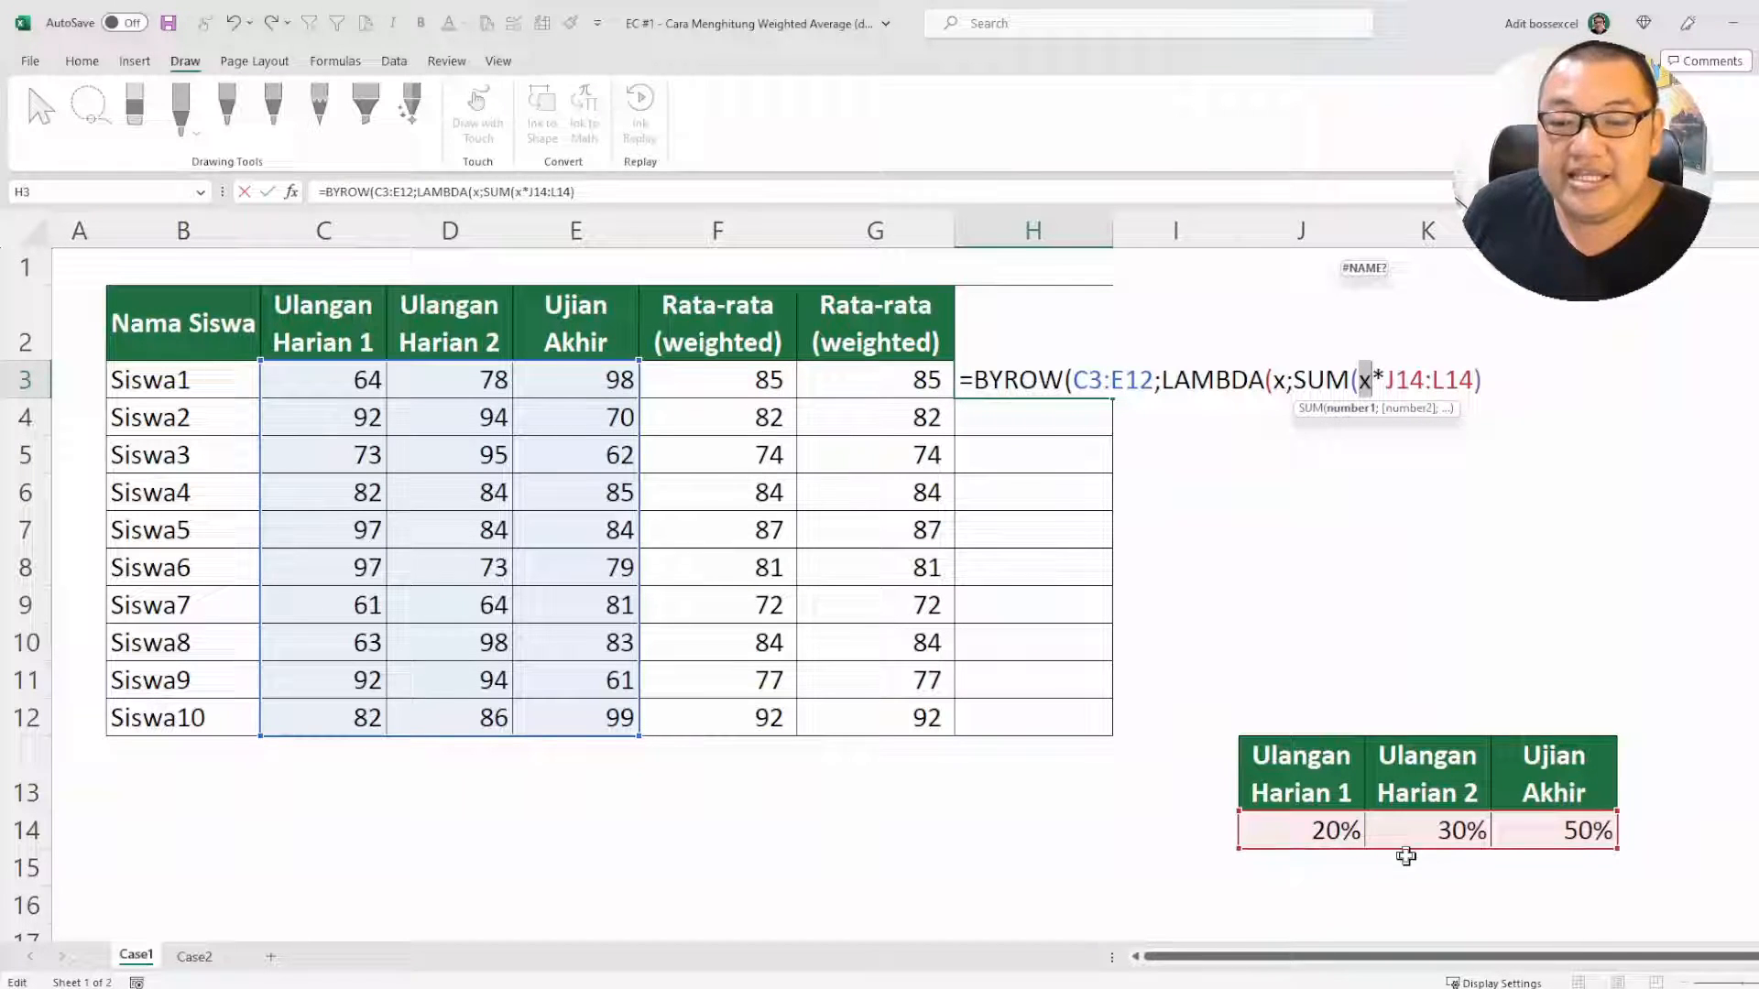
pyautogui.click(1486, 380)
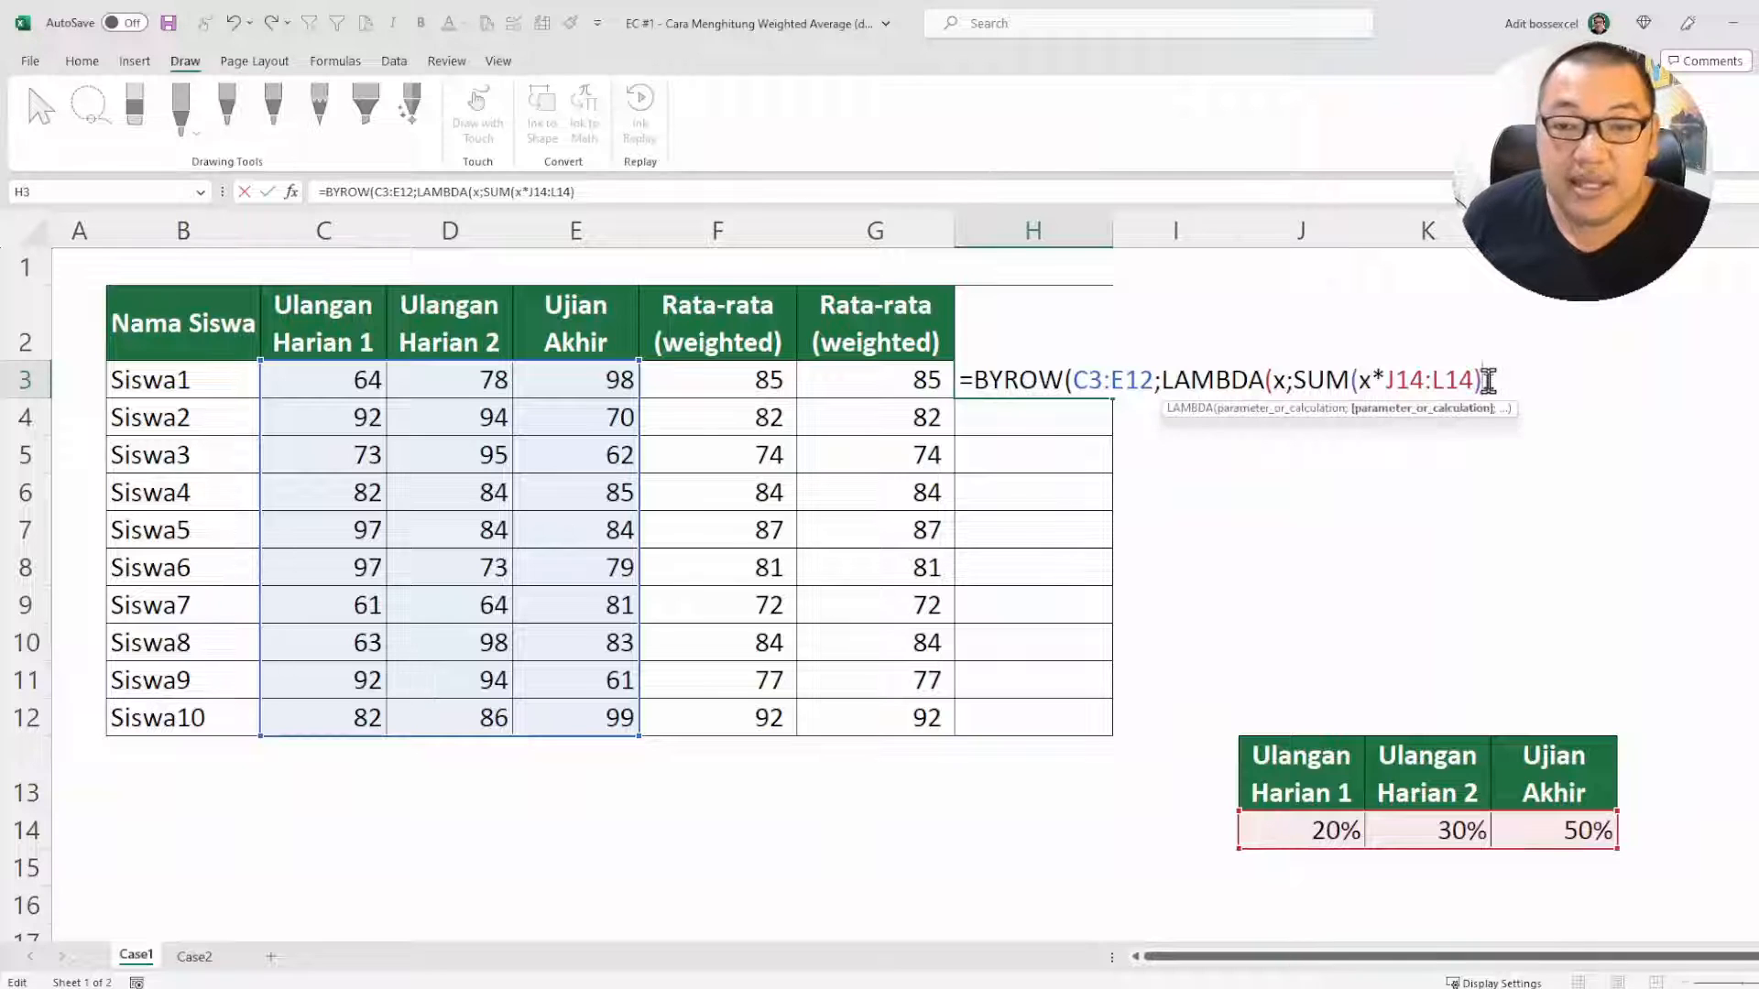
pyautogui.write('))')
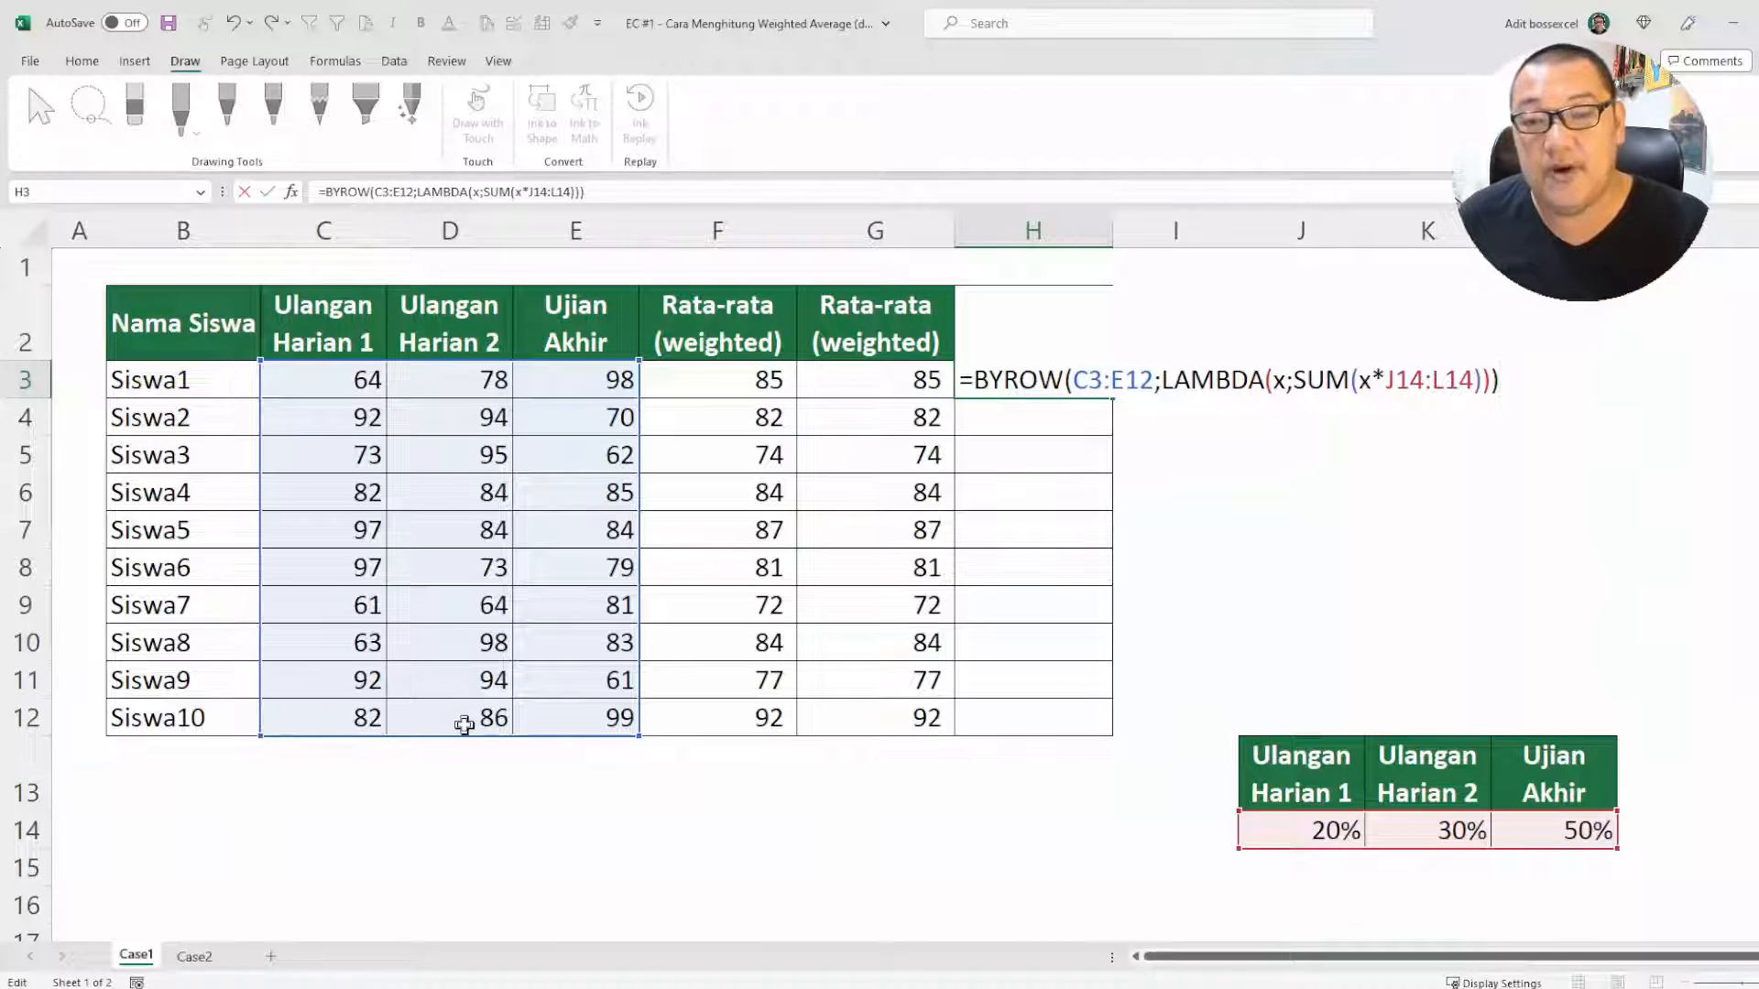
pyautogui.press('Return')
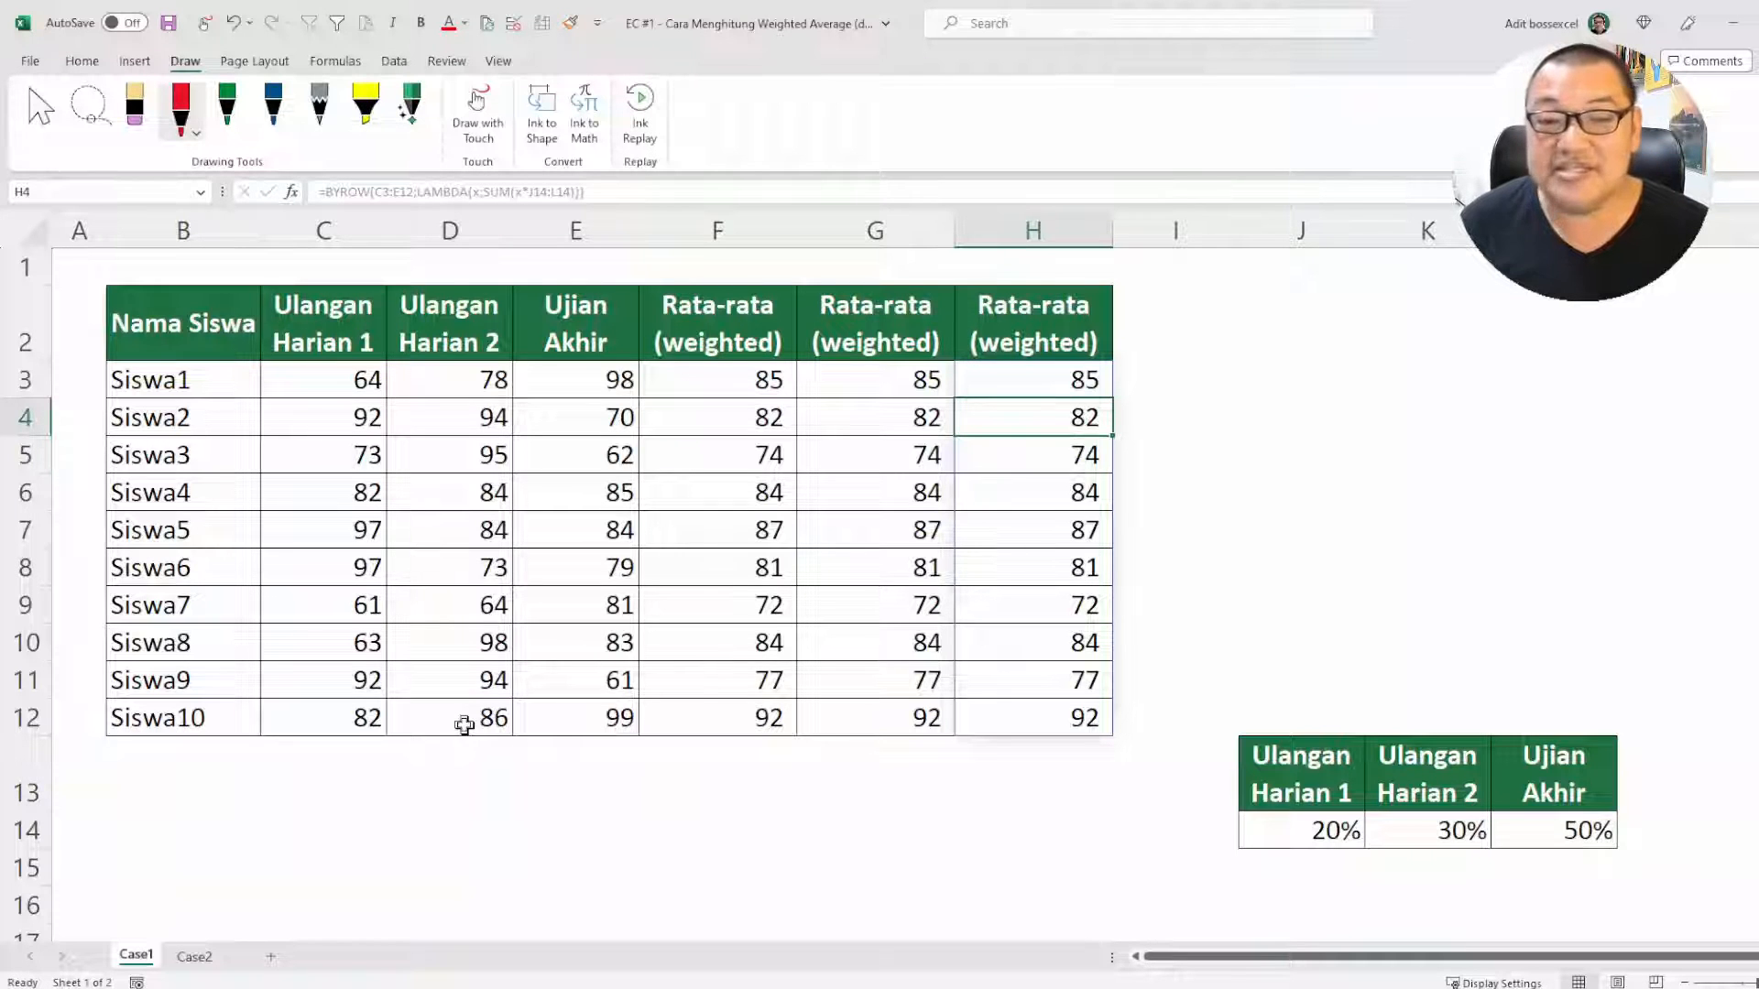
# Review the finished BYROW formula in H3, highlighting its function names, and leave it without edits
pyautogui.click(1025, 388)
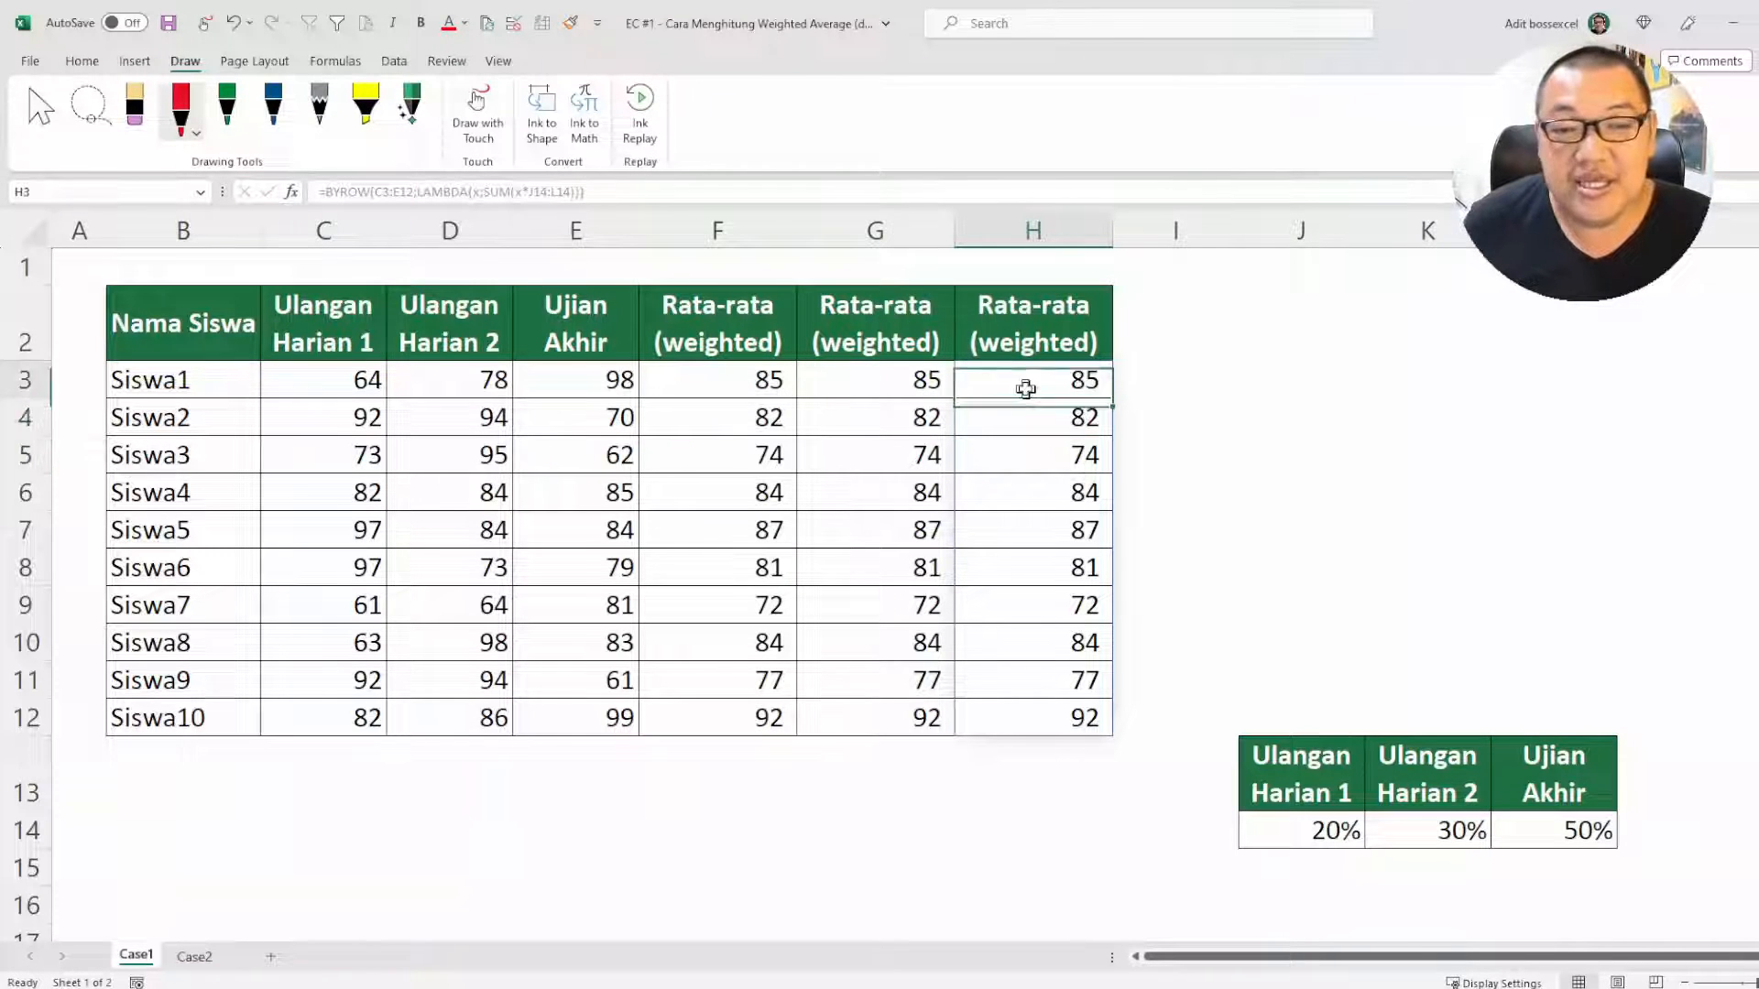
pyautogui.doubleClick(1025, 388)
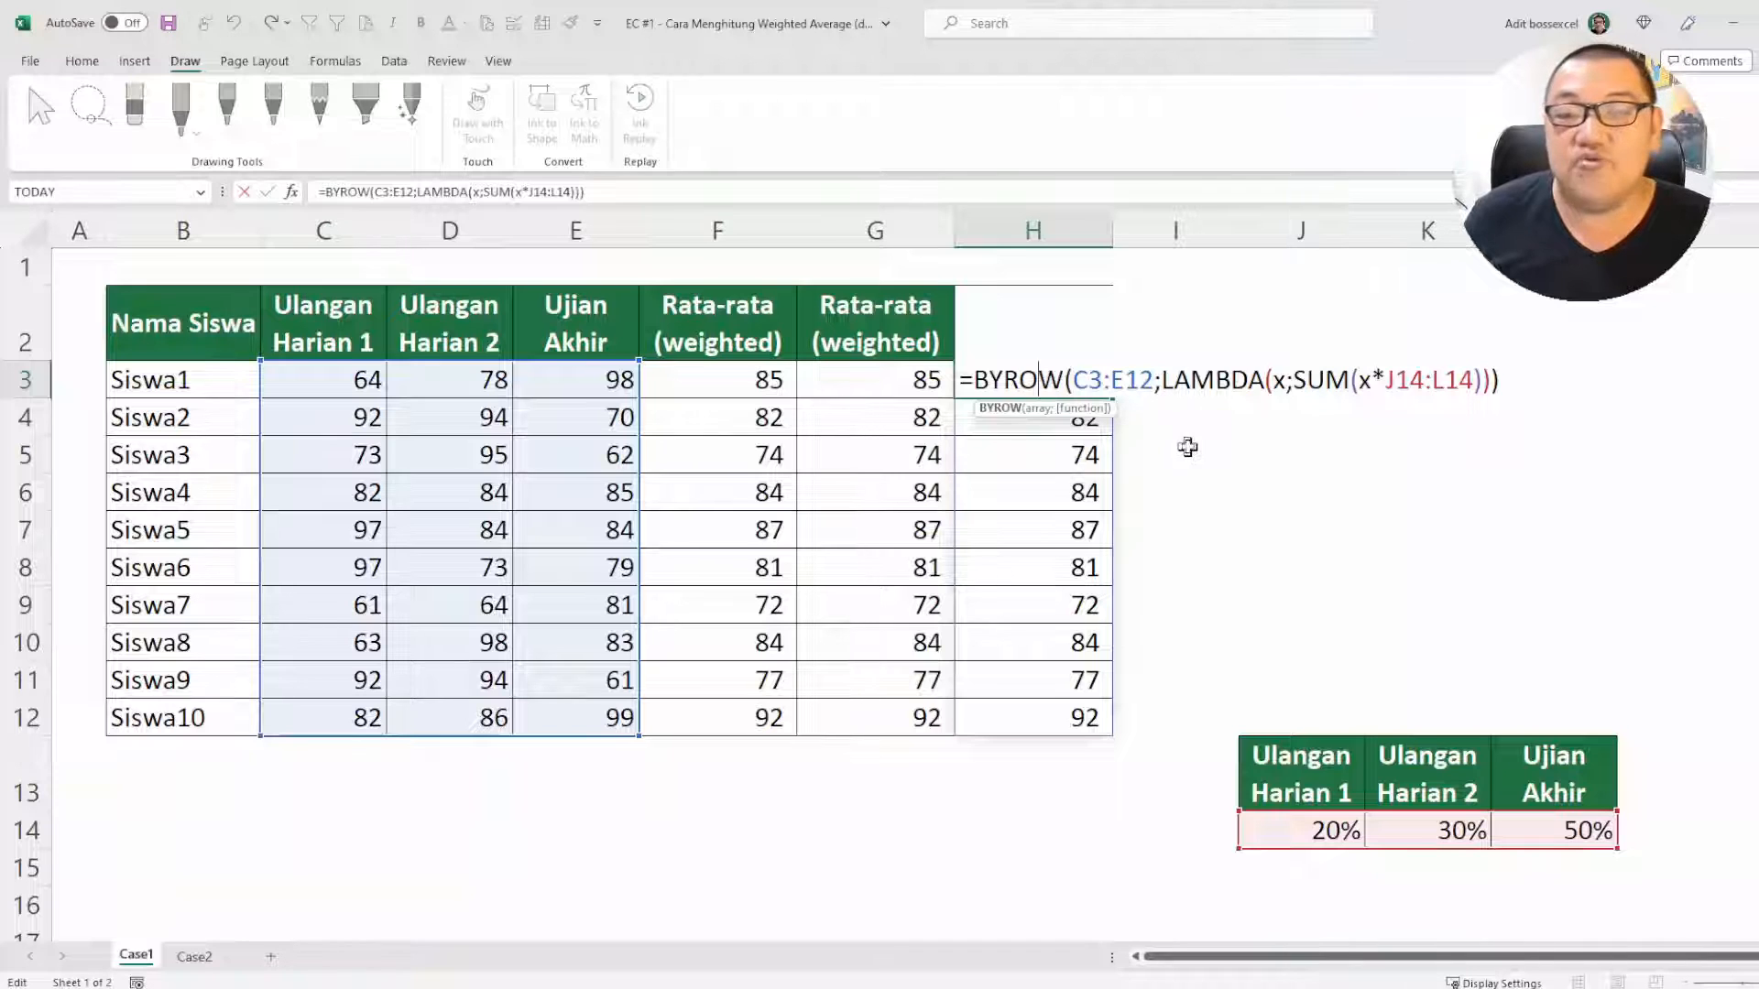
pyautogui.press('Escape')
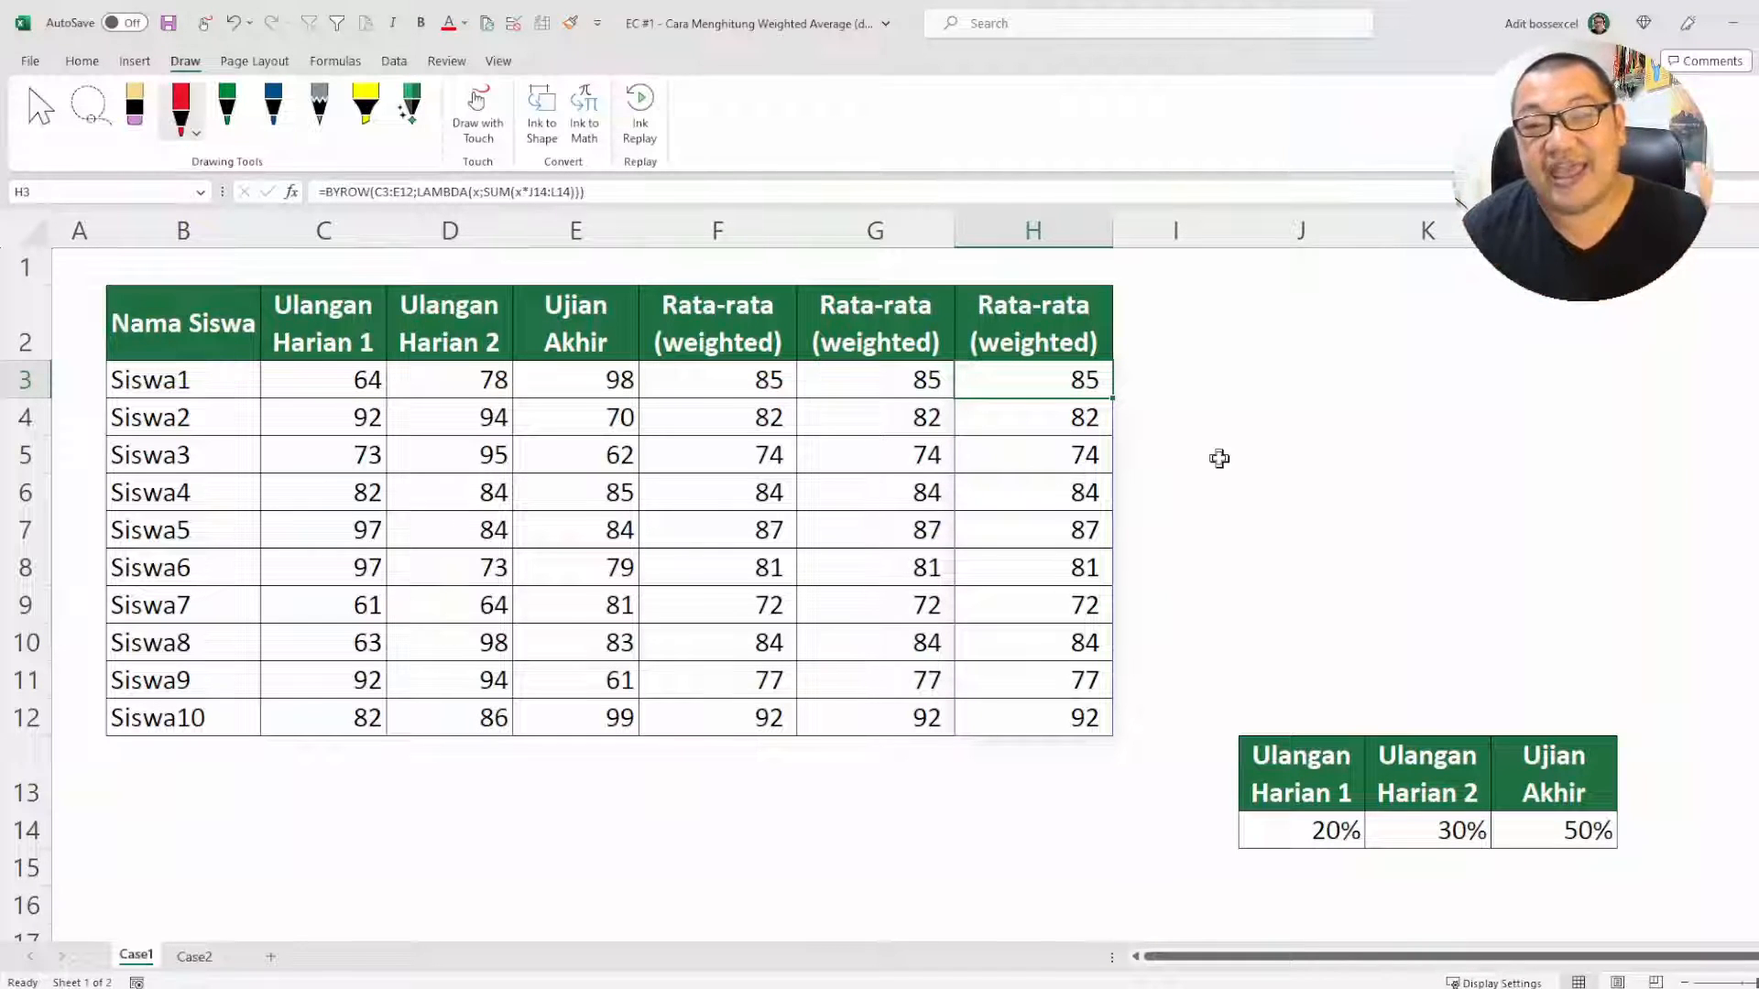
pyautogui.doubleClick(1092, 383)
pyautogui.moveTo(1162, 383); pyautogui.dragTo(1215, 385)
pyautogui.moveTo(1064, 381); pyautogui.dragTo(972, 379)
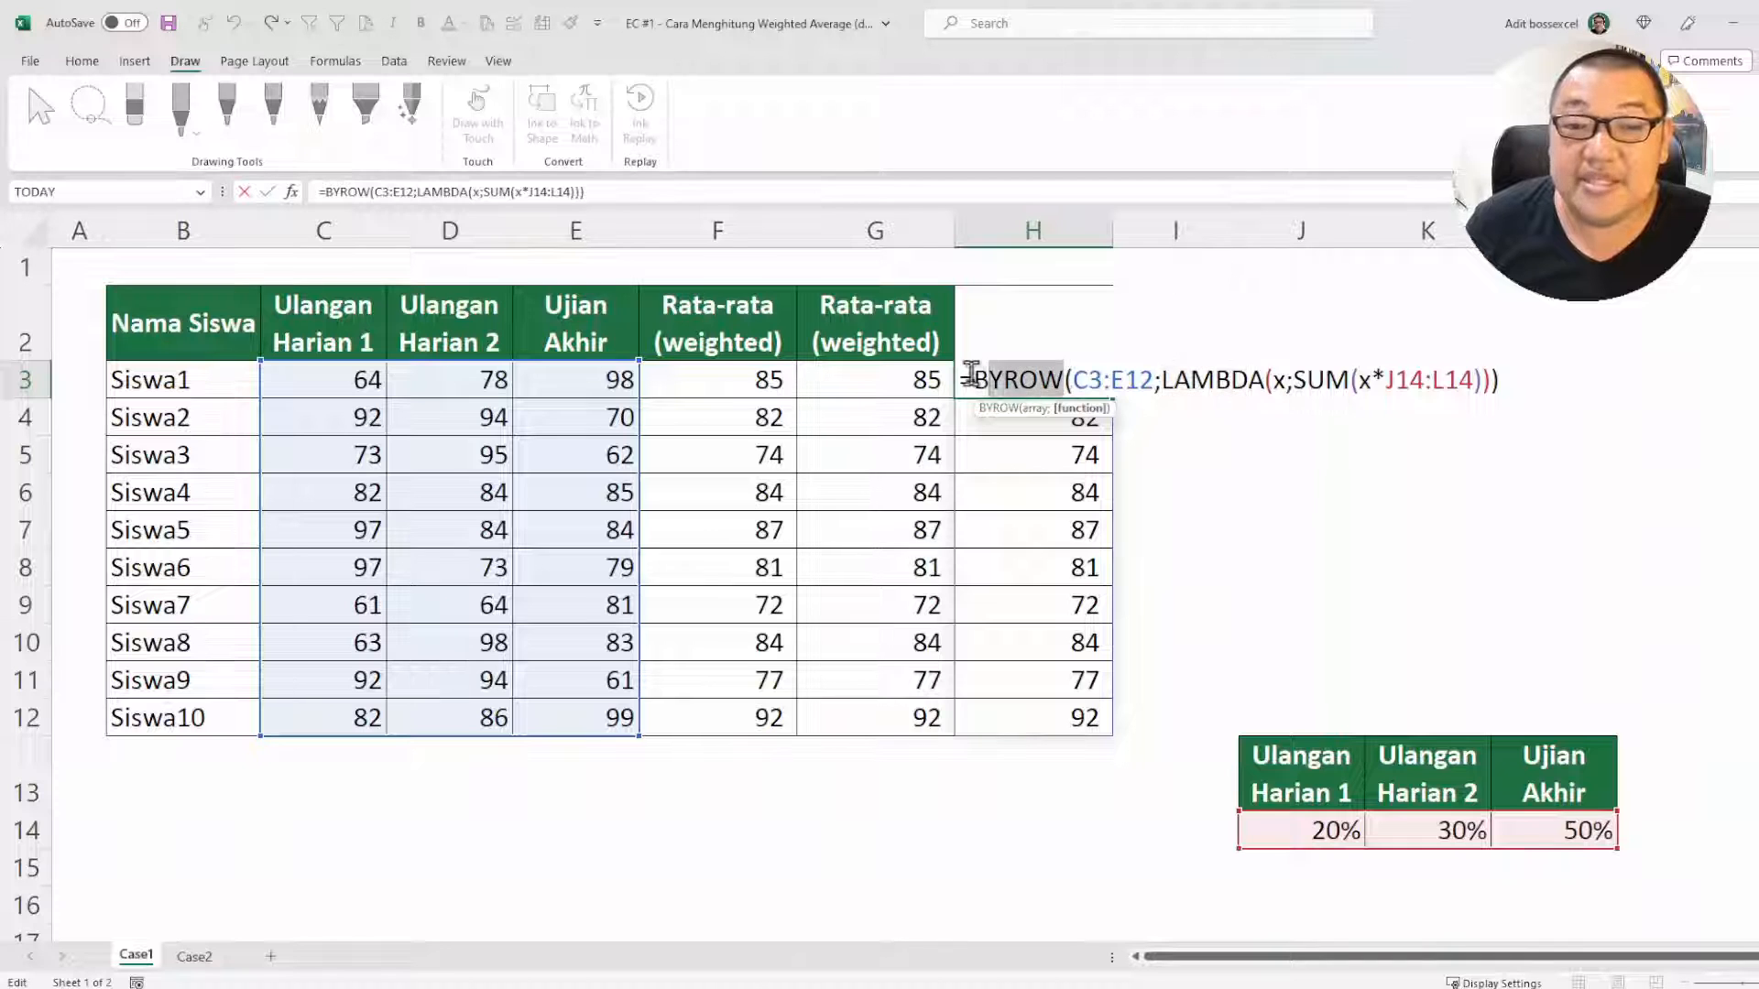
pyautogui.press('Escape')
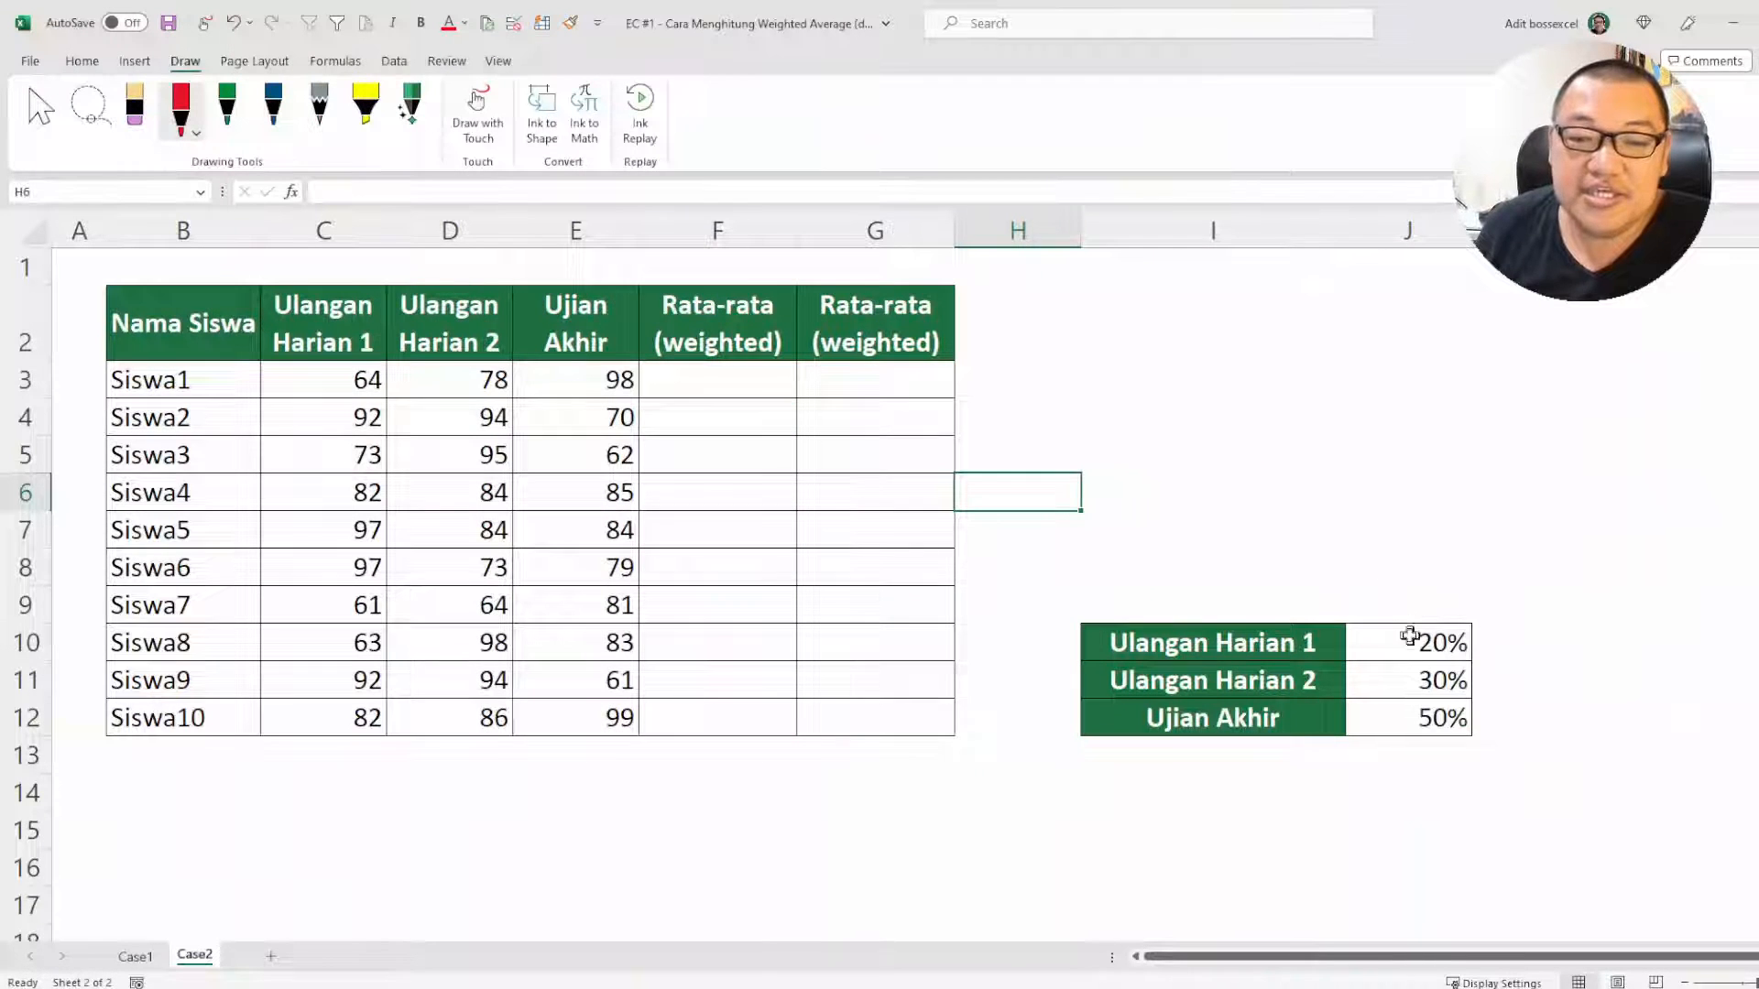
# On the Case2 sheet, enter =SUMPRODUCT(C3:E3;J10:J12) in F3 to combine Siswa1's scores with the vertical weights
pyautogui.moveTo(1409, 635); pyautogui.dragTo(1402, 717)
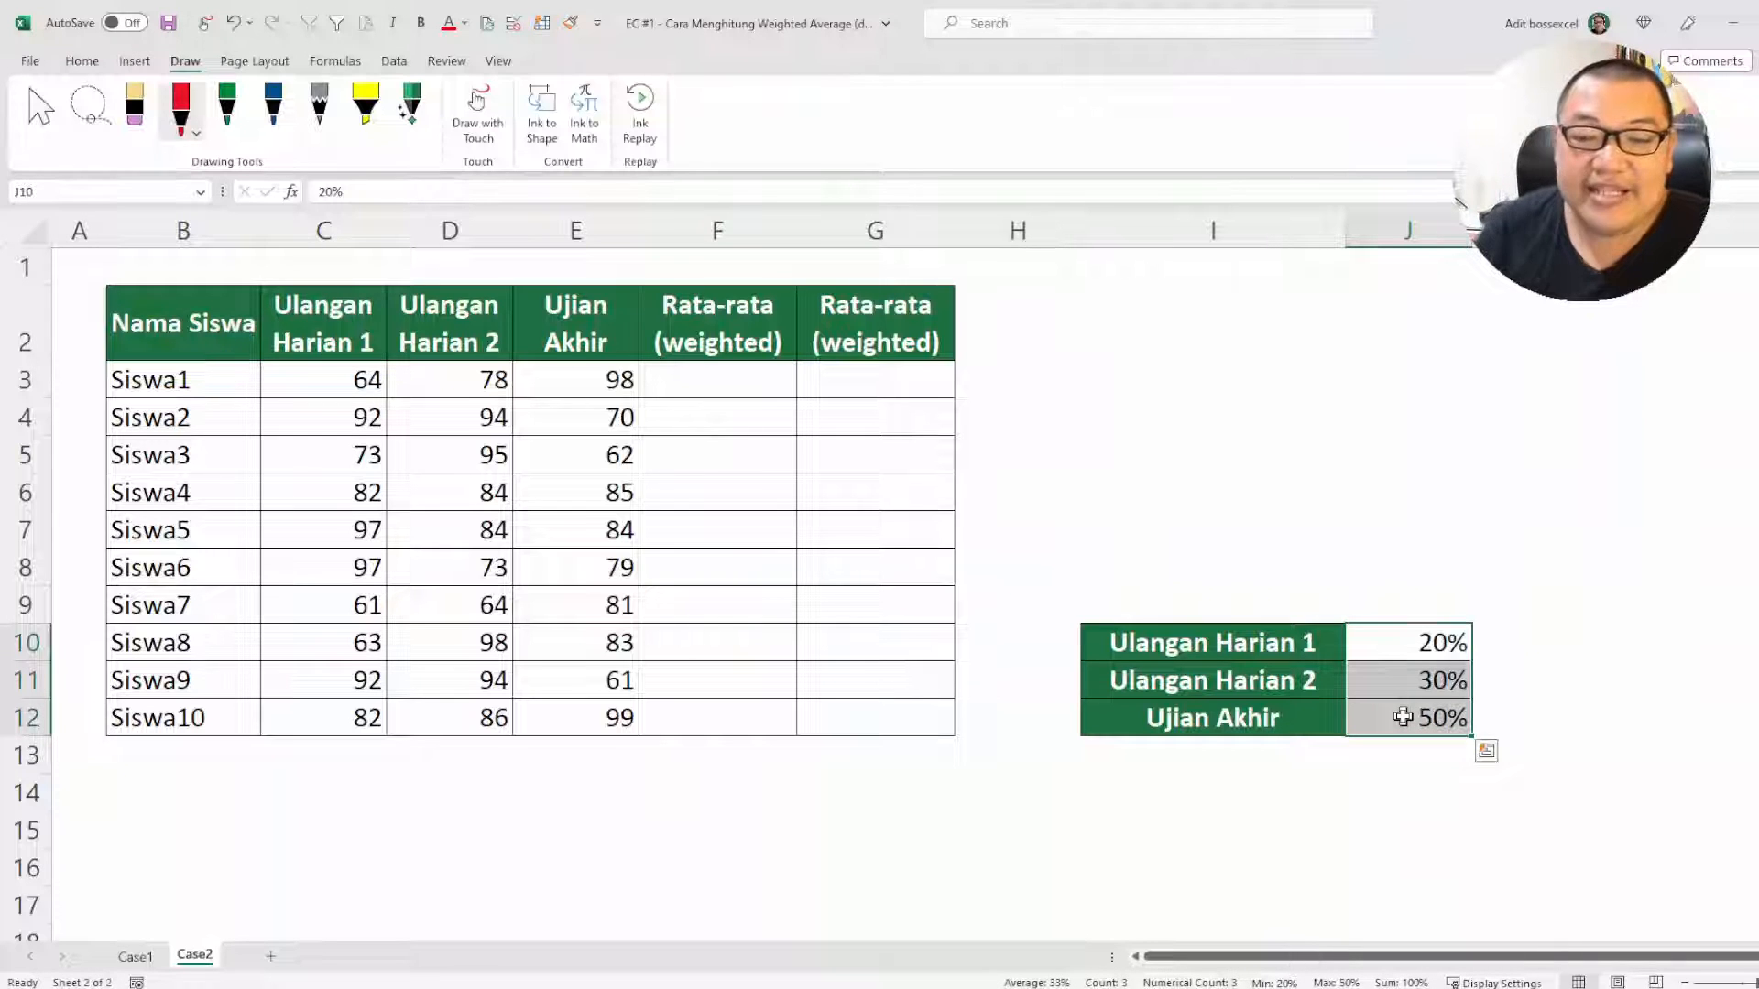
pyautogui.moveTo(1432, 639); pyautogui.dragTo(1441, 719)
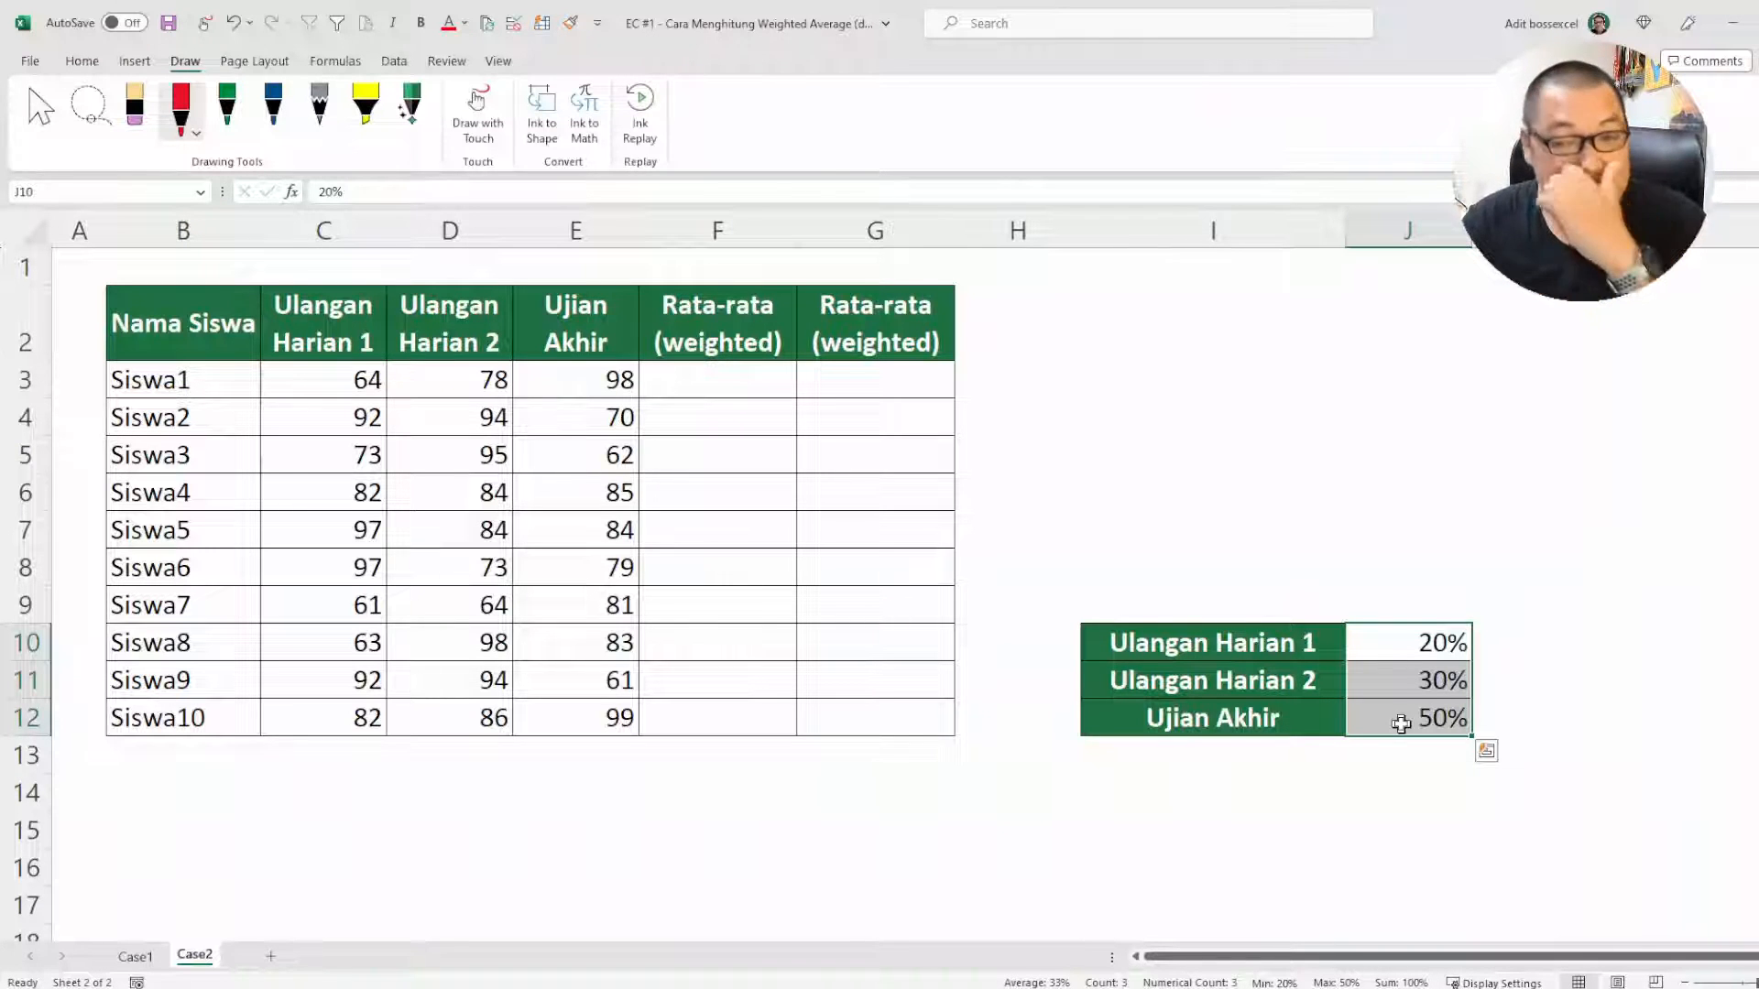
pyautogui.click(742, 367)
pyautogui.write('=su')
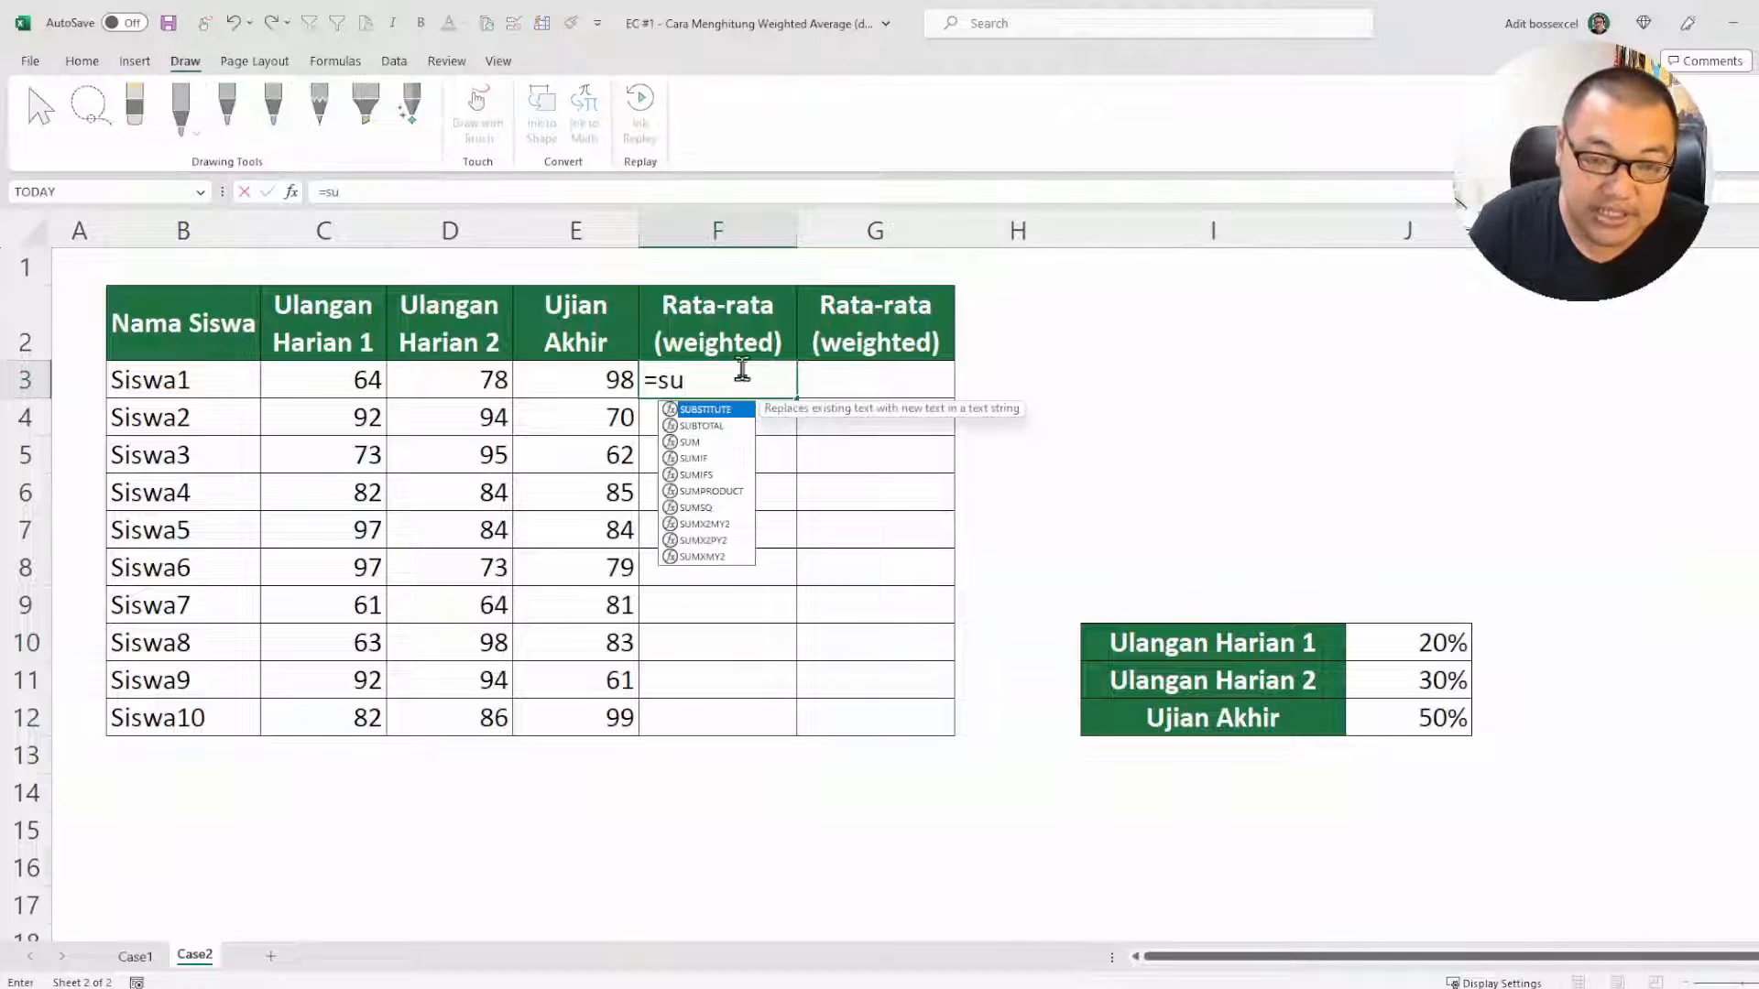
pyautogui.write('mpro')
pyautogui.press('Tab')
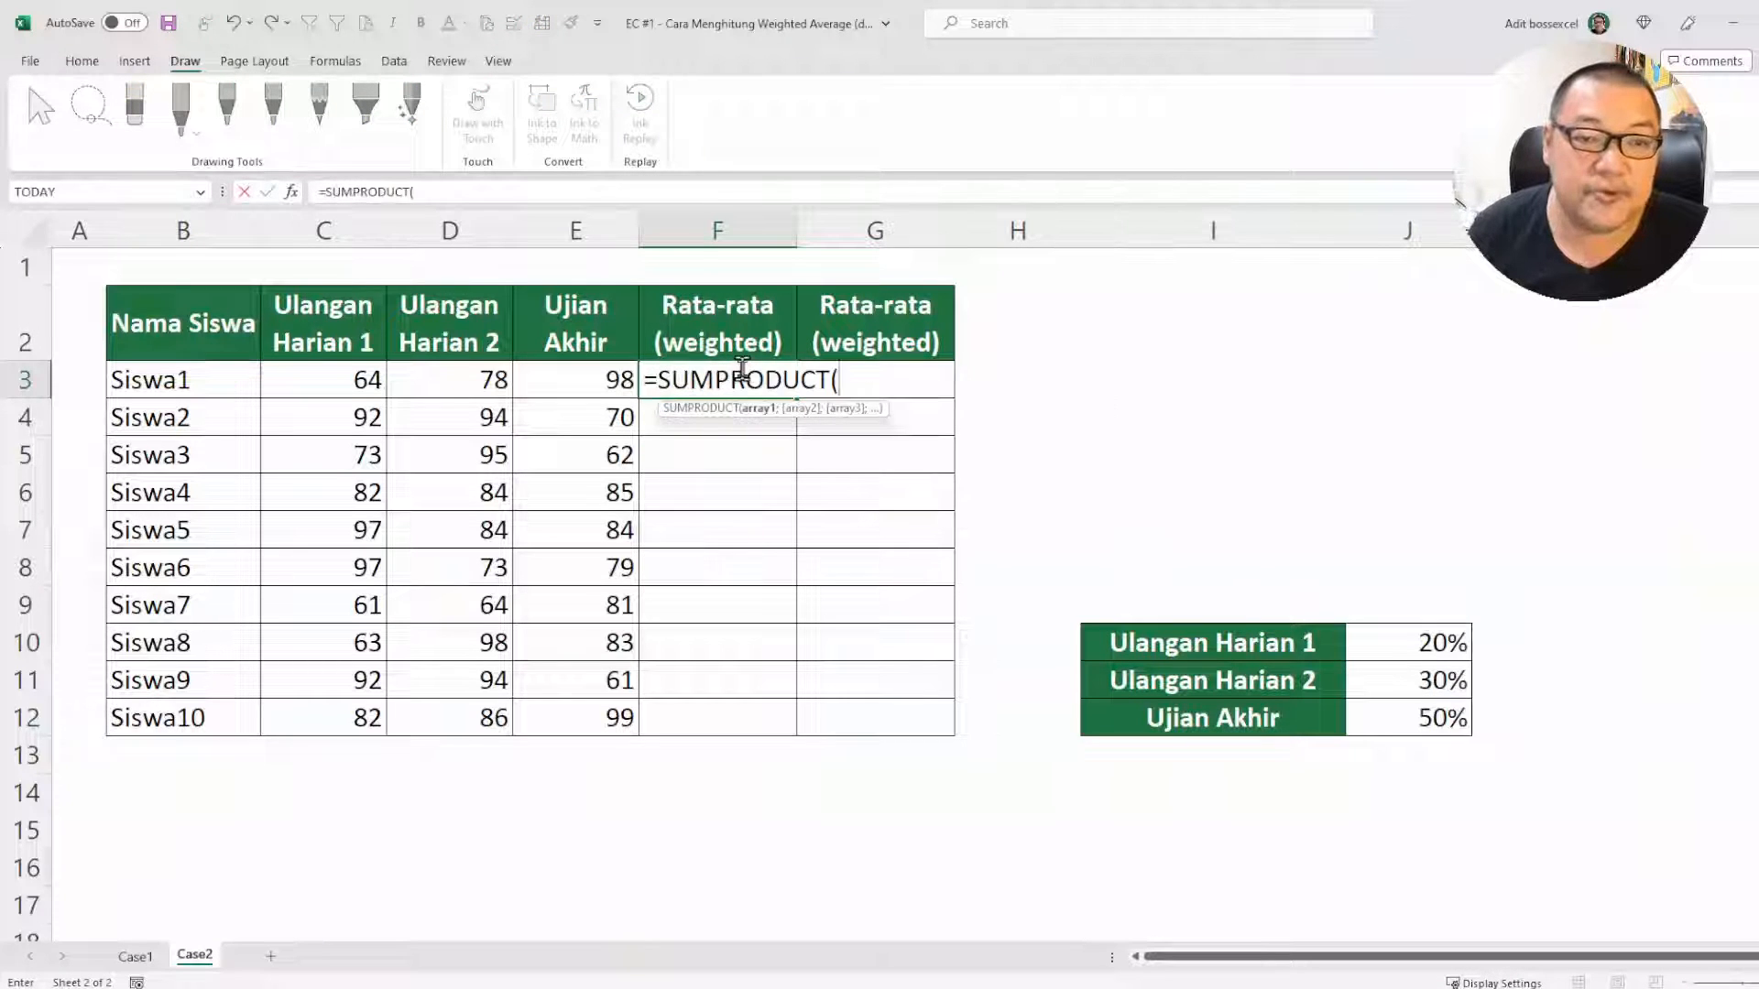
pyautogui.moveTo(376, 379); pyautogui.dragTo(613, 381)
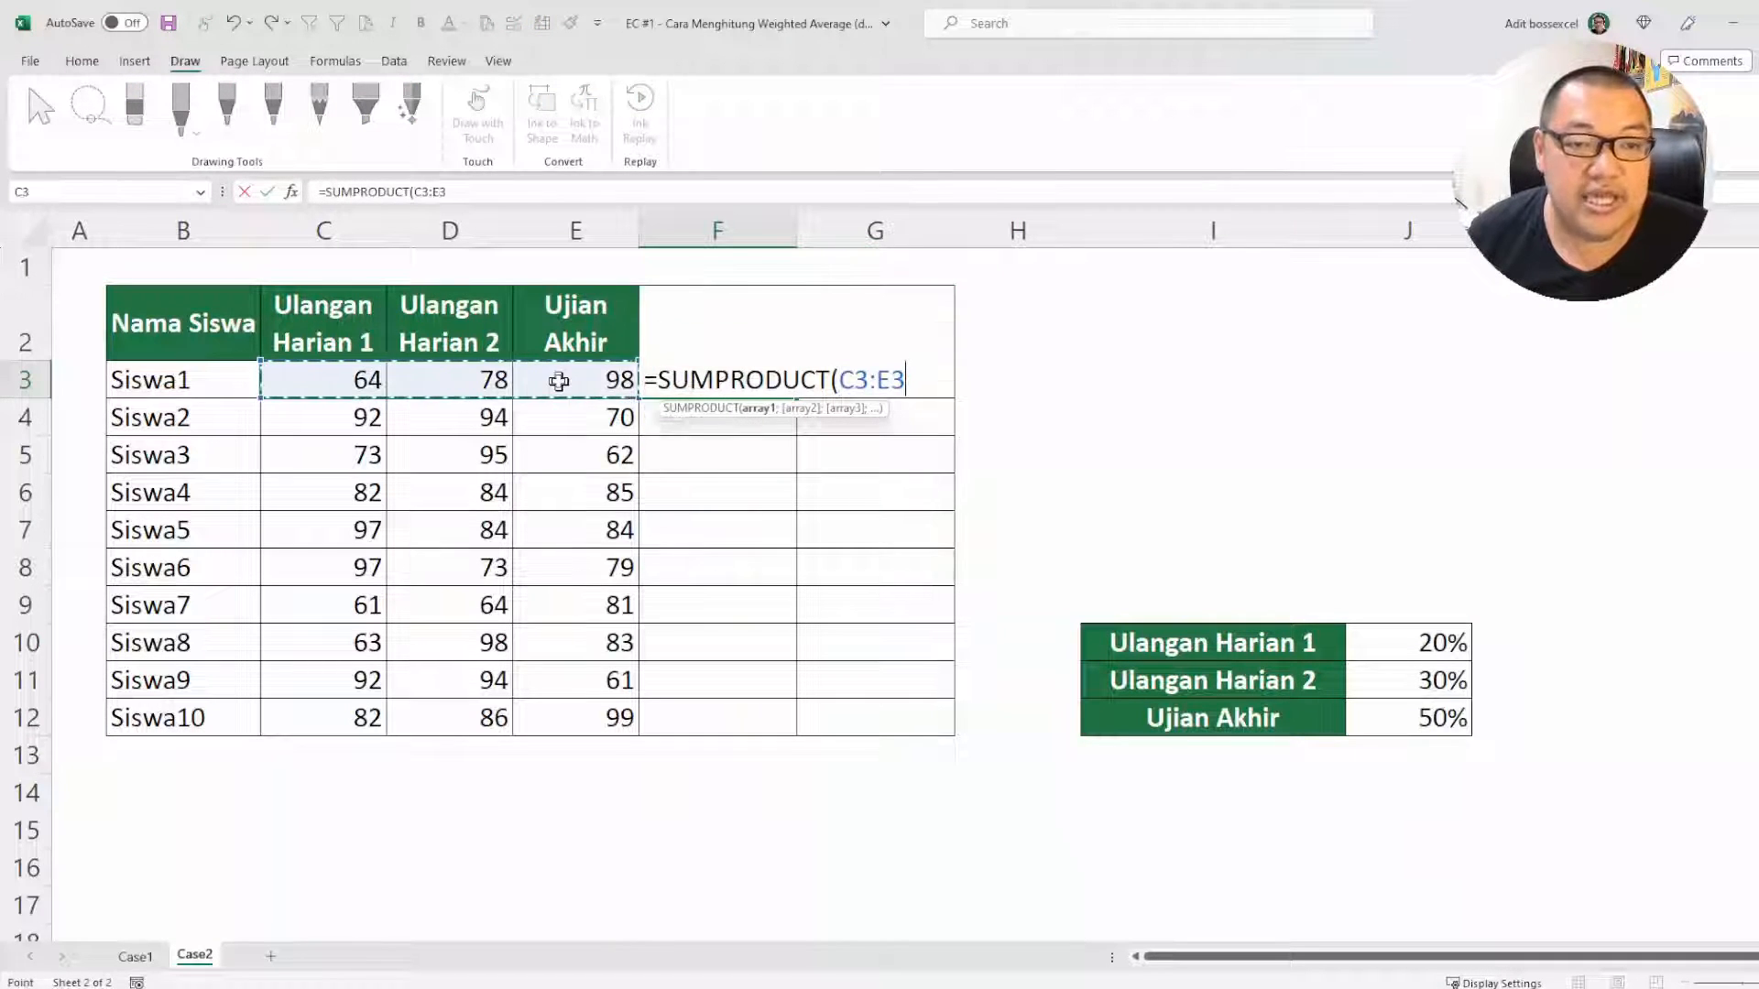
pyautogui.write(';')
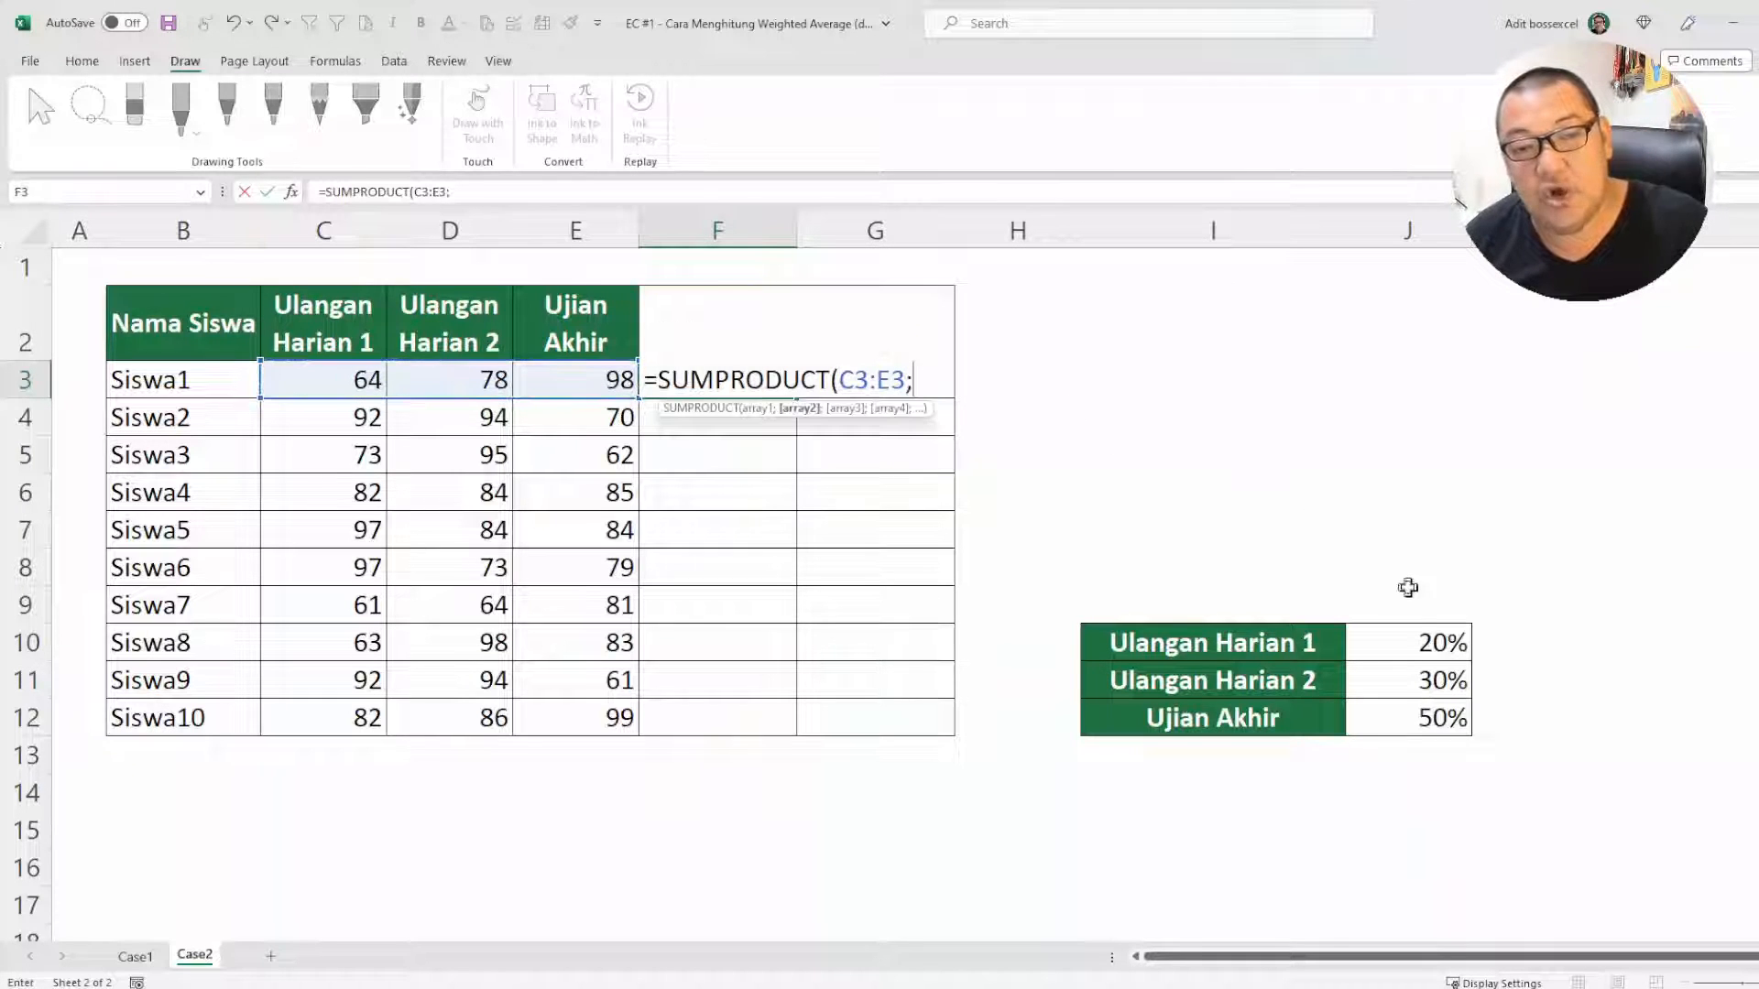
pyautogui.moveTo(1429, 641); pyautogui.dragTo(1432, 717)
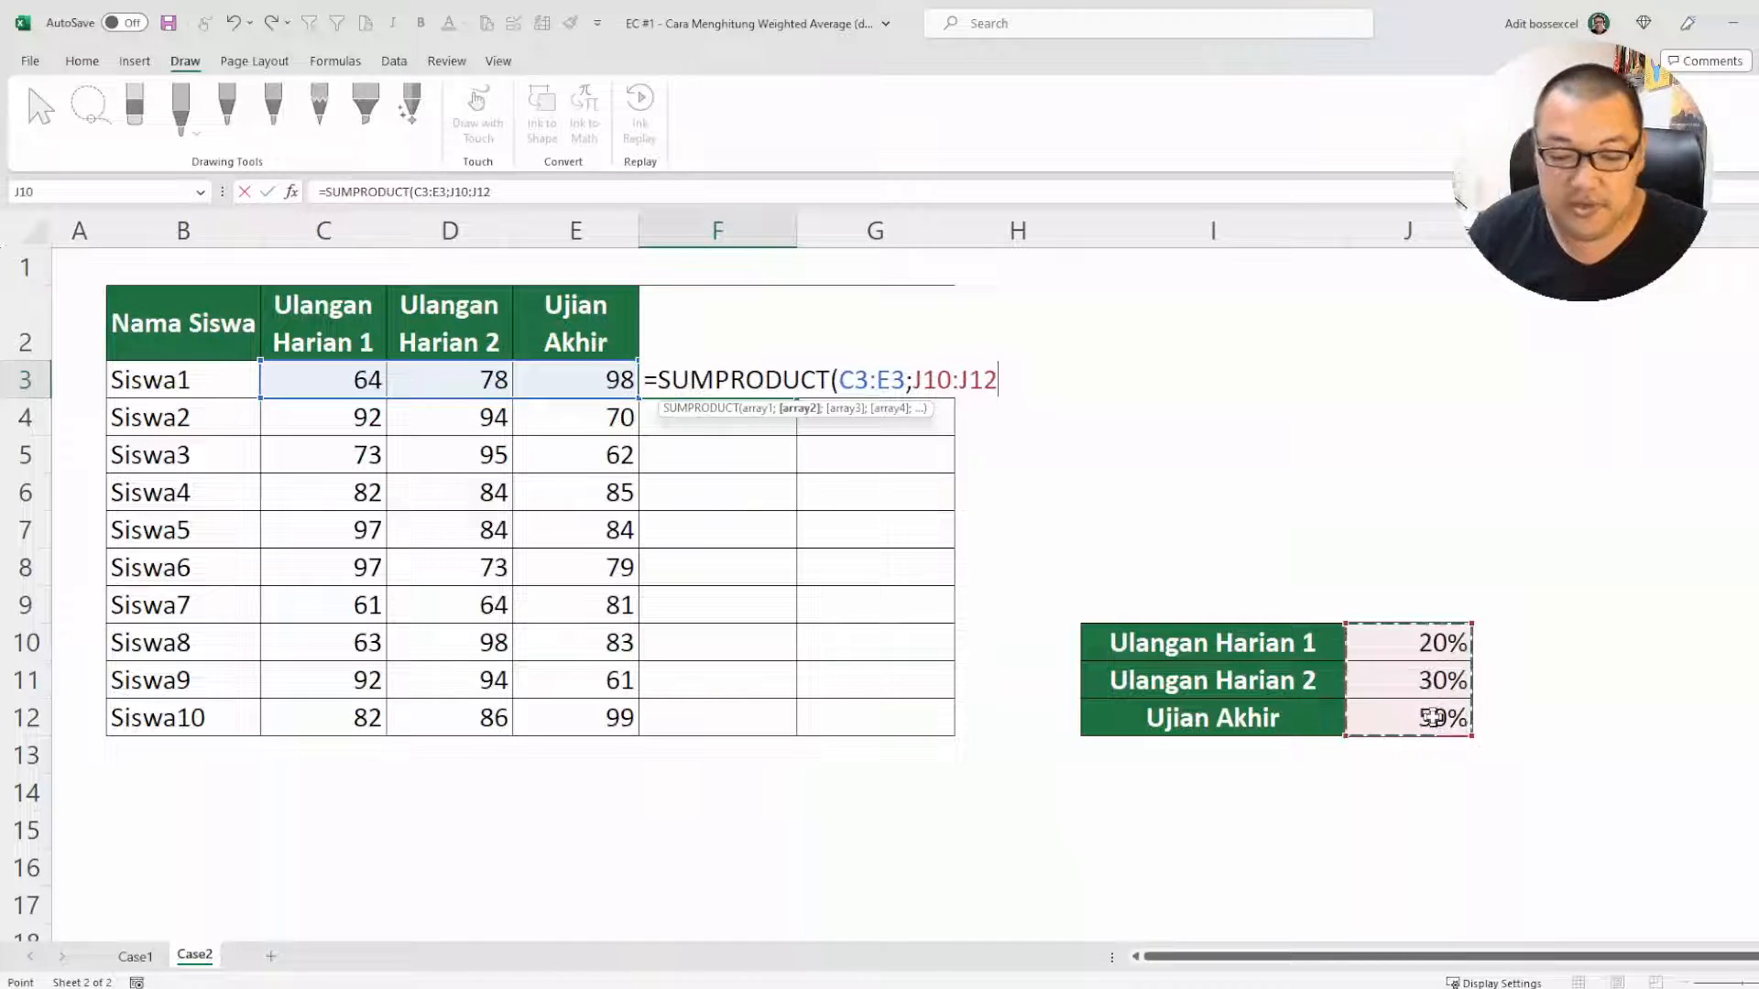
pyautogui.write(')')
pyautogui.press('Return')
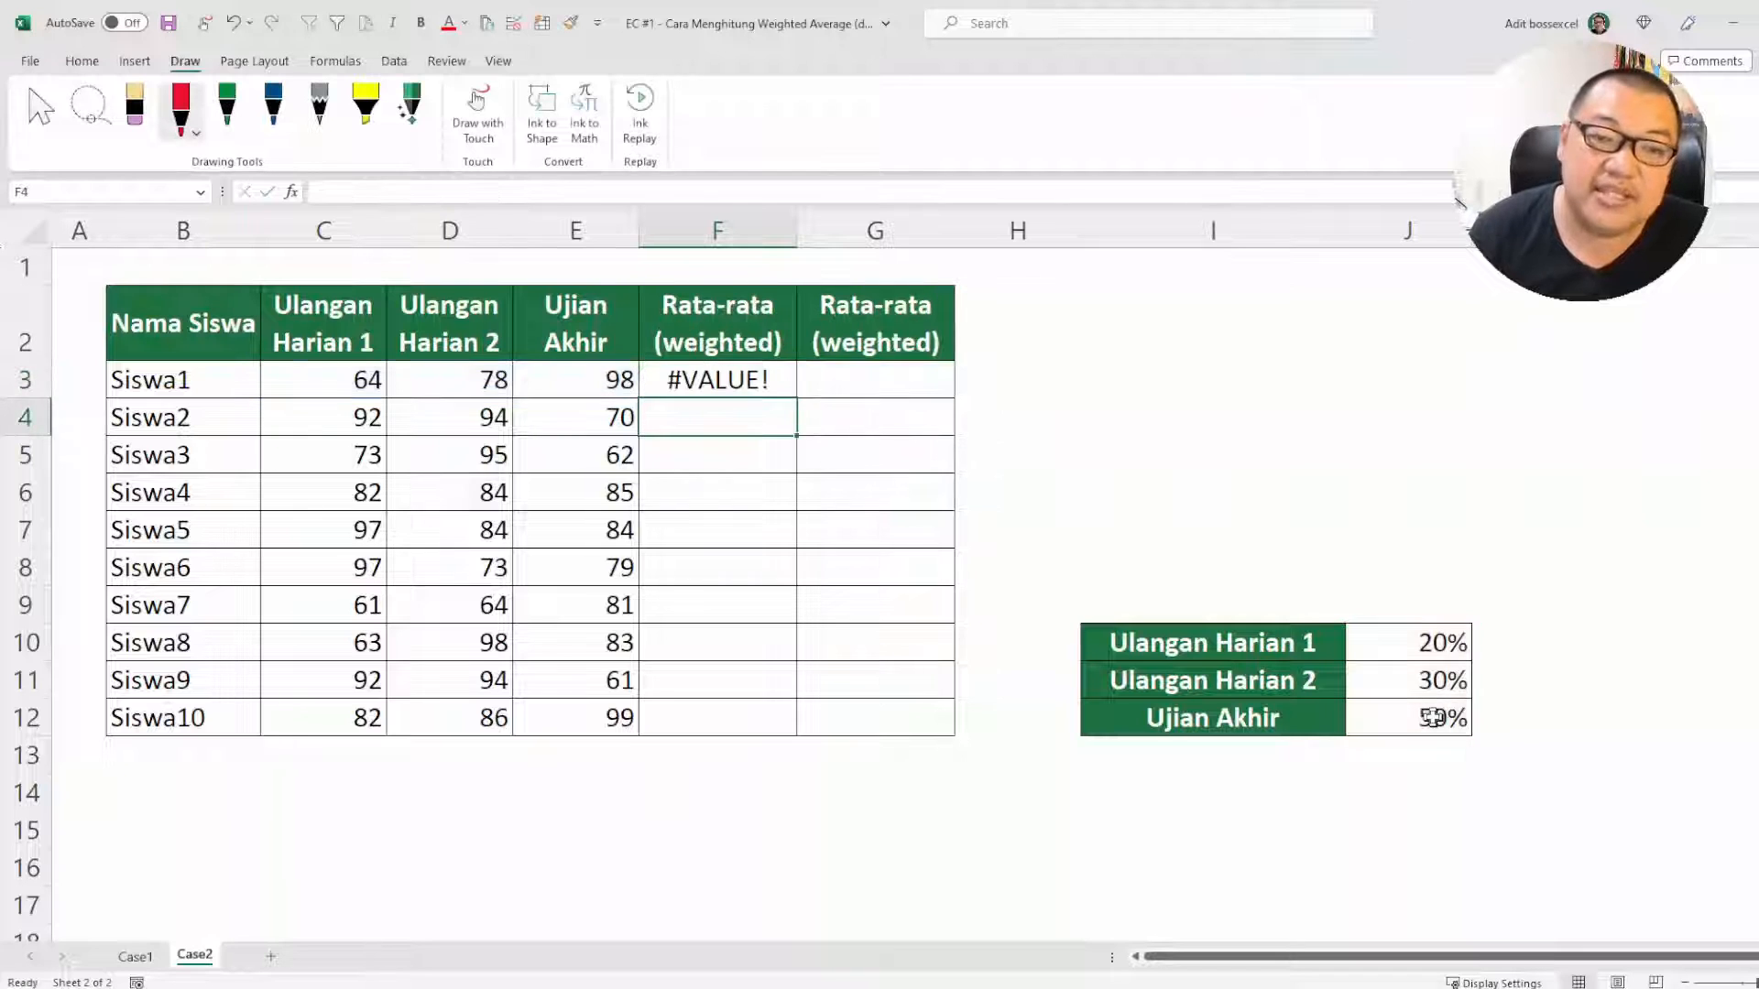
# Outline the Siswa1 scores and the vertical weights in J10:J12 with temporary rectangles and clear them
pyautogui.press('Up')
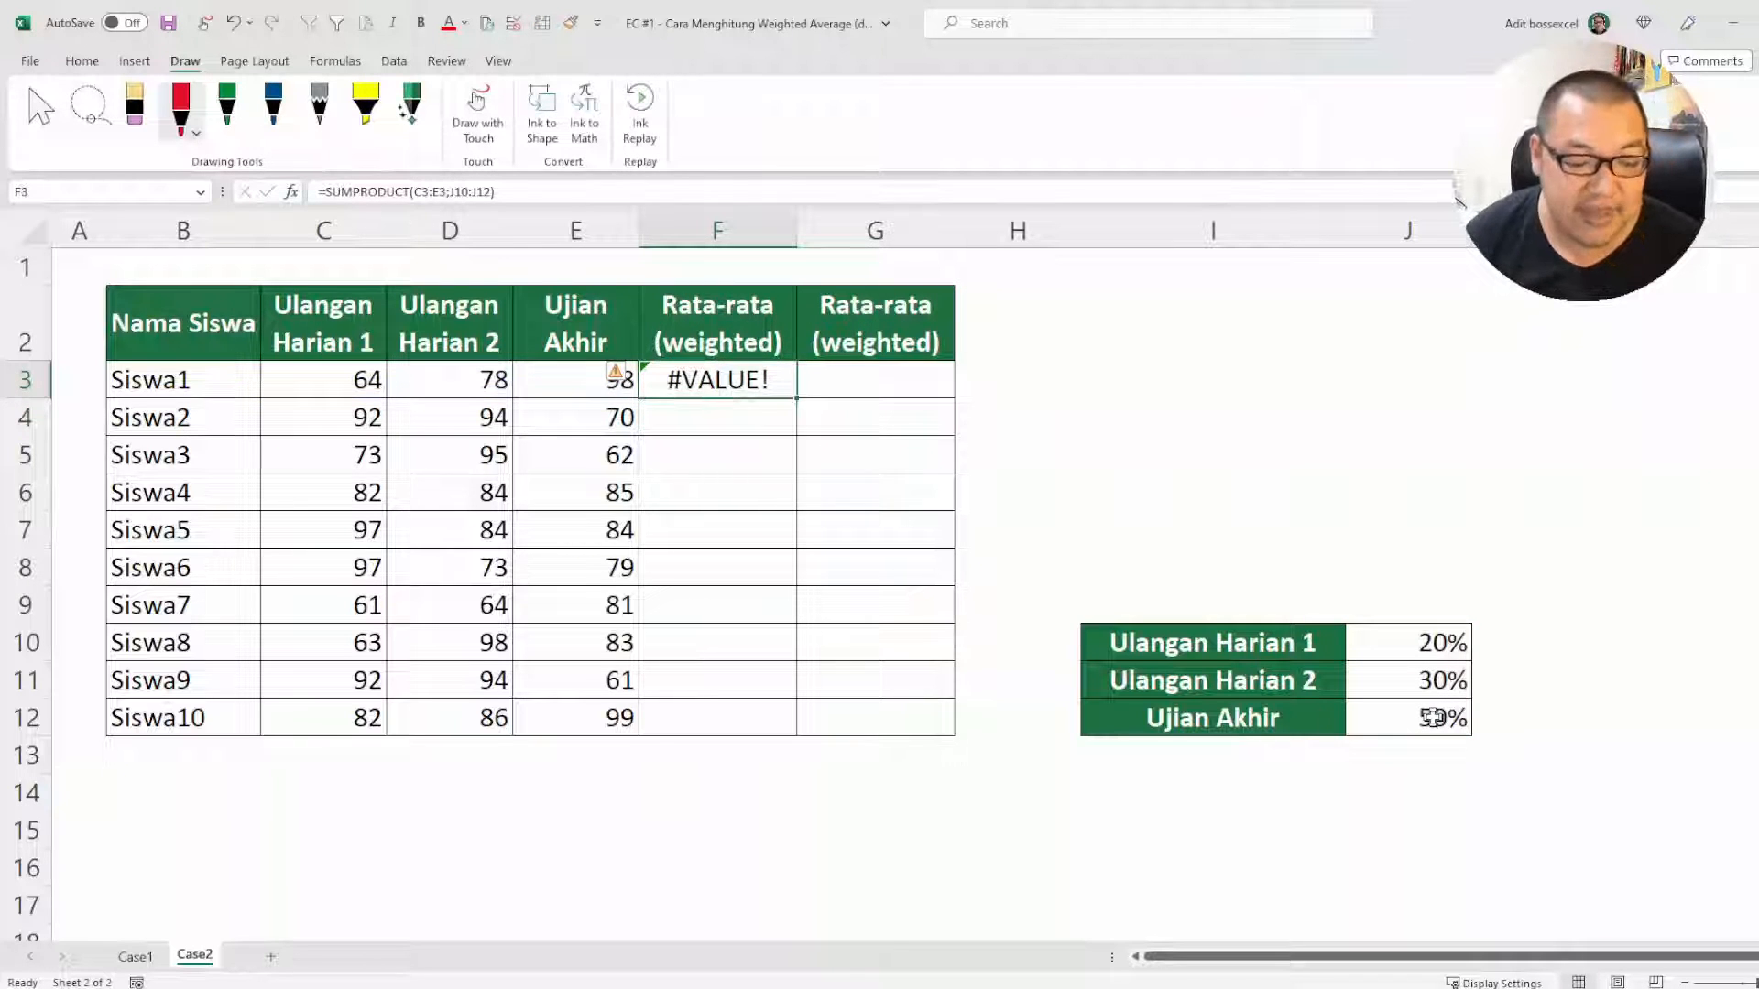
pyautogui.moveTo(325, 356)
pyautogui.mouseDown()
pyautogui.moveTo(327, 405)
pyautogui.moveTo(669, 401)
pyautogui.moveTo(639, 403)
pyautogui.mouseUp()
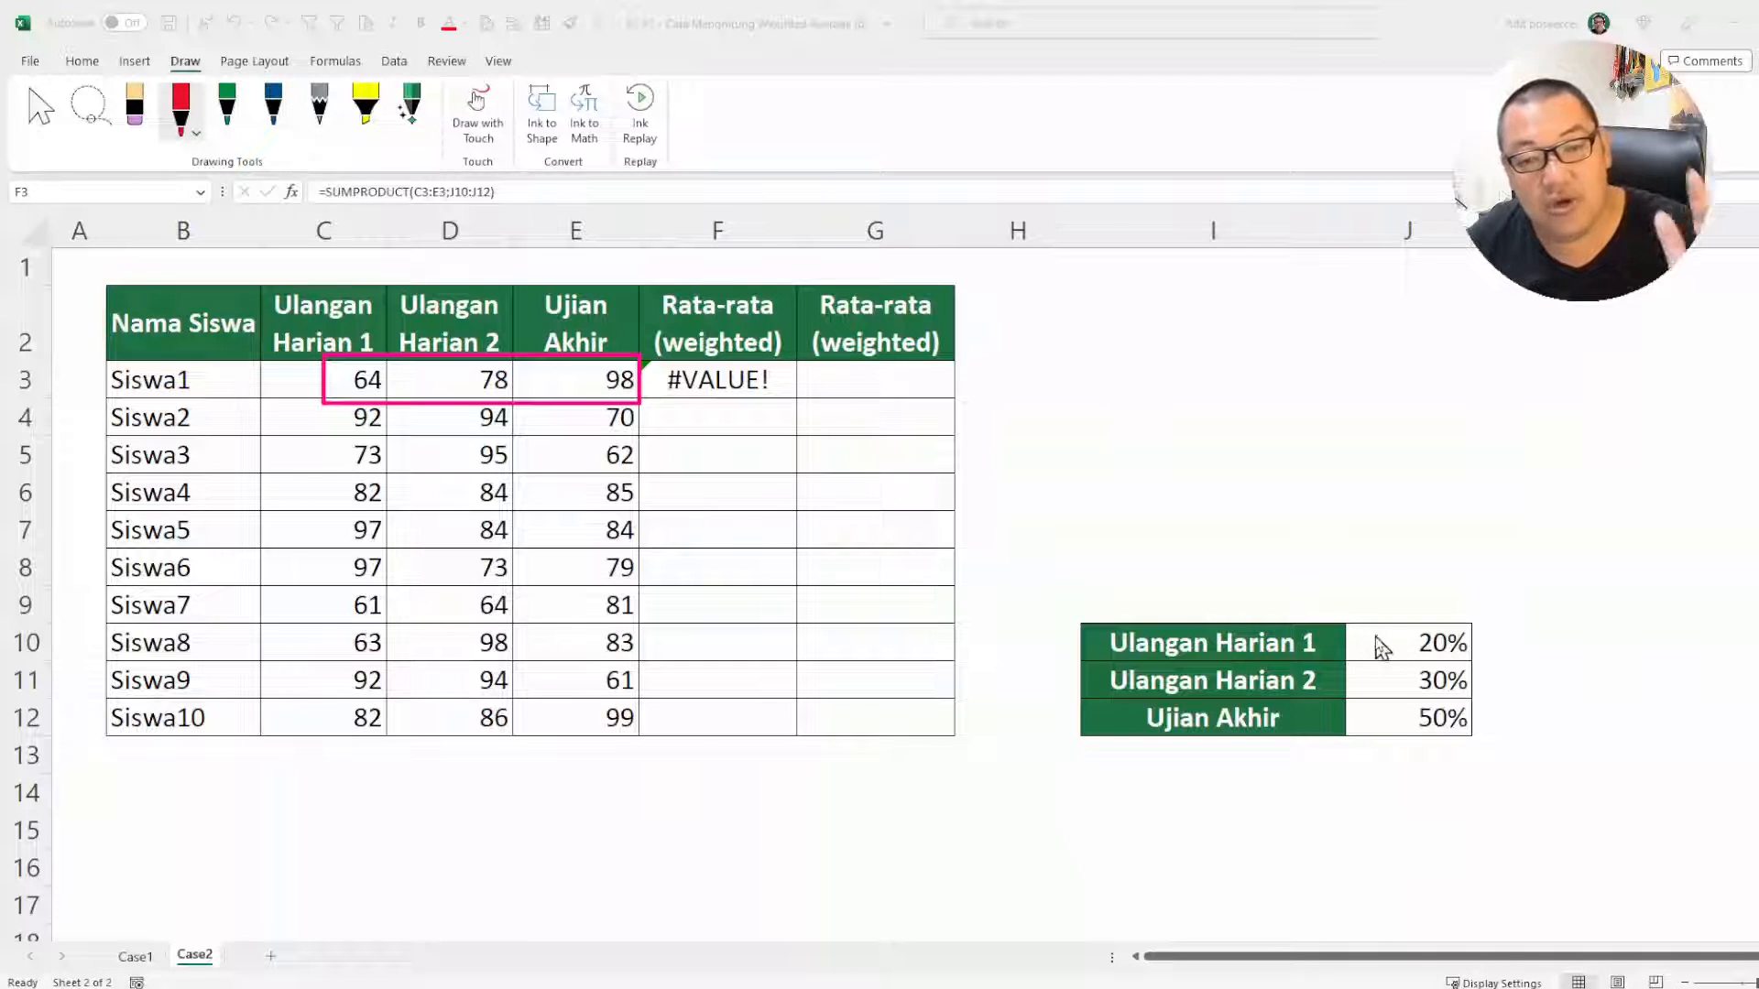
pyautogui.moveTo(1382, 605); pyautogui.dragTo(1410, 735)
pyautogui.moveTo(1496, 751); pyautogui.dragTo(1496, 754)
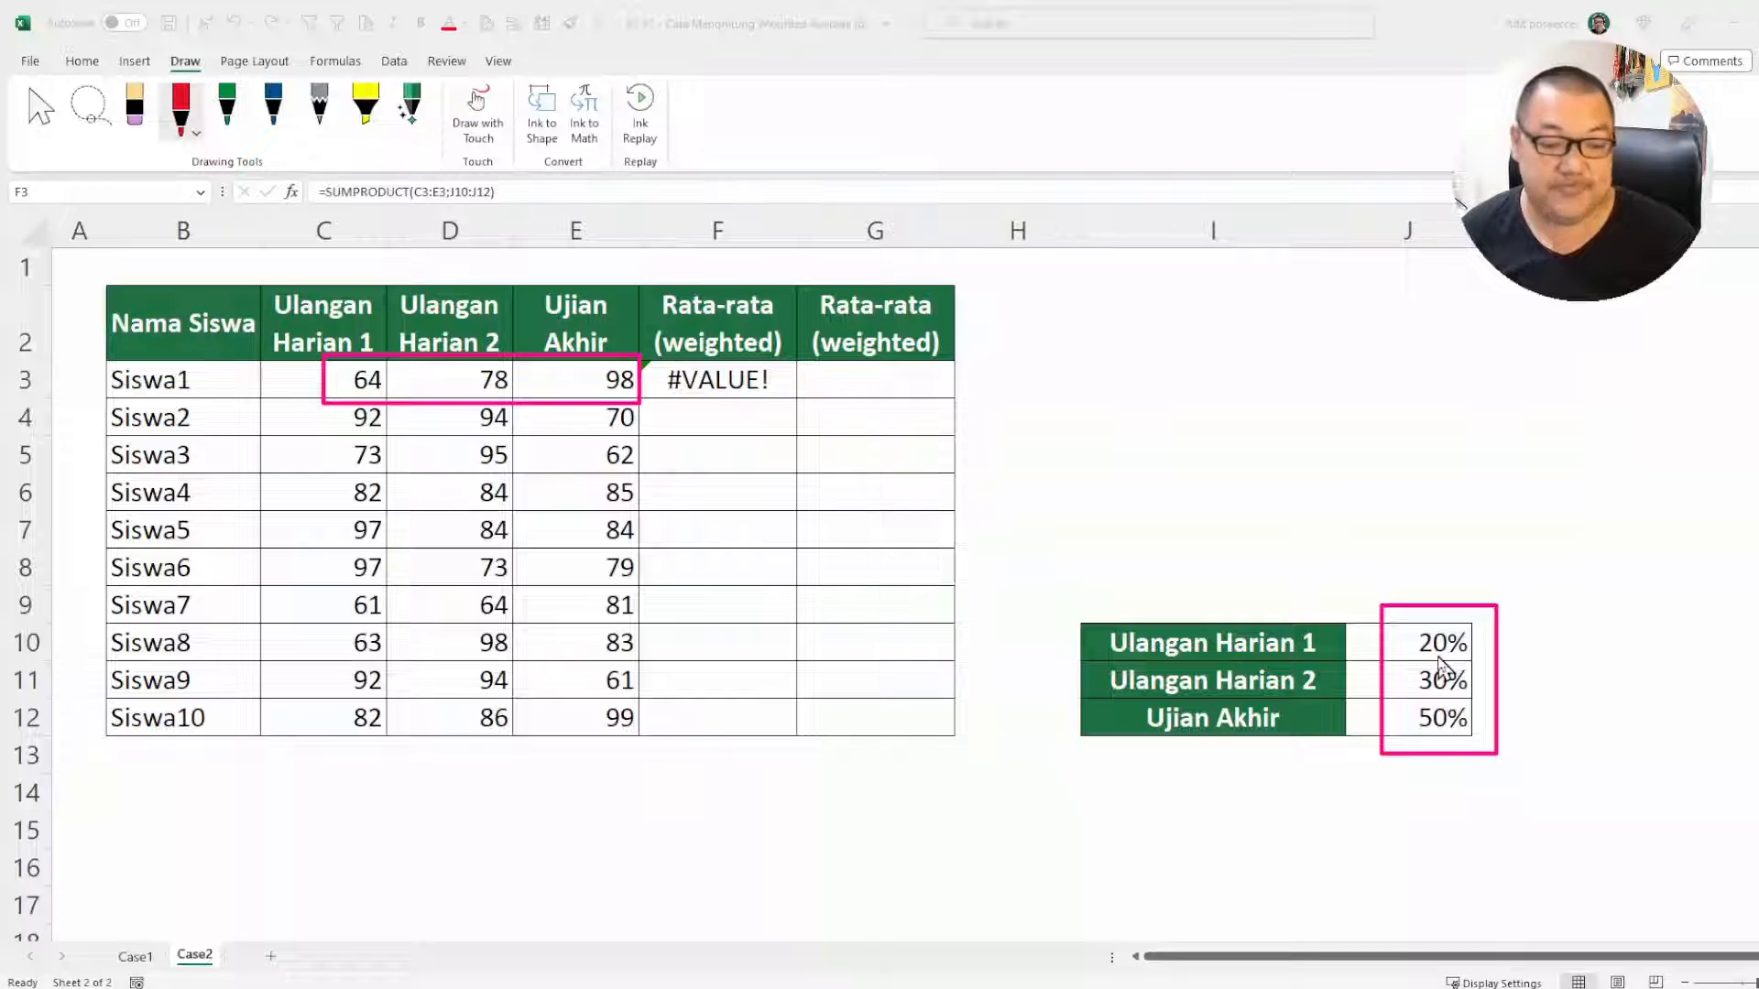
pyautogui.press('Escape')
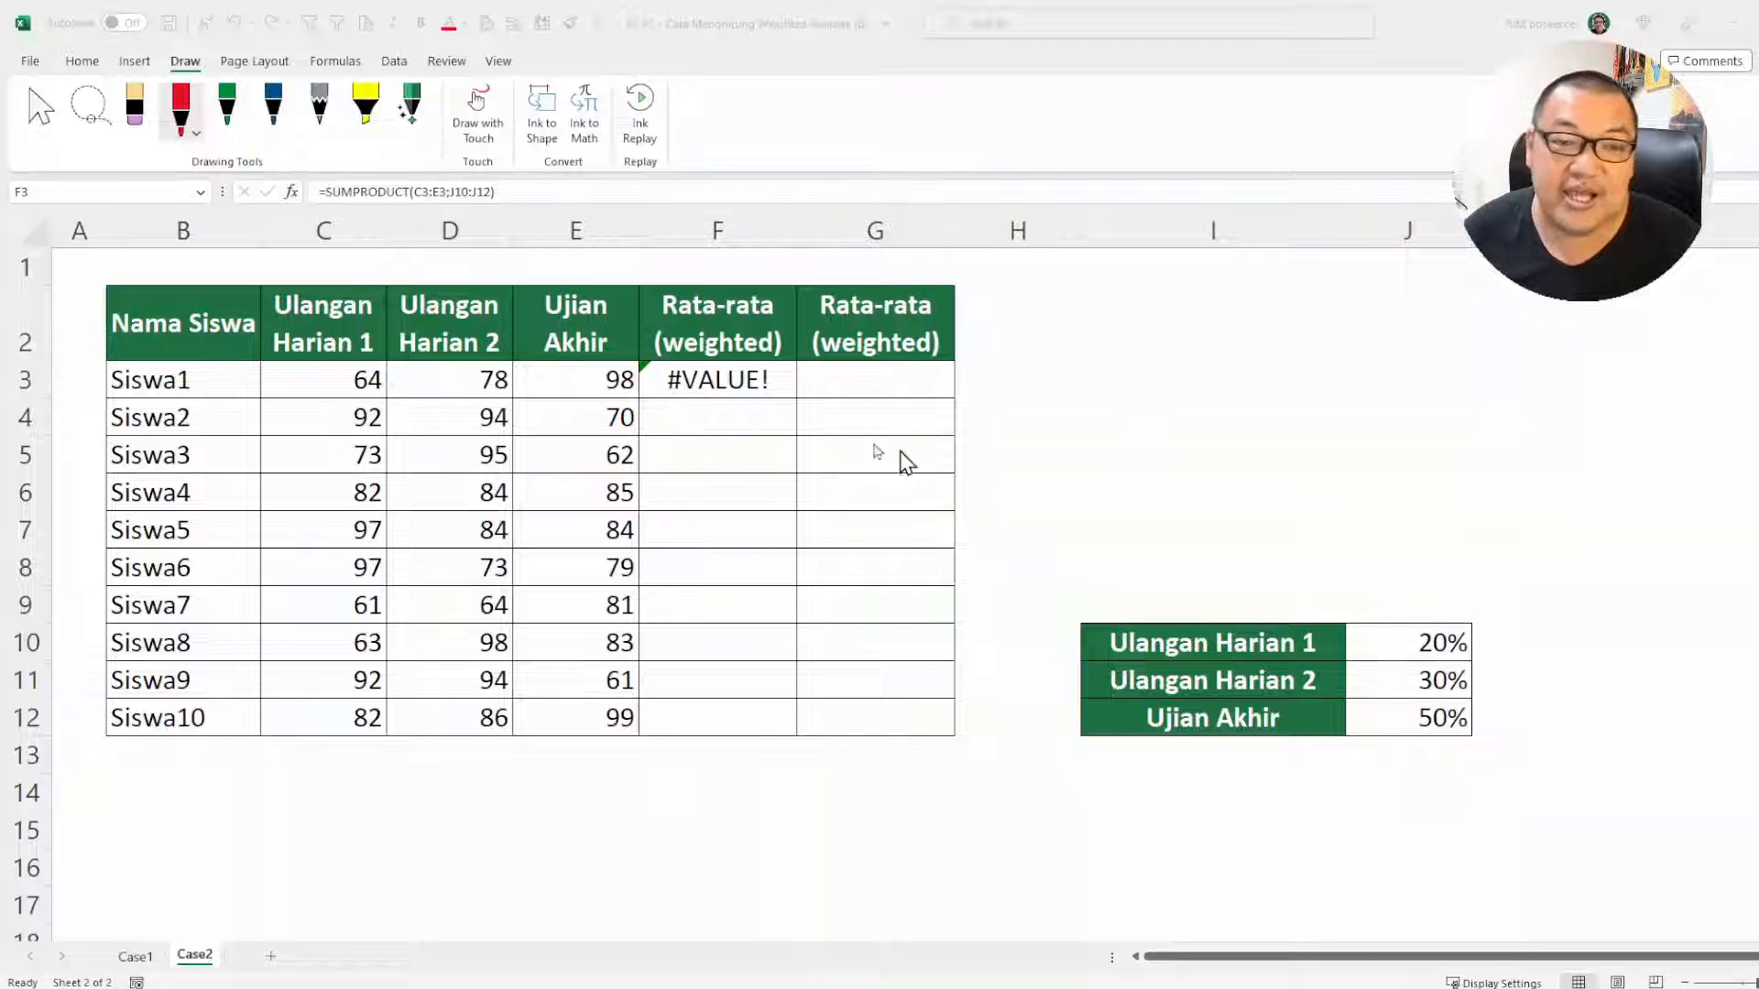
# Insert TRANSPOSE before the J10:J12 weights range in the F3 SUMPRODUCT formula
pyautogui.doubleClick(768, 394)
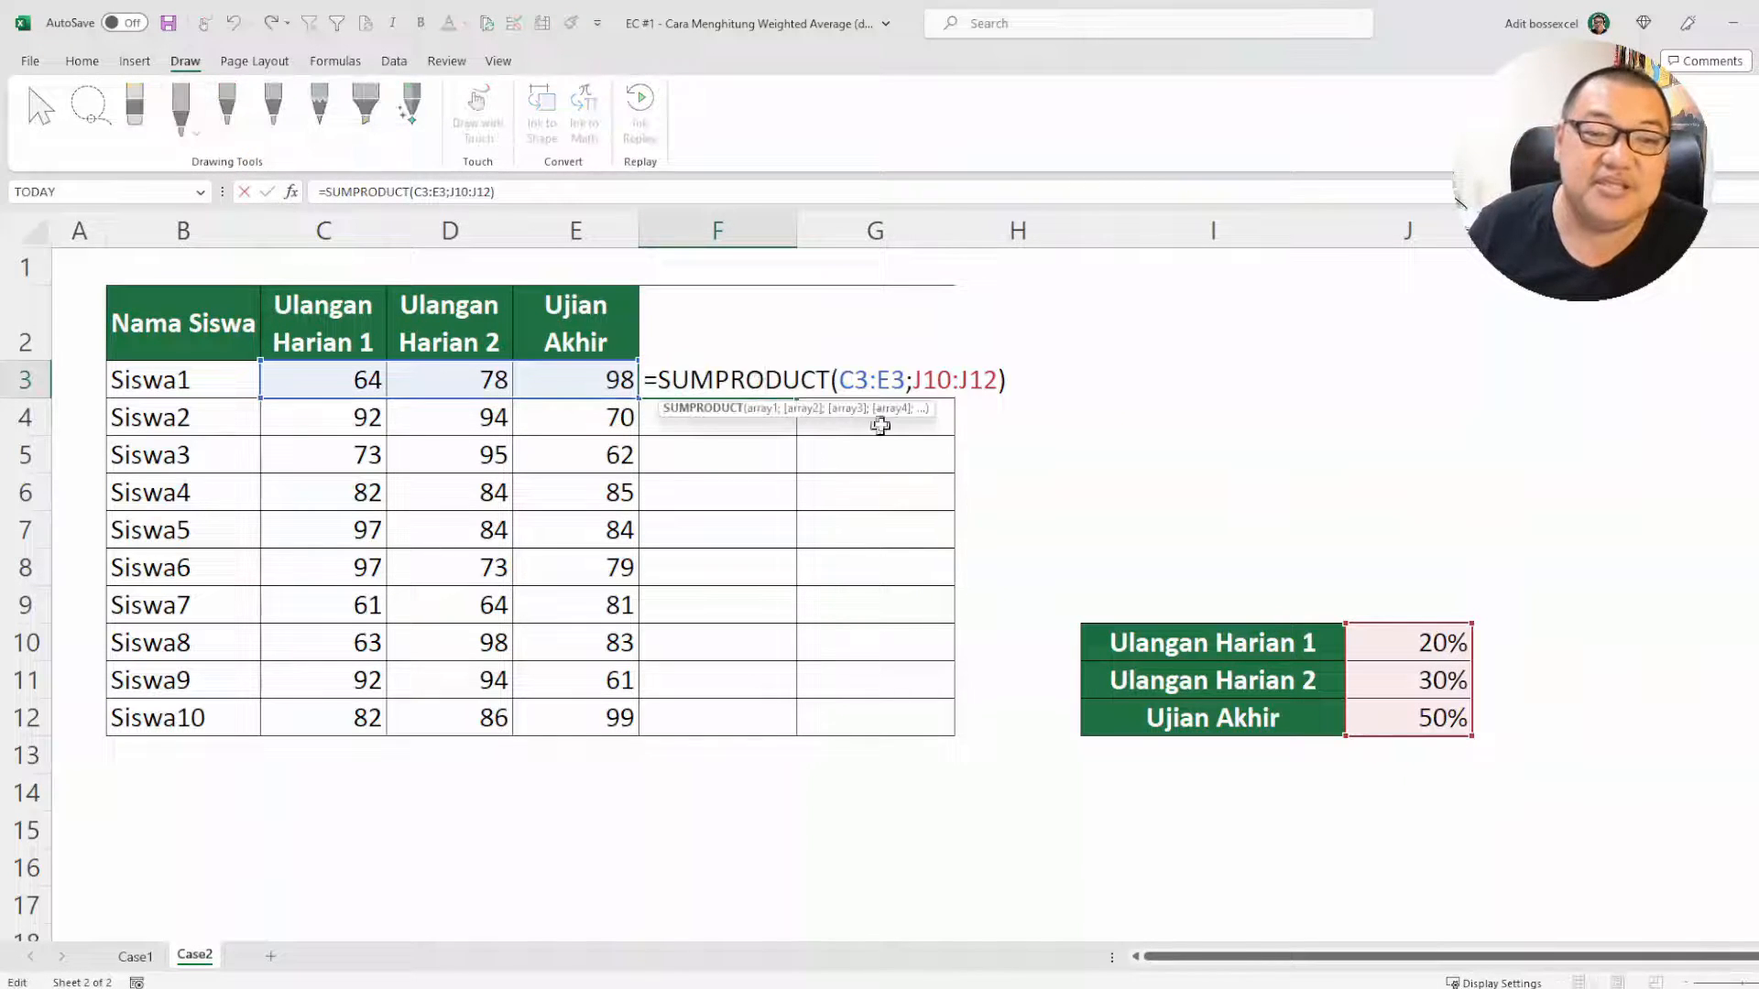
pyautogui.click(914, 379)
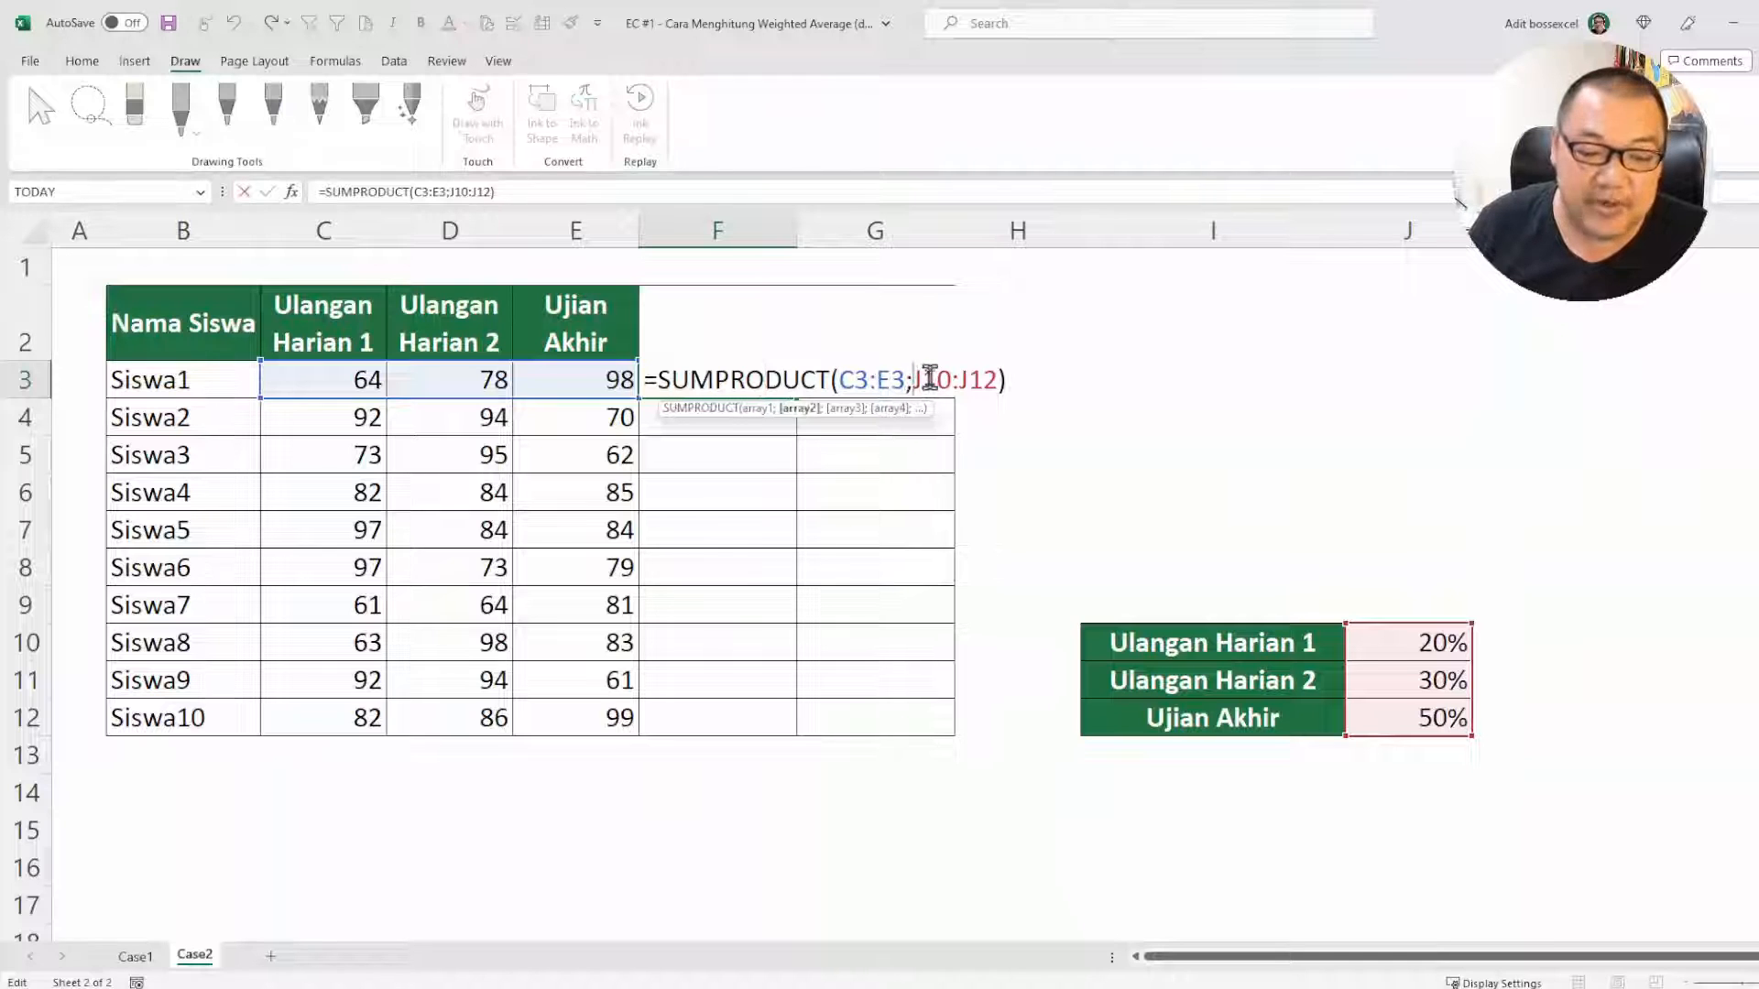
pyautogui.write('trans')
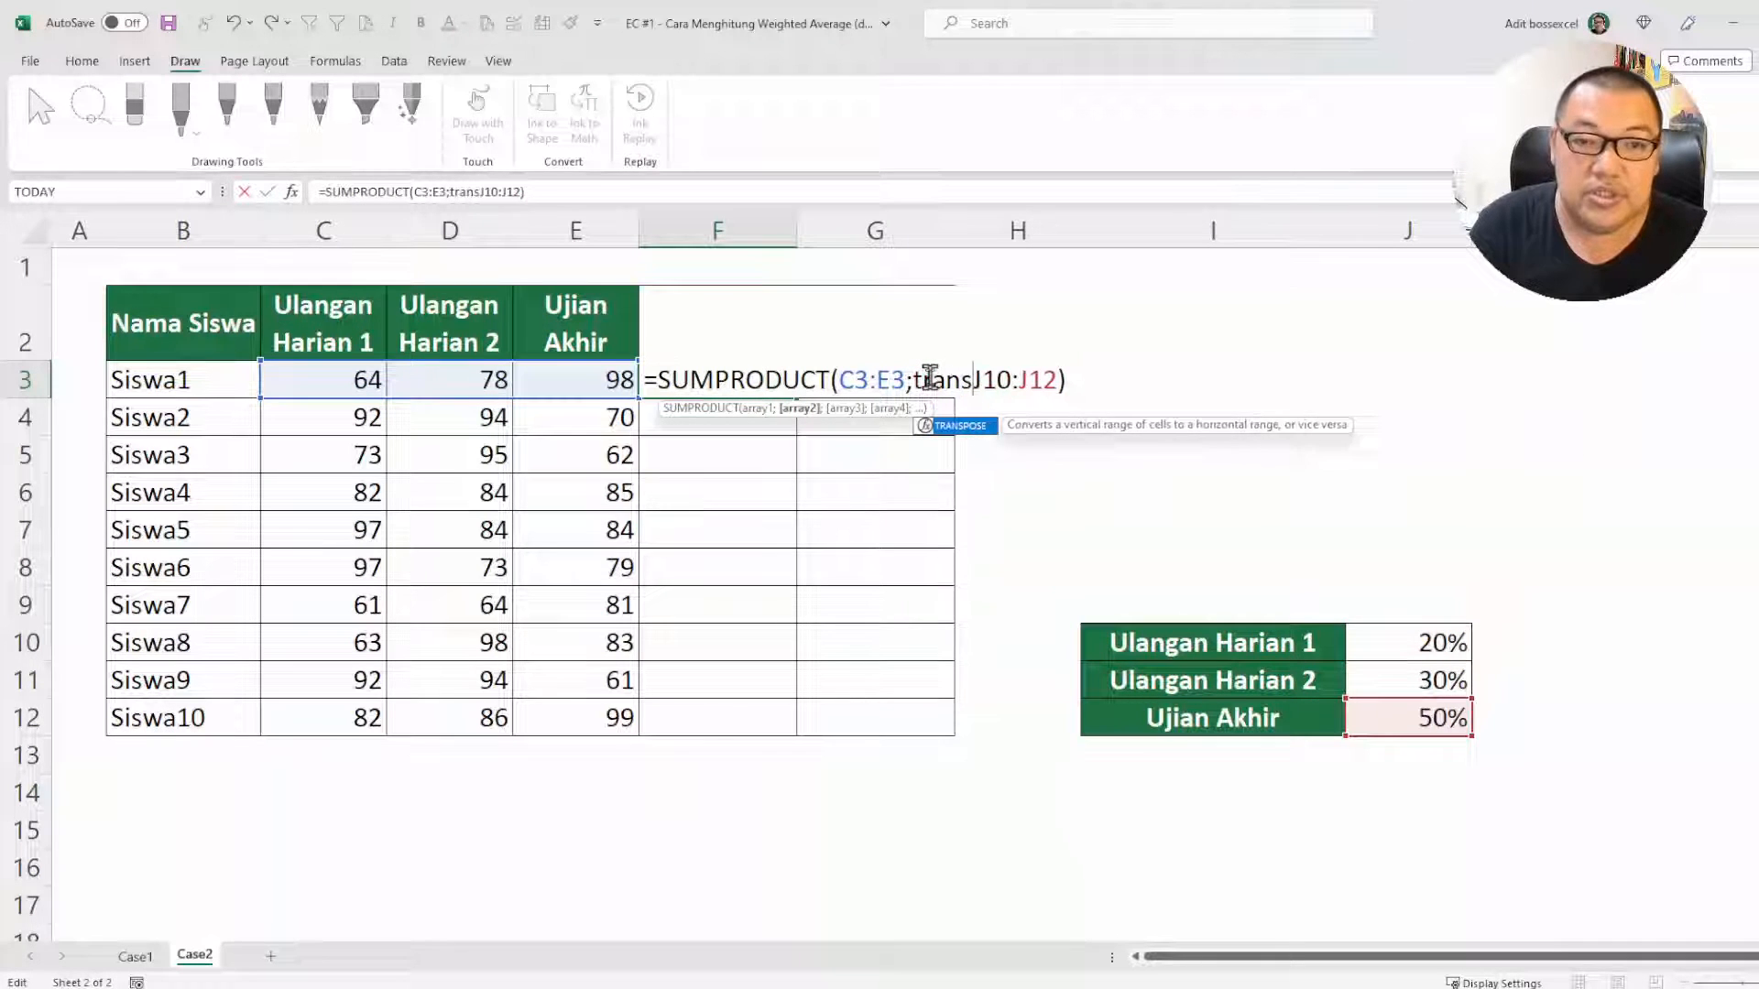
pyautogui.press('Tab')
# Lock the weight rows as J$10:J$12, complete =SUMPRODUCT(C3:E3;TRANSPOSE(J$10:J$12)) in F3, and fill it down to F12
pyautogui.moveTo(1060, 379); pyautogui.dragTo(1147, 381)
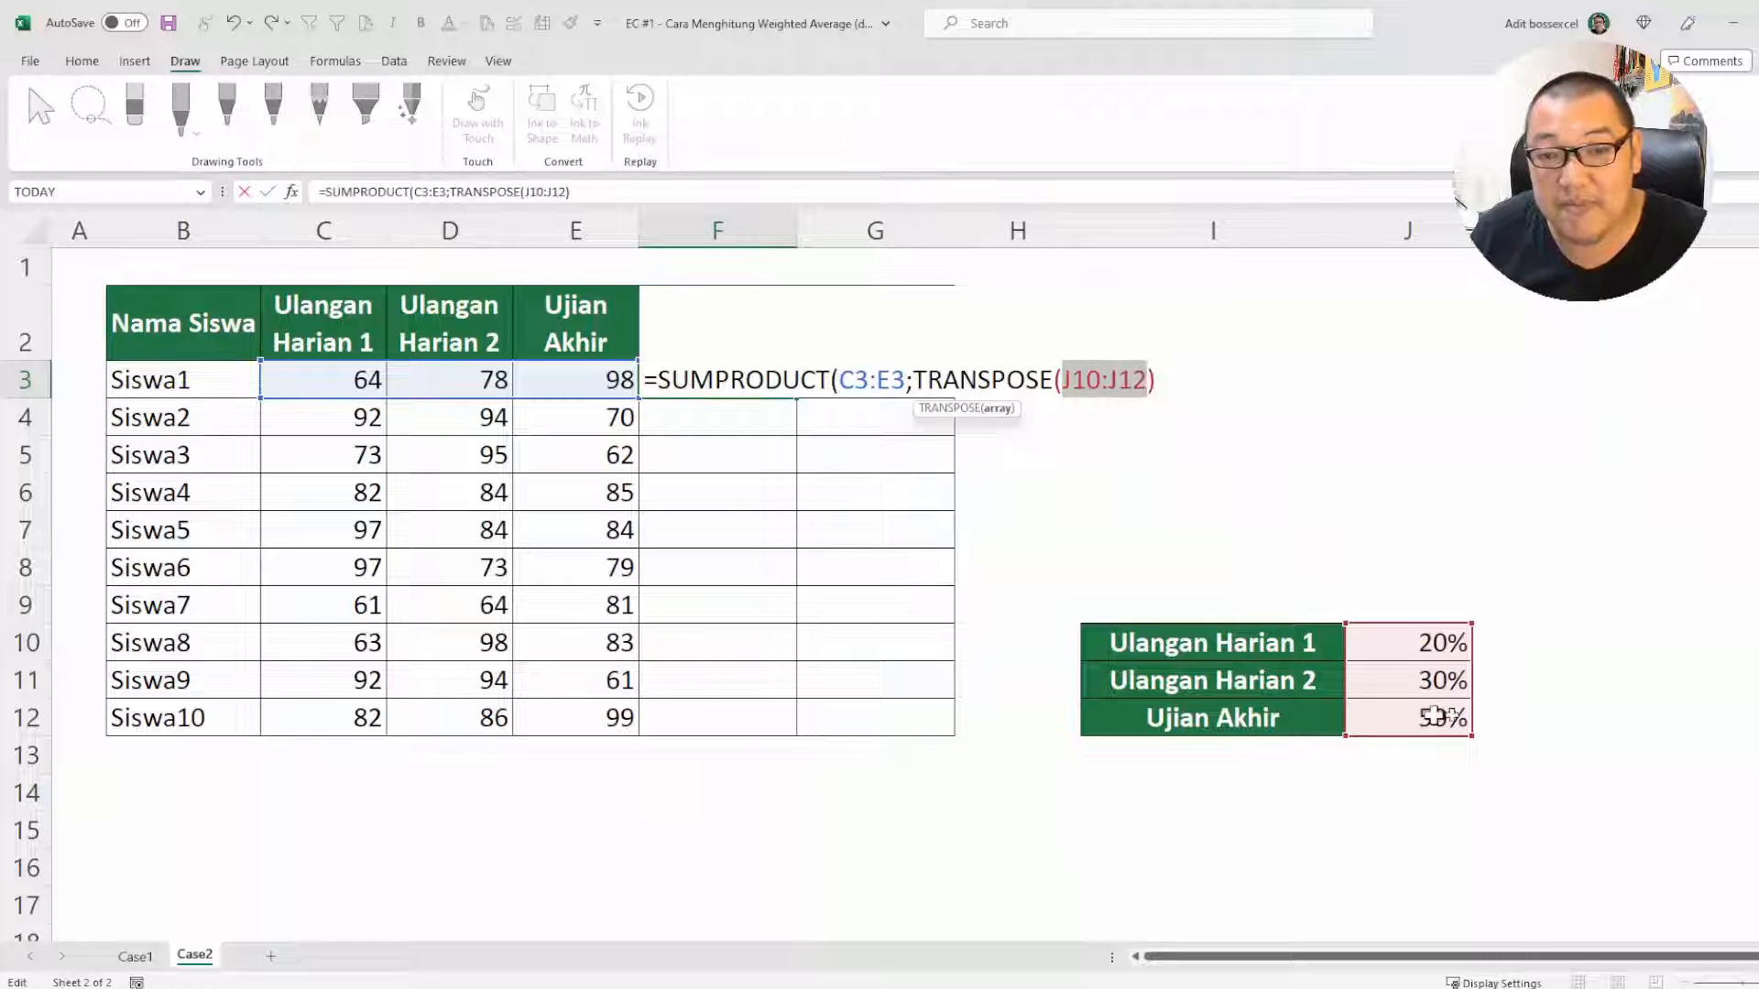
pyautogui.press('F4')
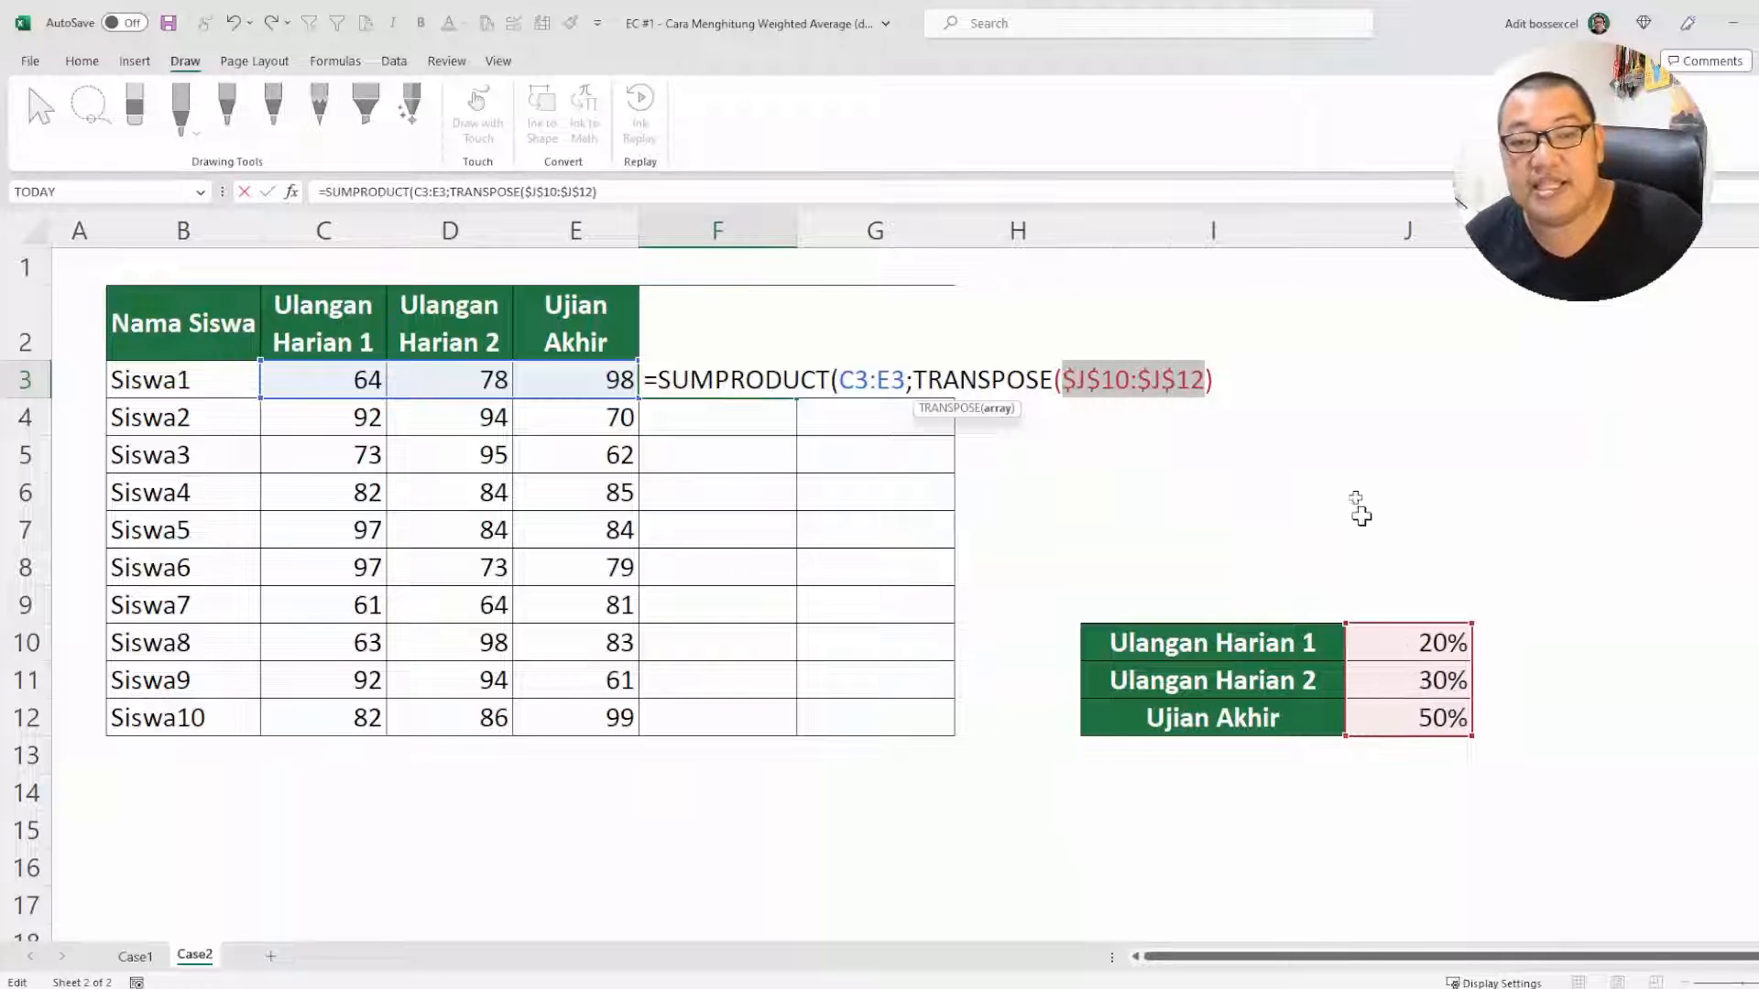
pyautogui.press('F4')
pyautogui.click(1204, 377)
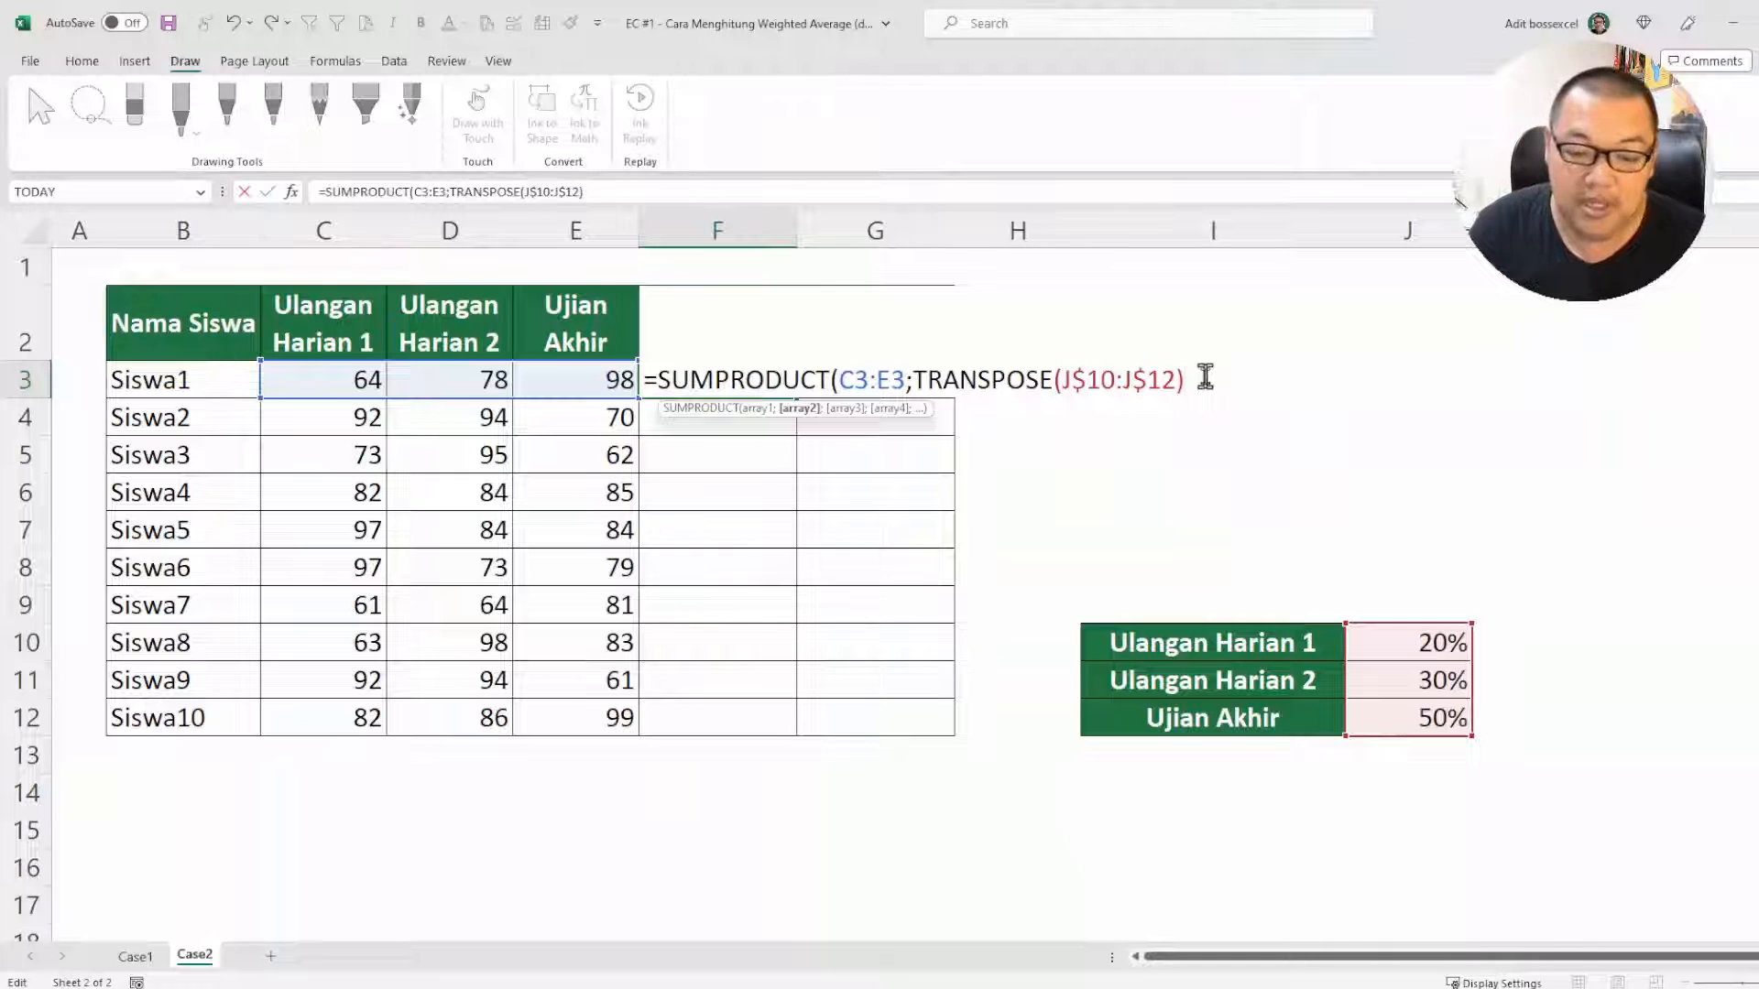
pyautogui.write(')')
pyautogui.press('Return')
pyautogui.click(761, 383)
pyautogui.doubleClick(796, 398)
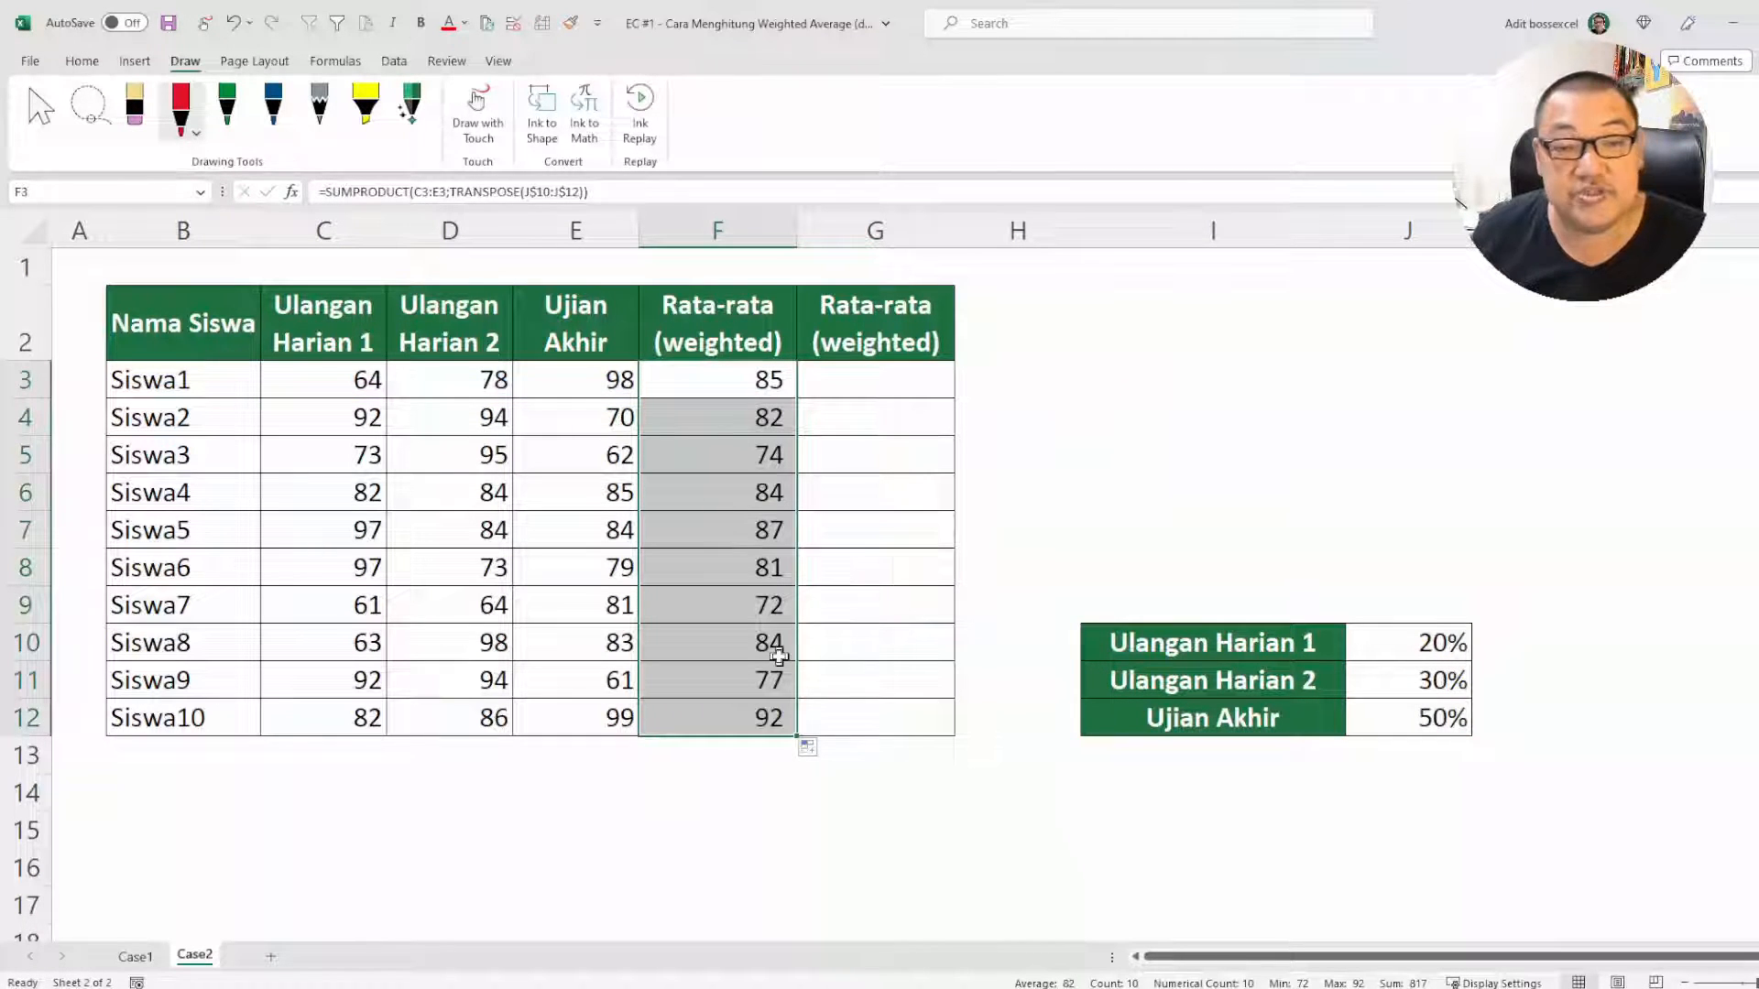
# Start a BYROW formula in G3 with the score range C3:E12 as its array
pyautogui.click(889, 383)
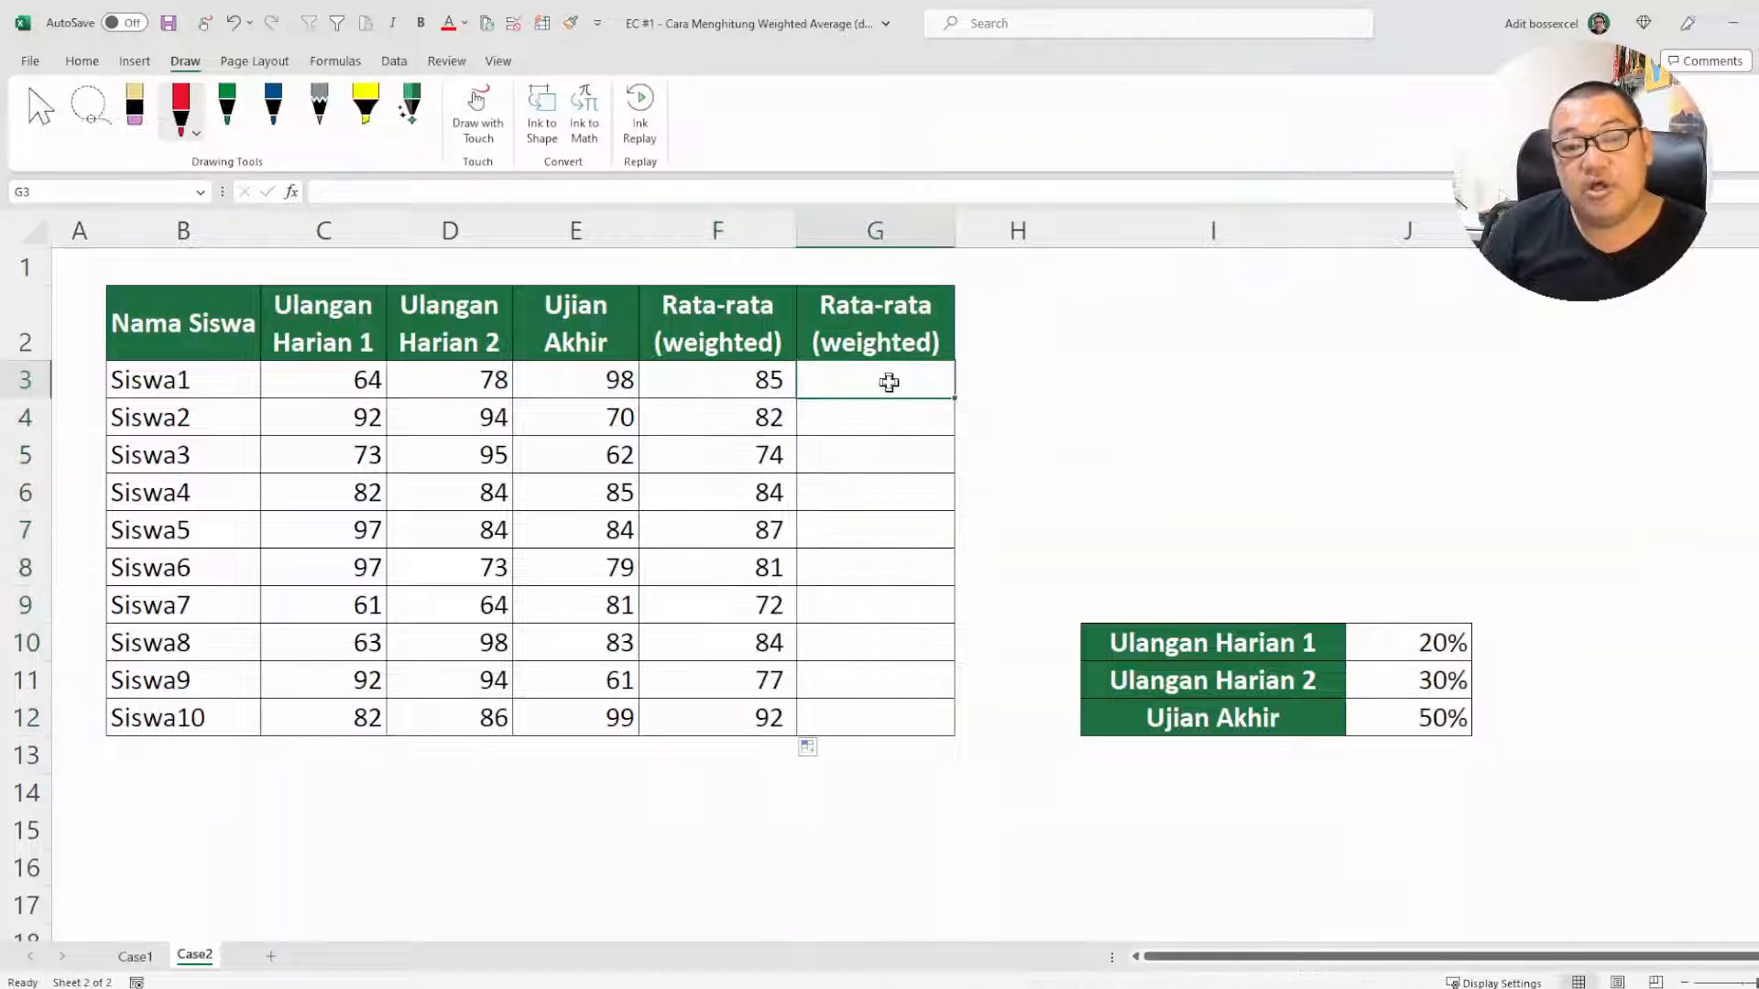
pyautogui.write('=b')
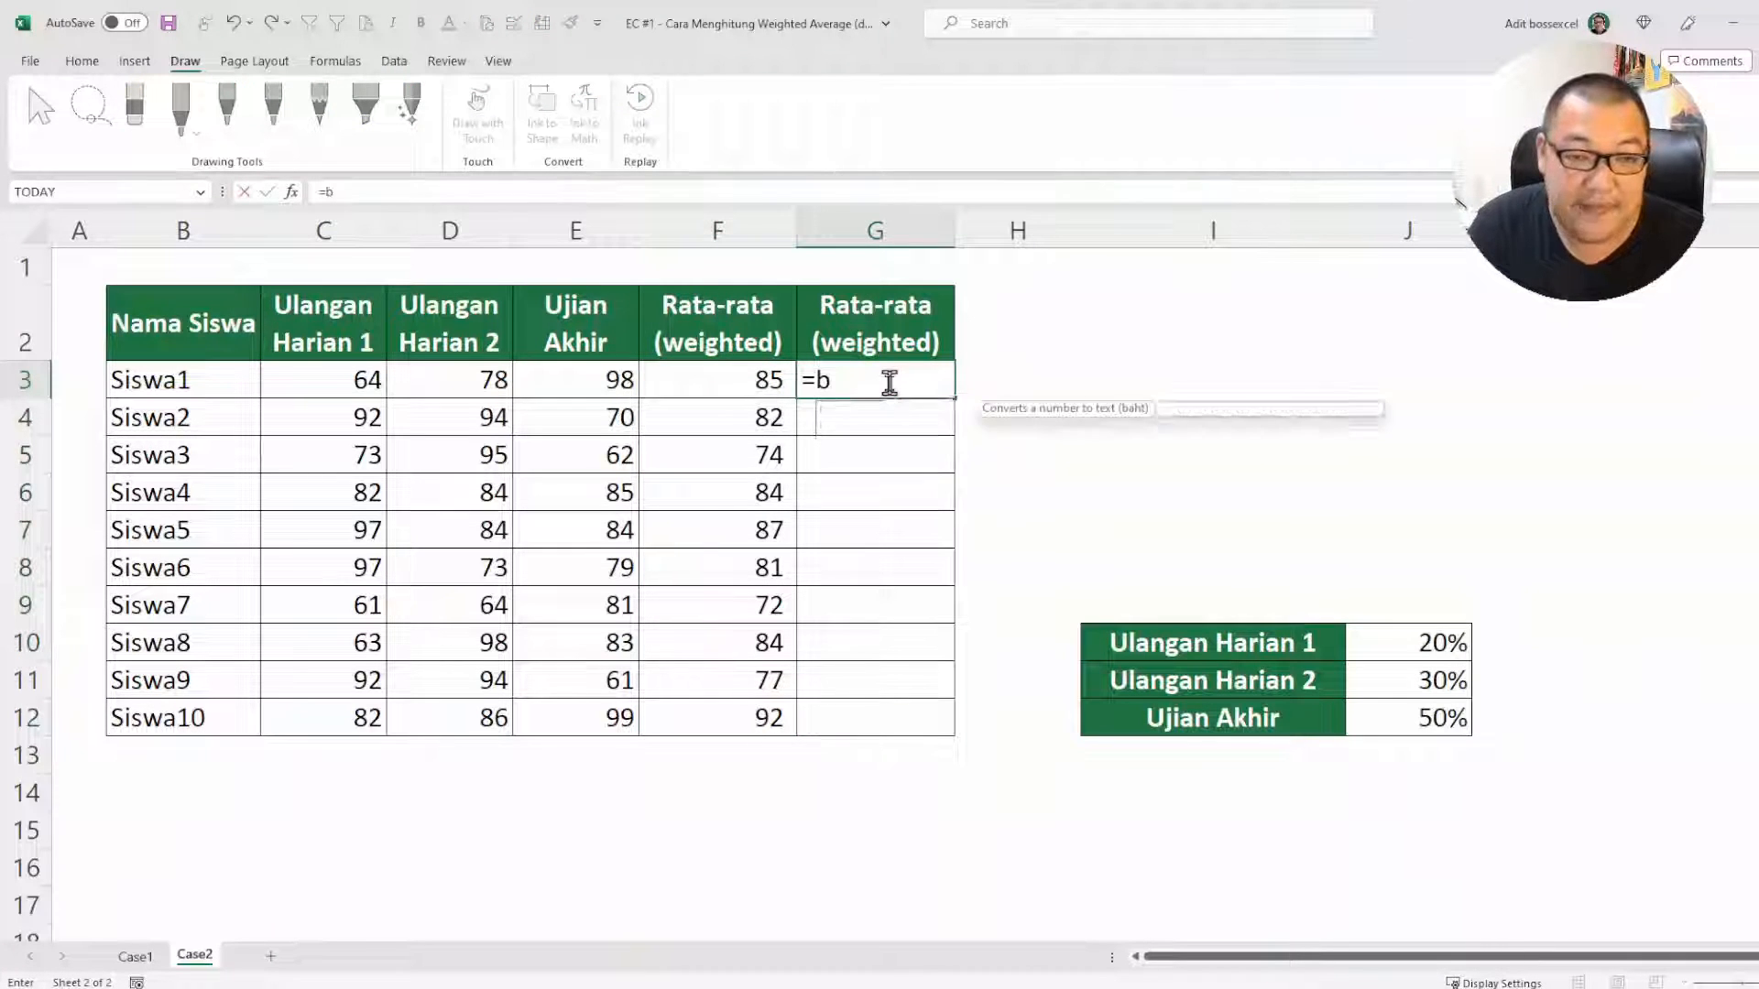
pyautogui.write('yrow')
pyautogui.press('Tab')
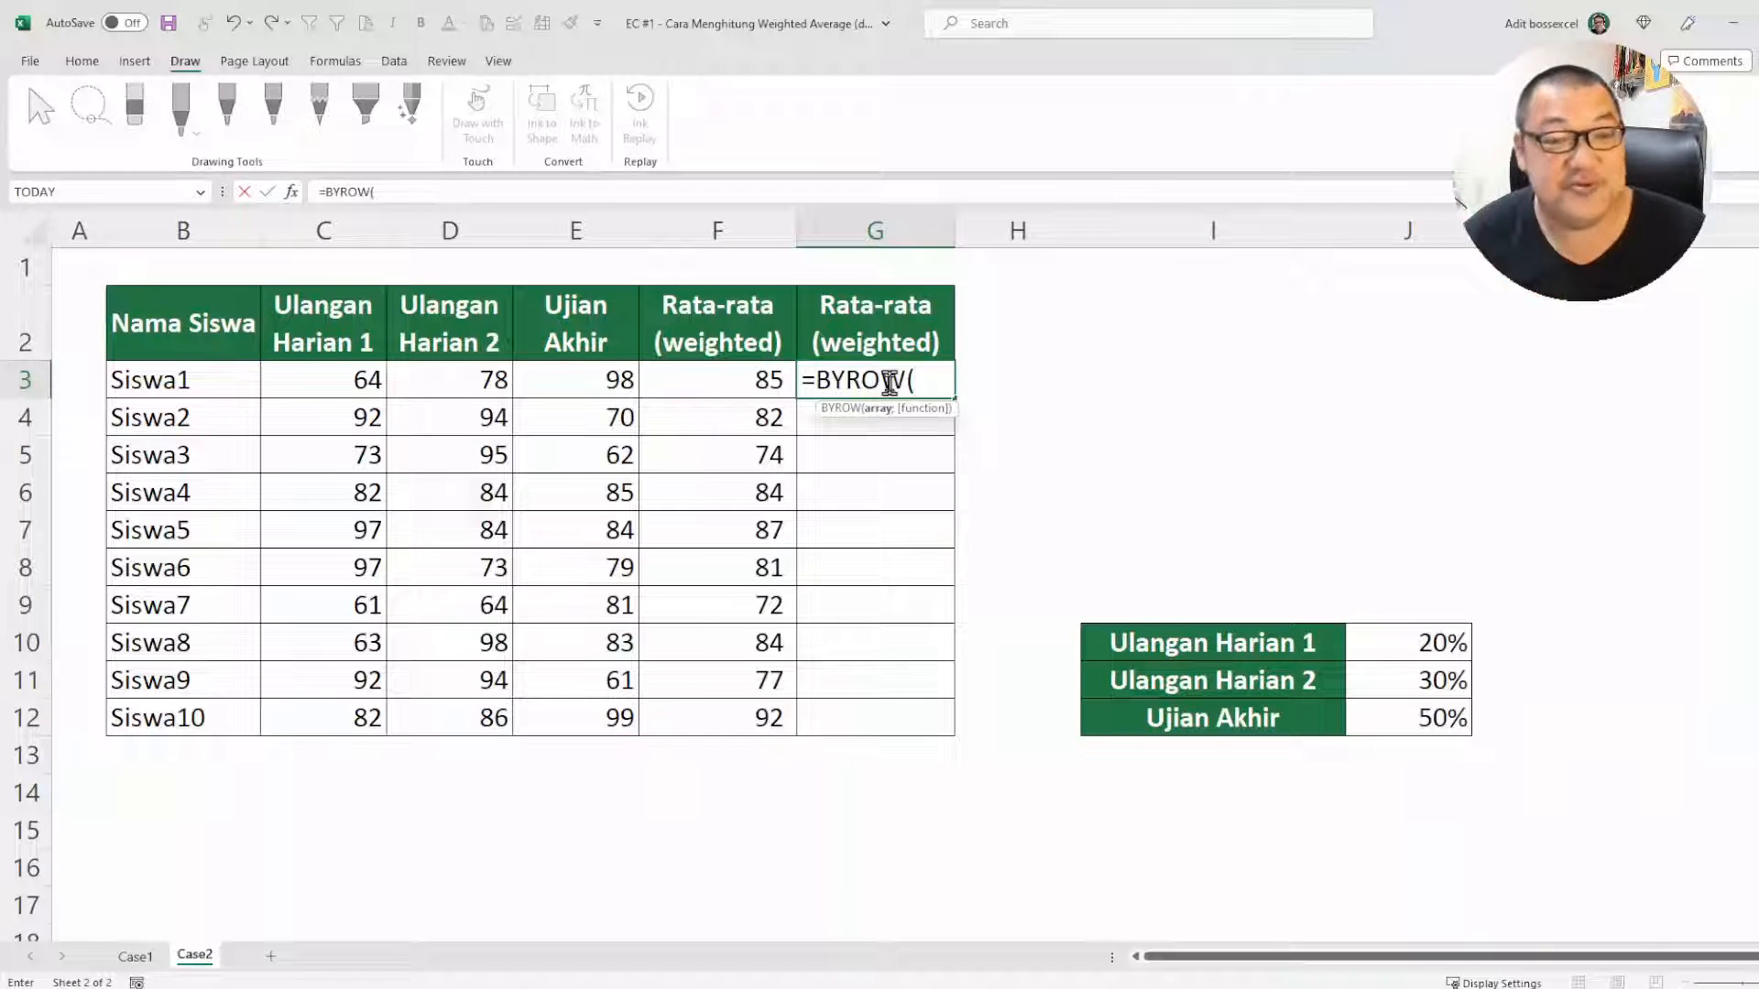
pyautogui.moveTo(338, 385); pyautogui.dragTo(585, 720)
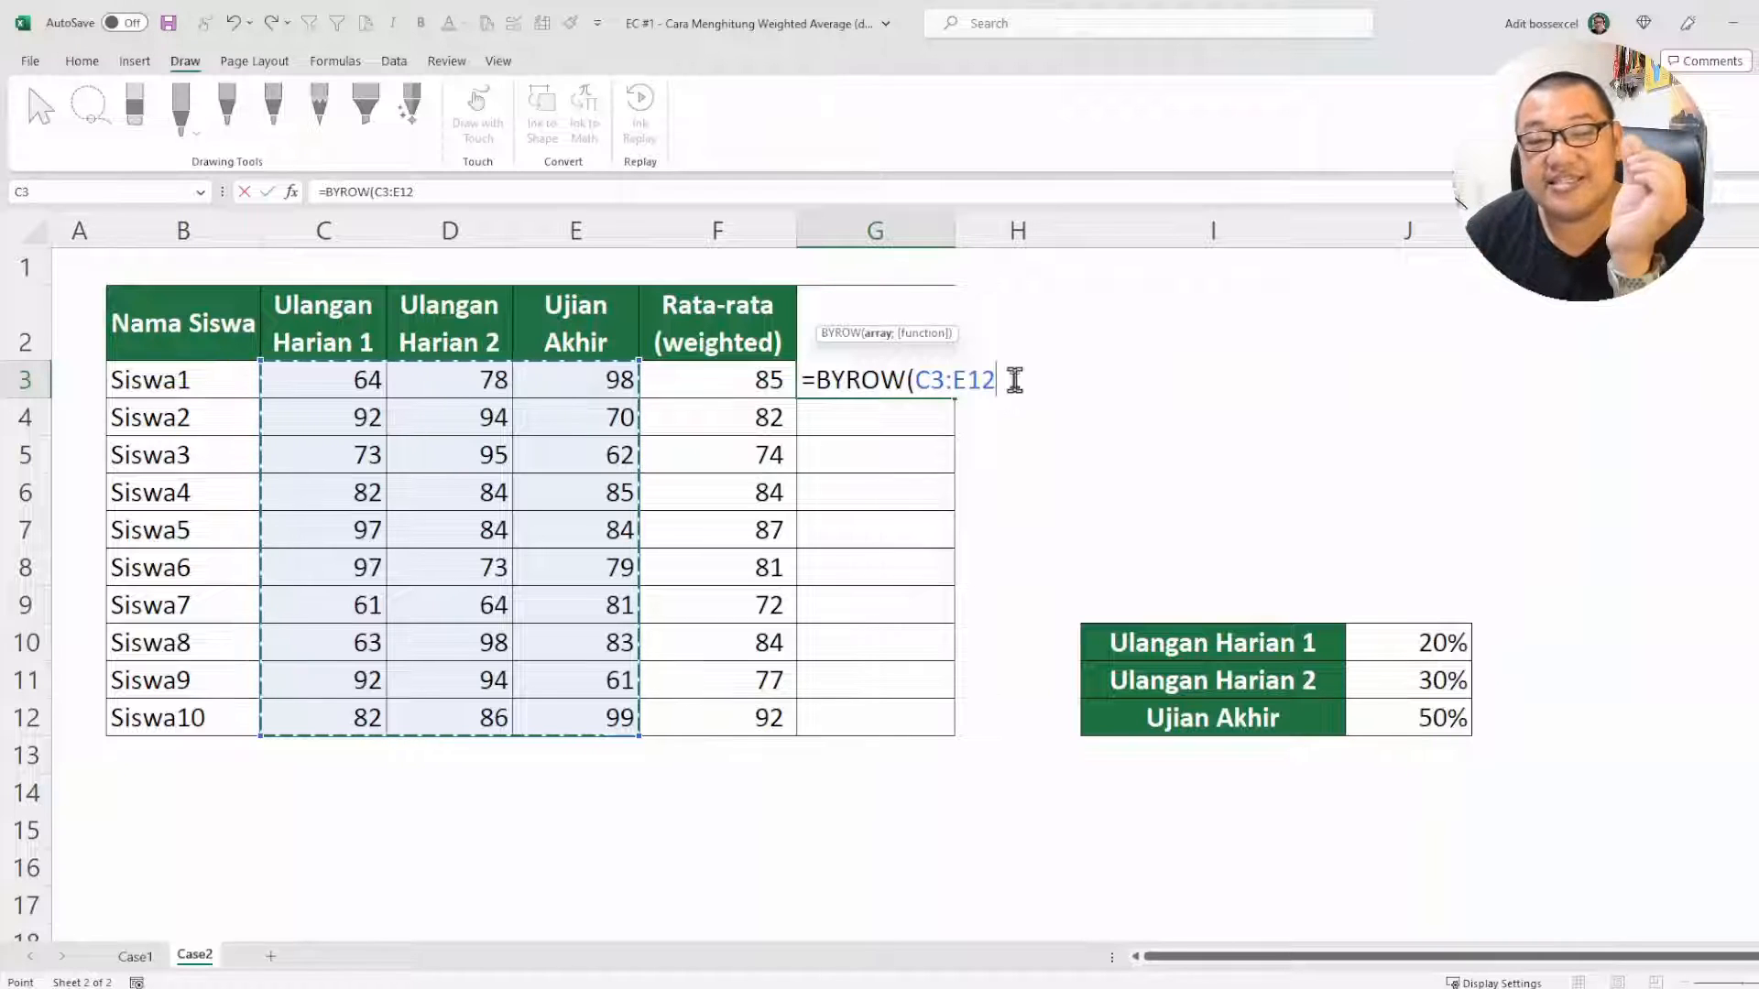
pyautogui.write(';')
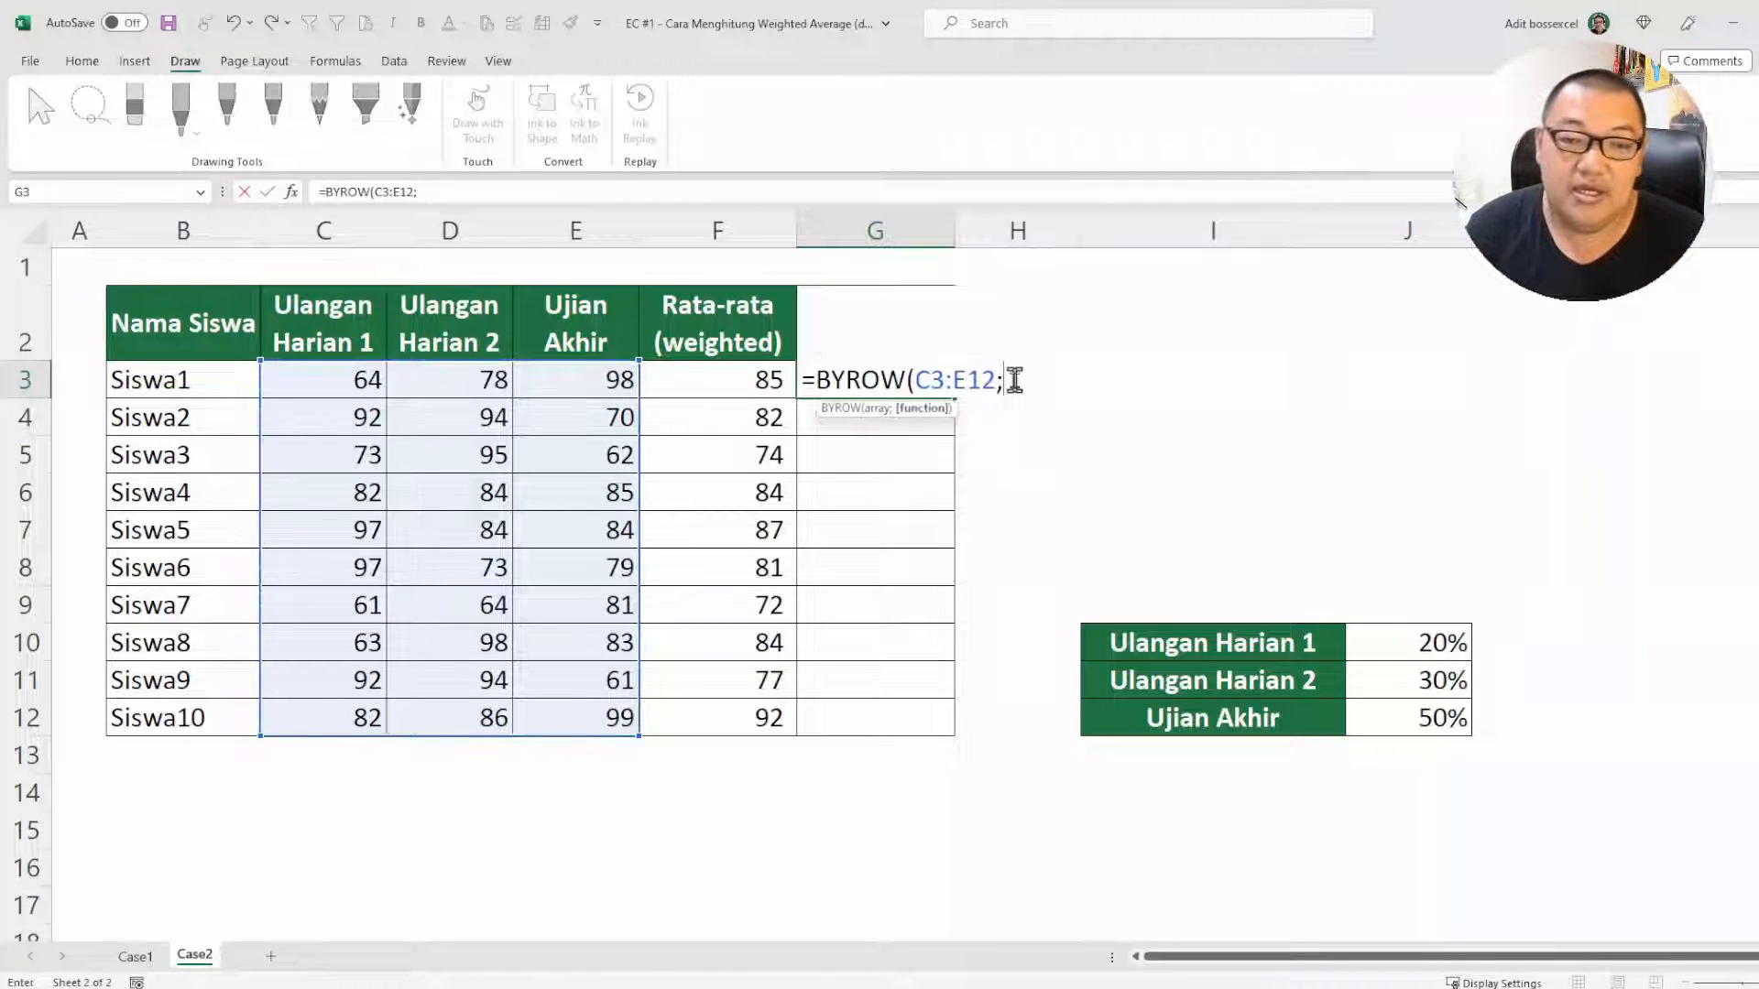
# Add a LAMBDA with parameter x as the BYROW function and begin its calculation with SUM(x*
pyautogui.write('lam')
pyautogui.press('Tab')
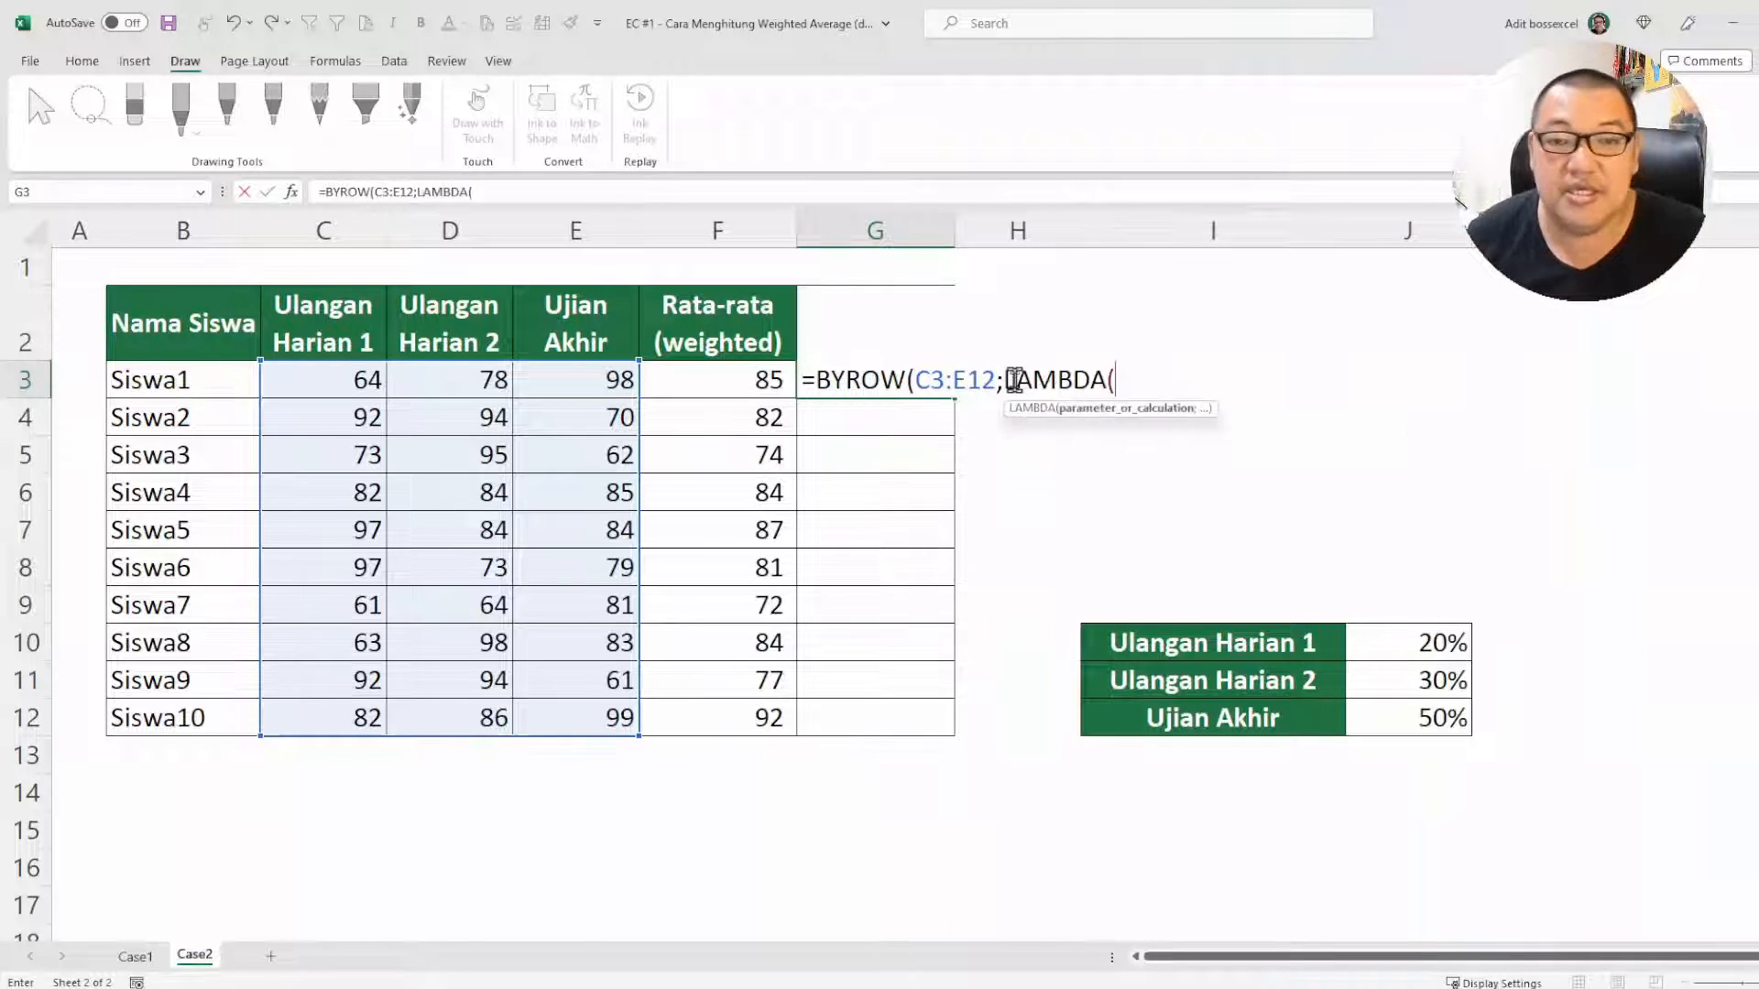
pyautogui.write('x')
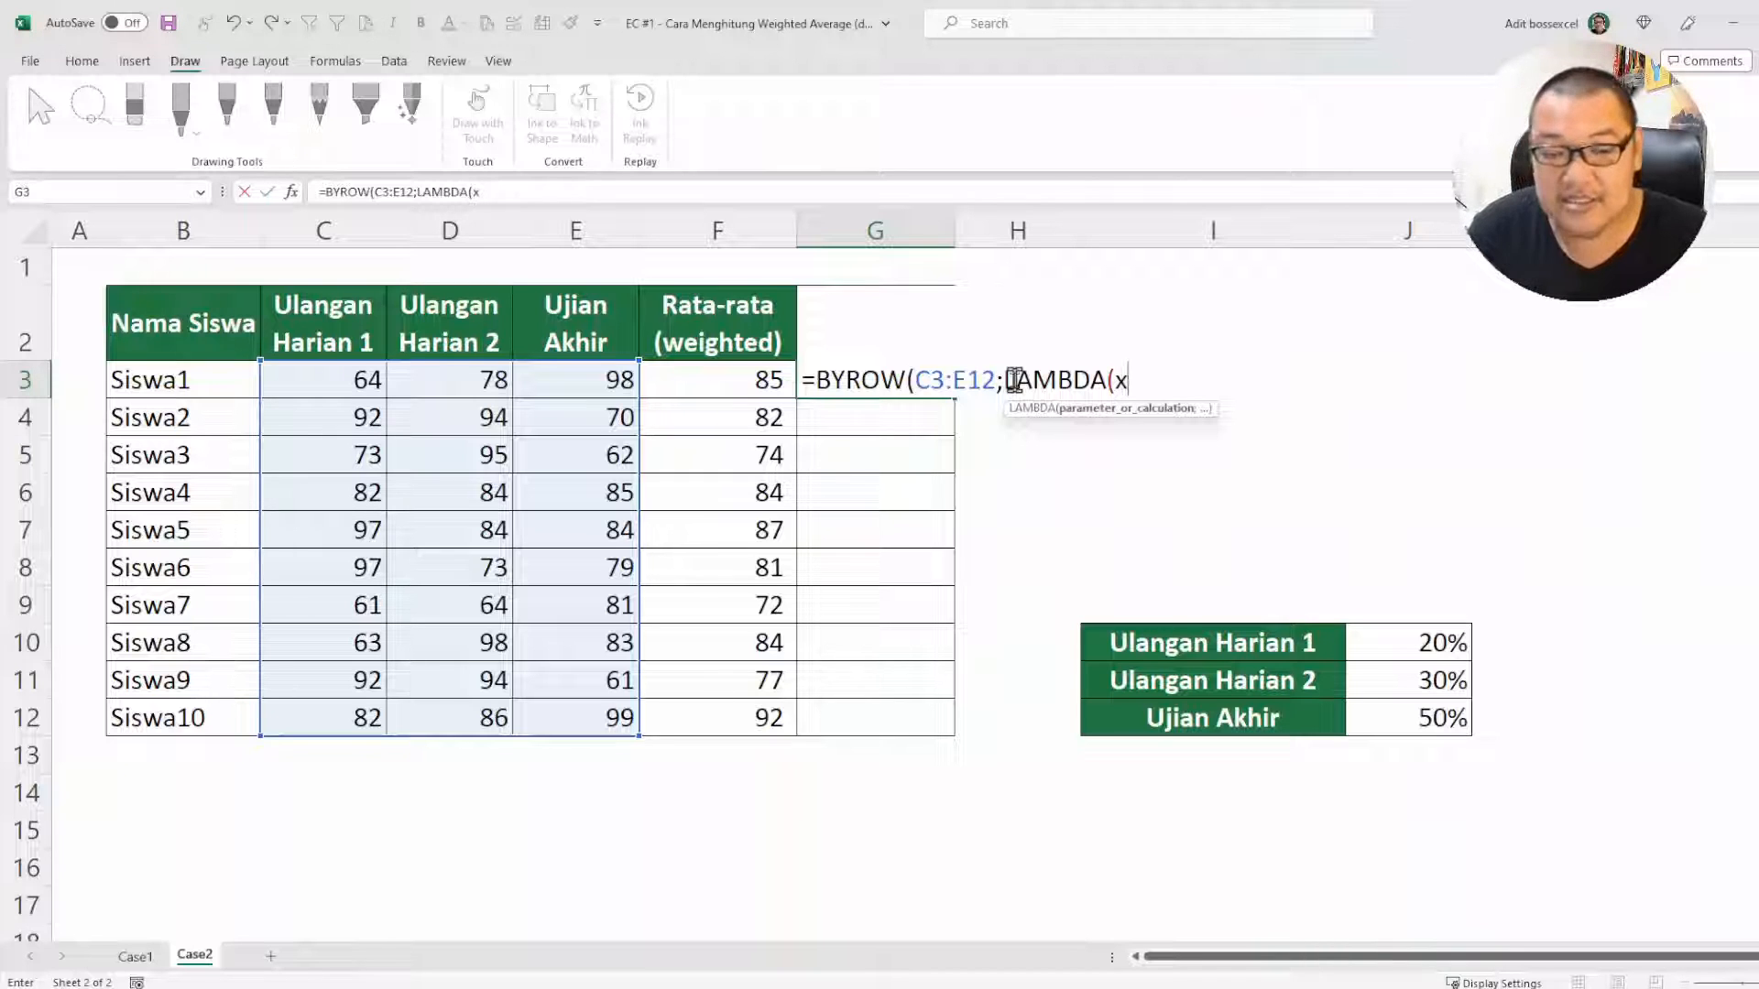
pyautogui.write(';')
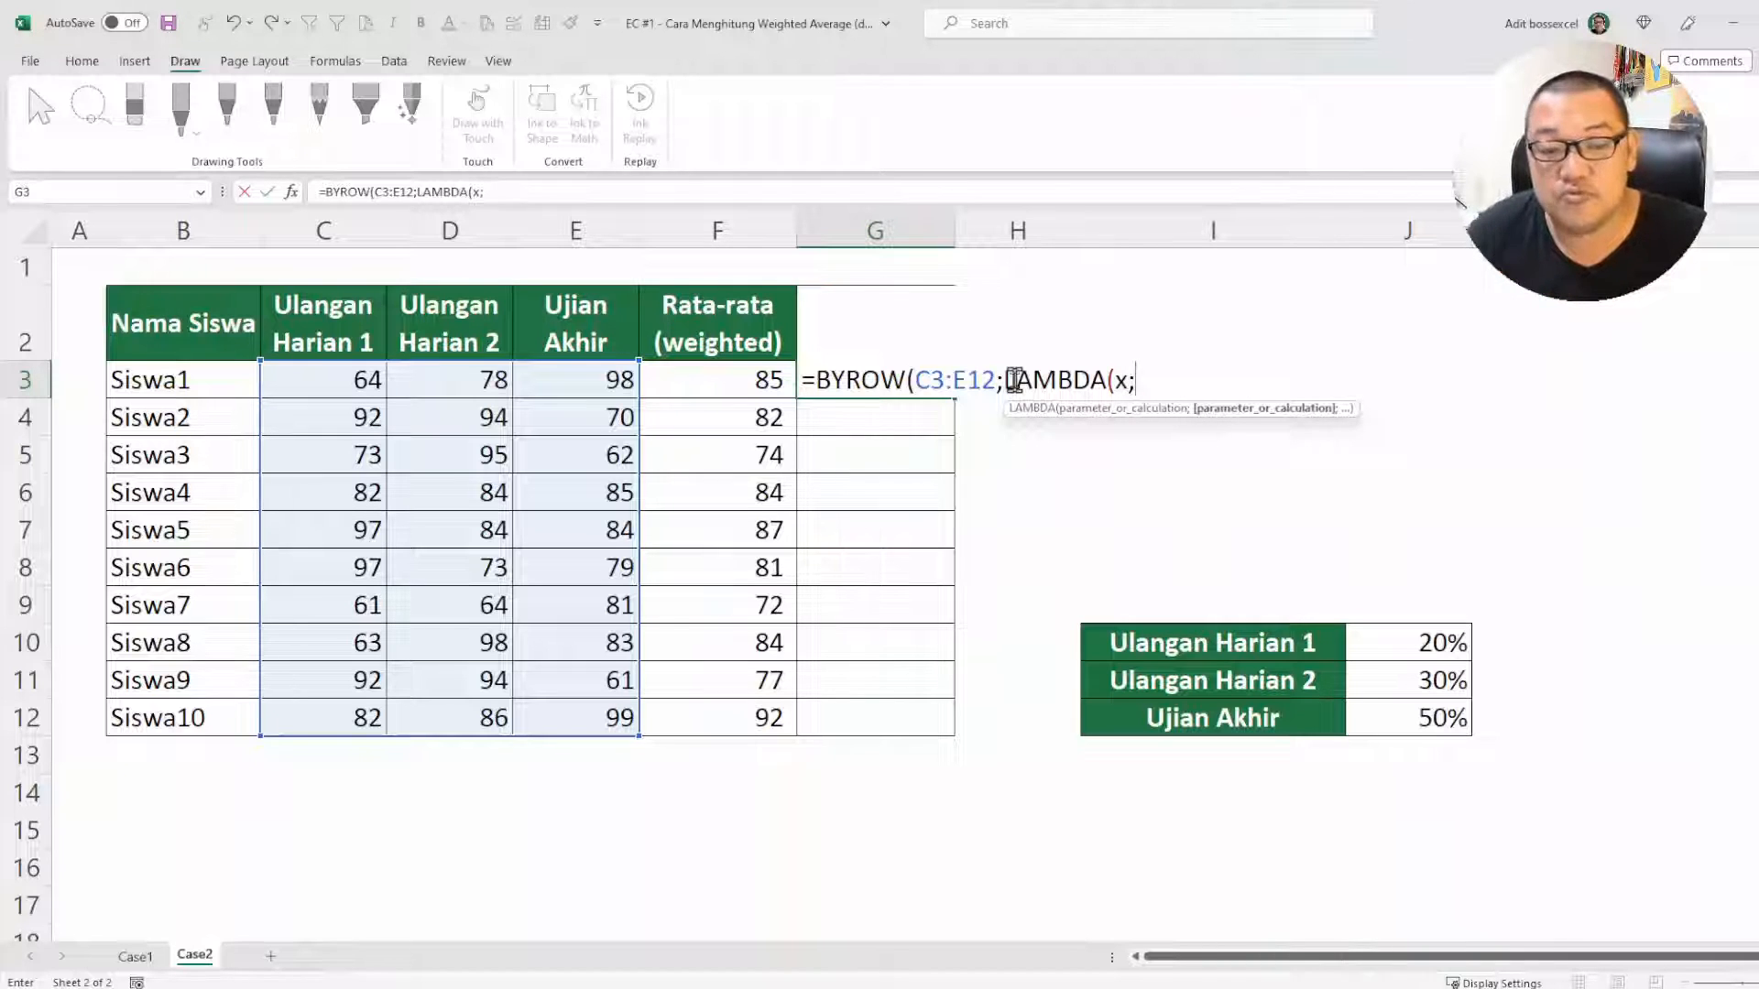
pyautogui.write('sum')
pyautogui.press('Tab')
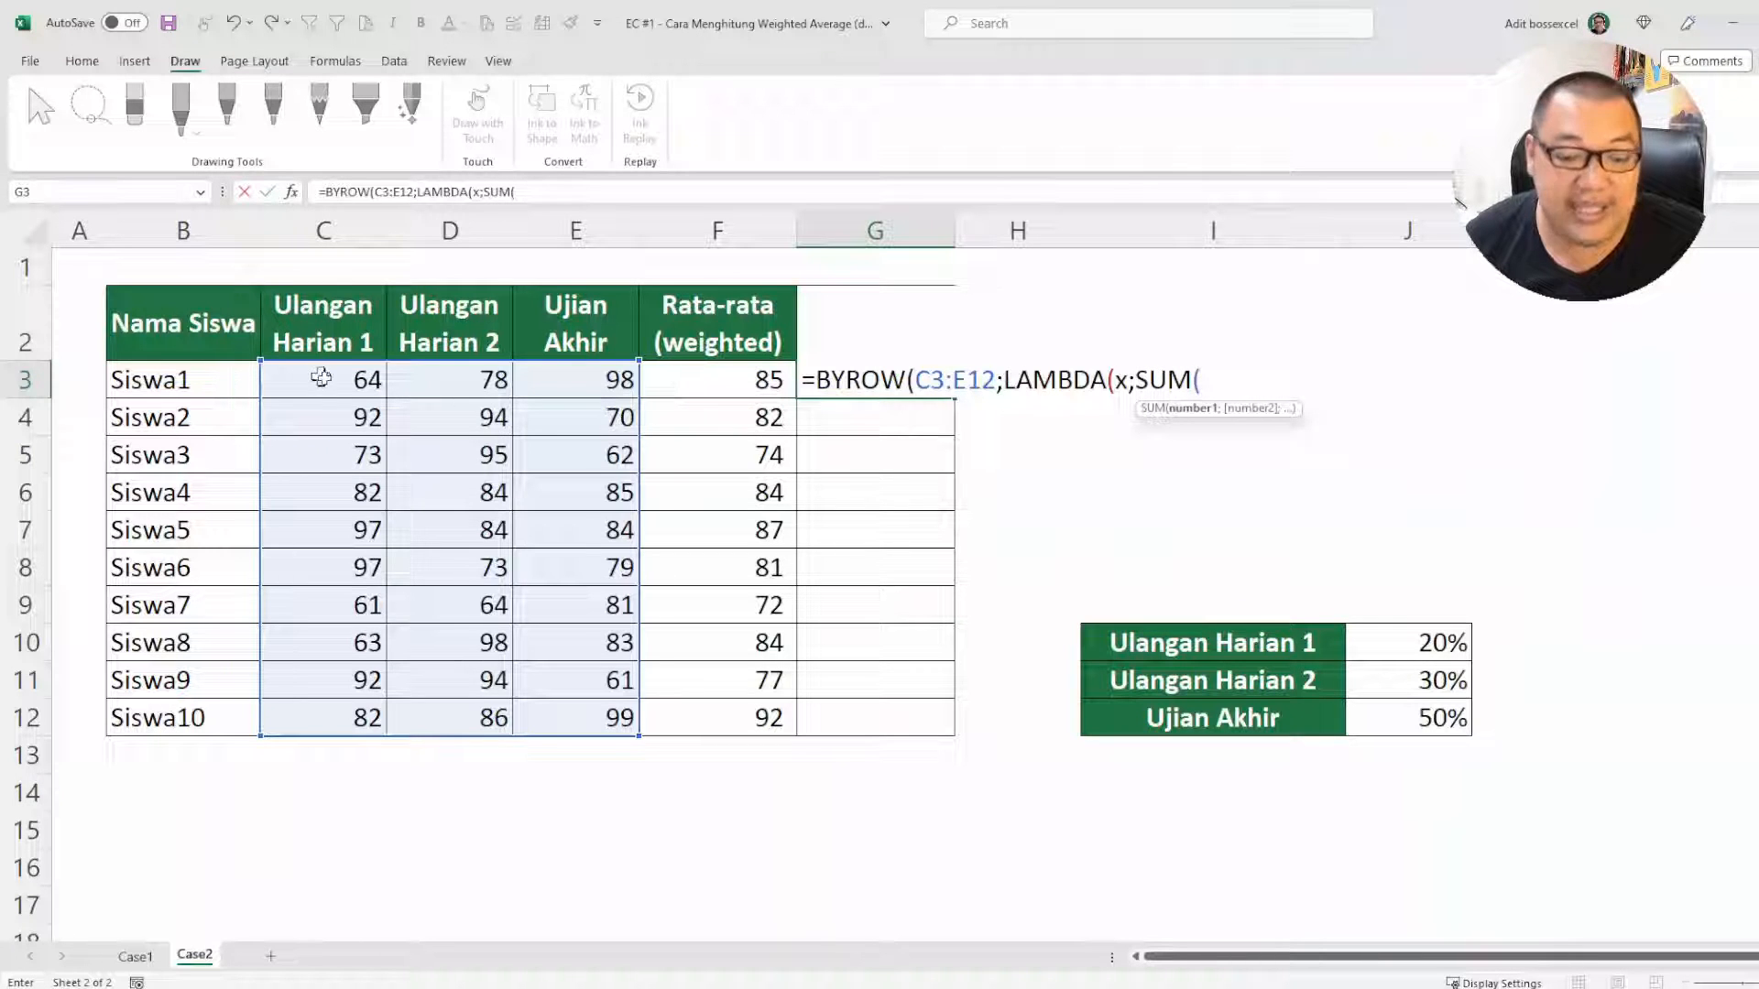
pyautogui.write('x')
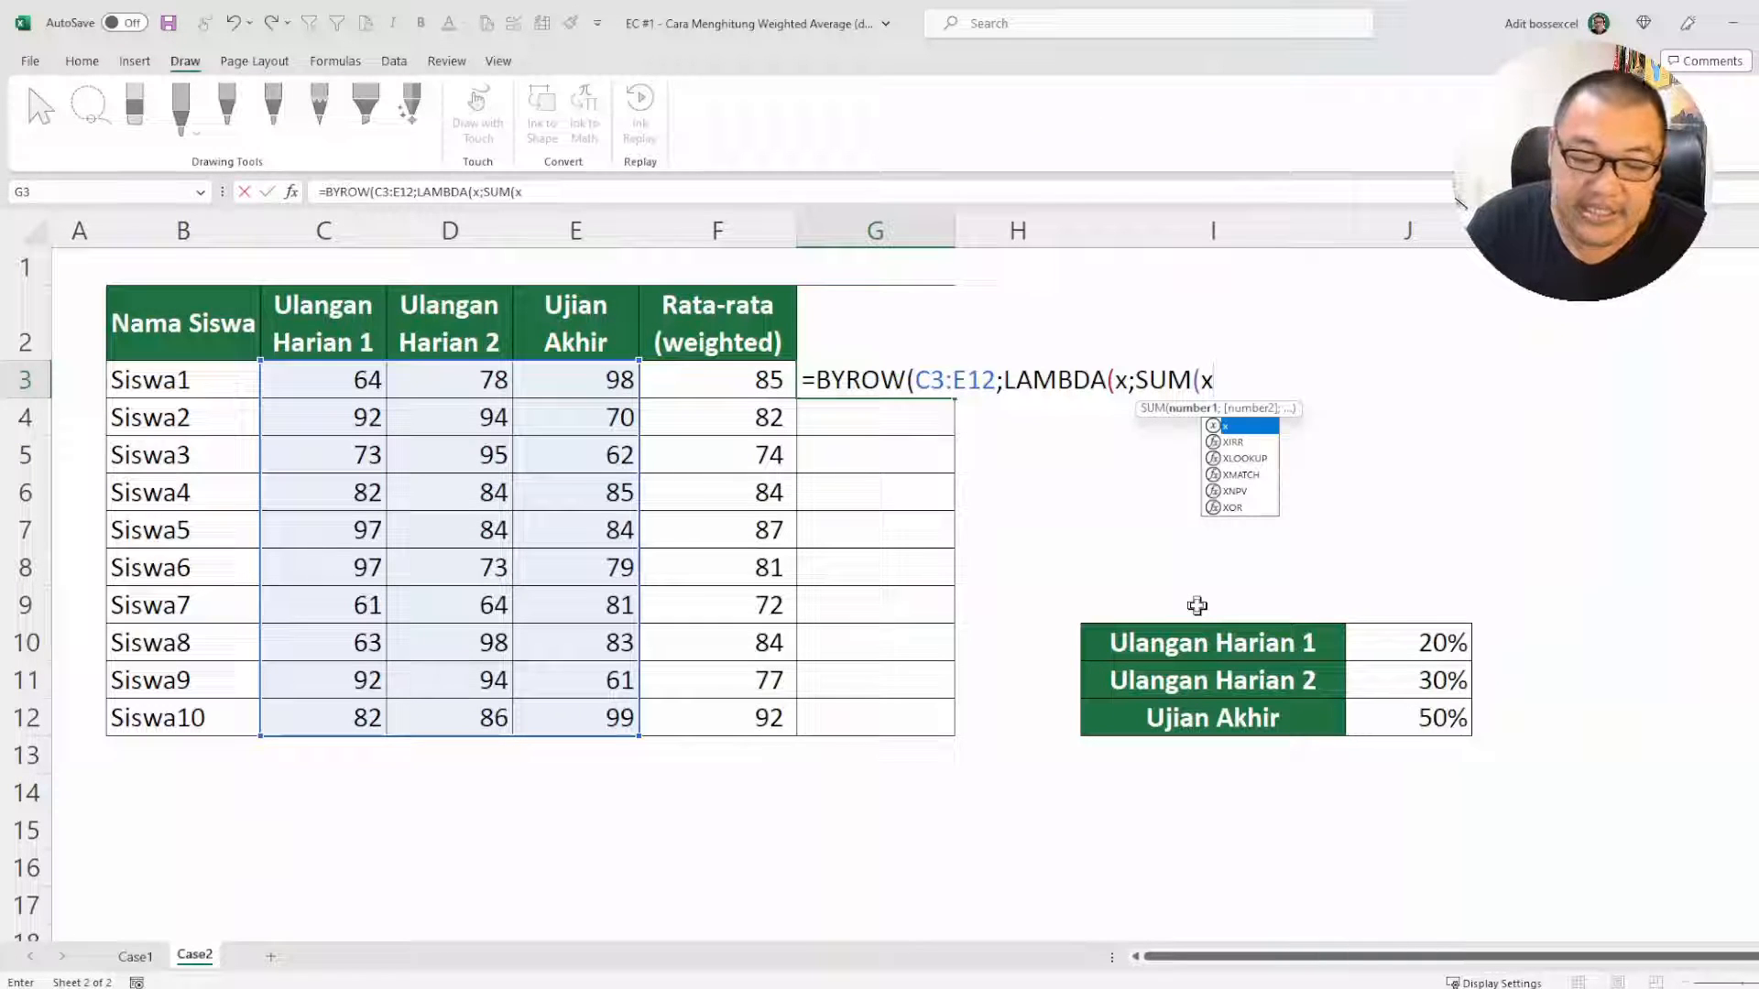
pyautogui.write('*')
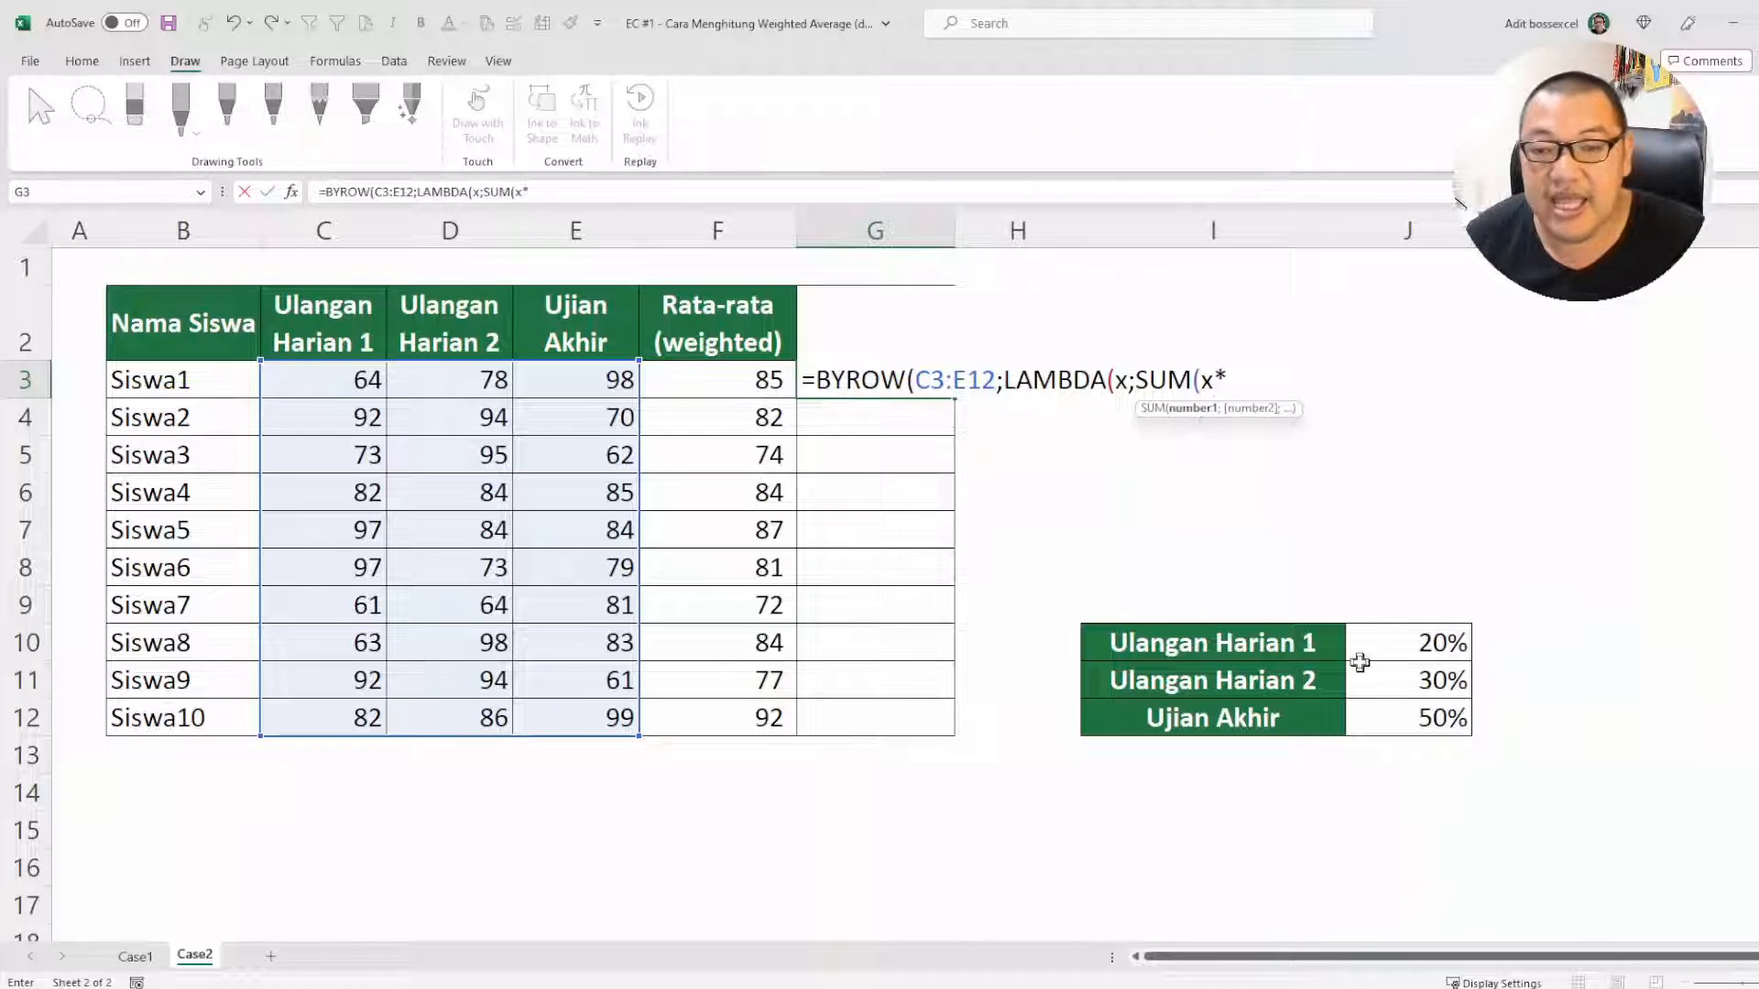
# Multiply x by TRANSPOSE(J10:J12) and enter the completed formula =BYROW(C3:E12;LAMBDA(x;SUM(x*TRANSPOSE(J10:J12)))) in G3
pyautogui.write('tran')
pyautogui.press('Tab')
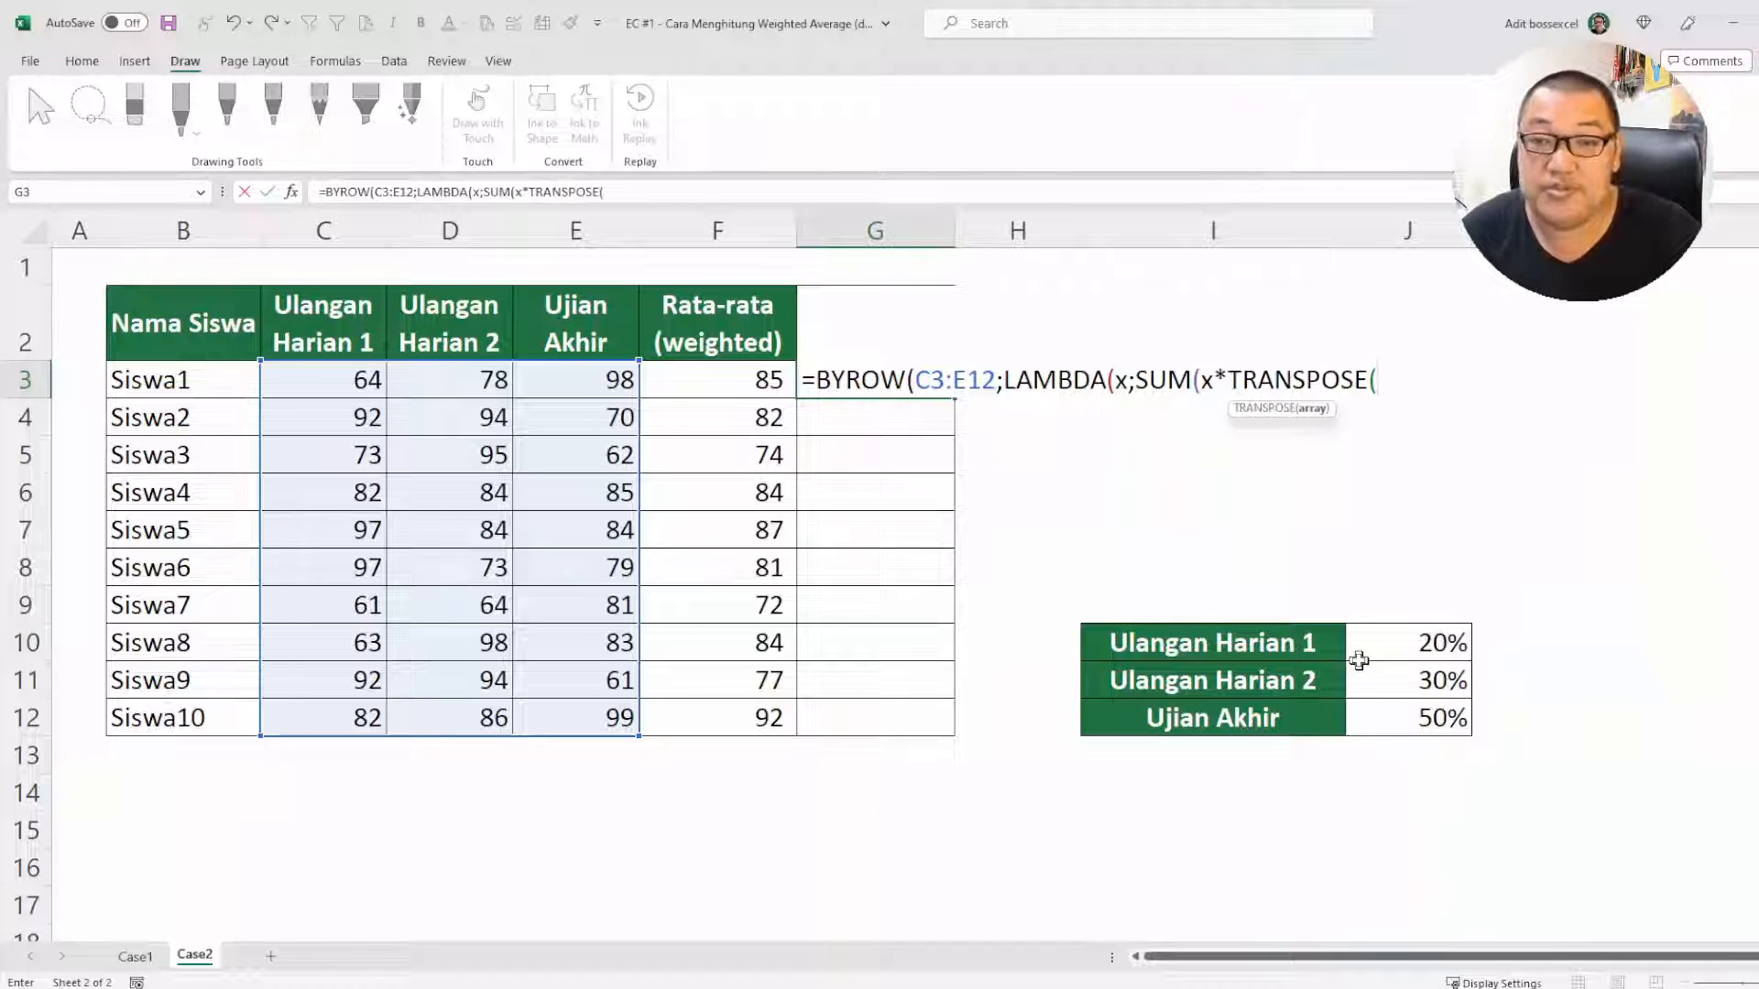
pyautogui.moveTo(1443, 646); pyautogui.dragTo(1431, 718)
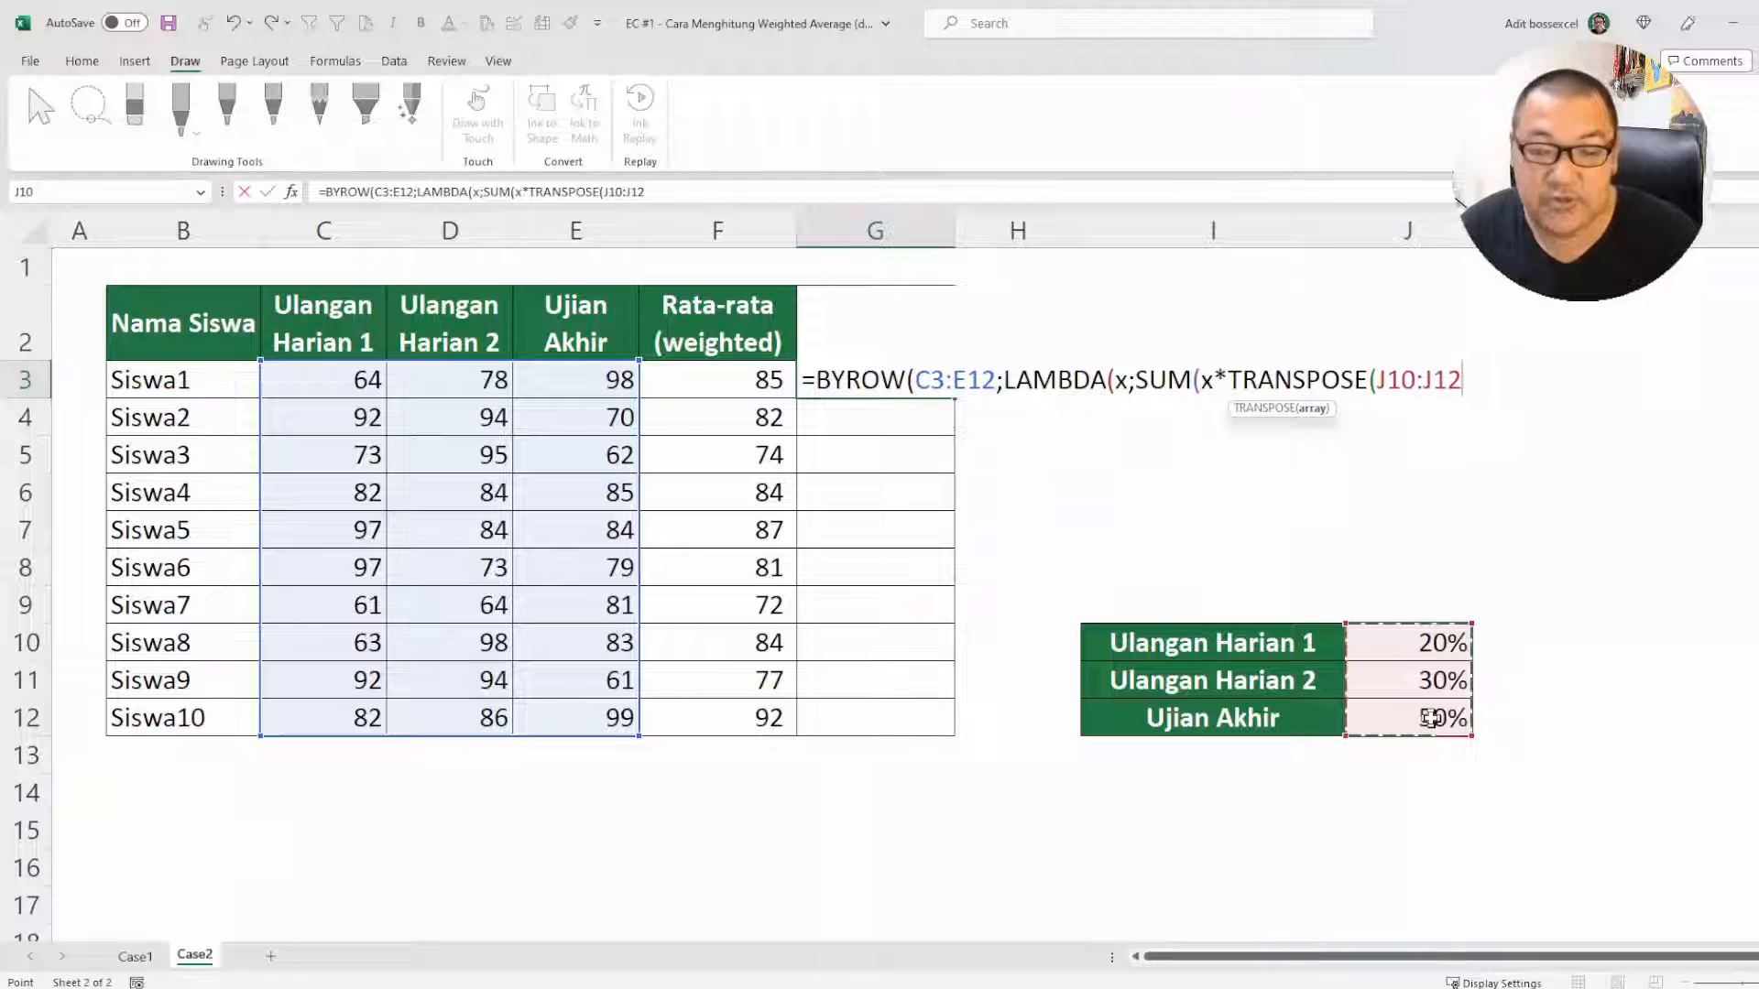
pyautogui.write(')')
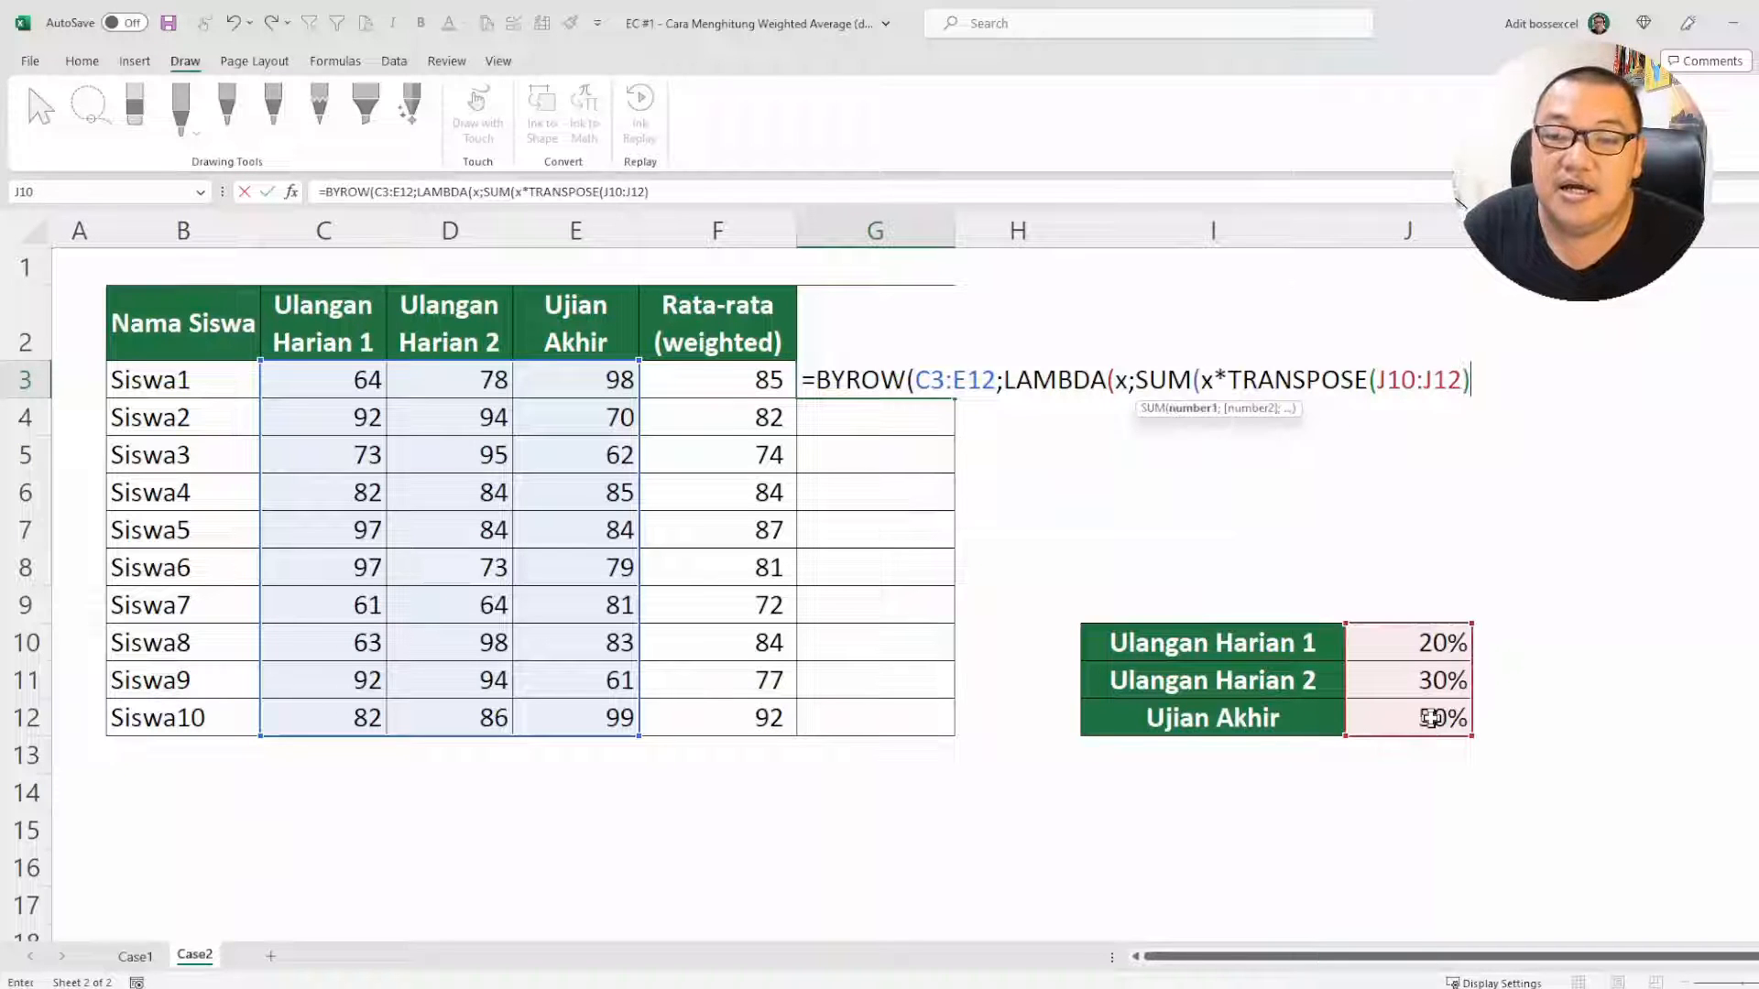
pyautogui.write('))')
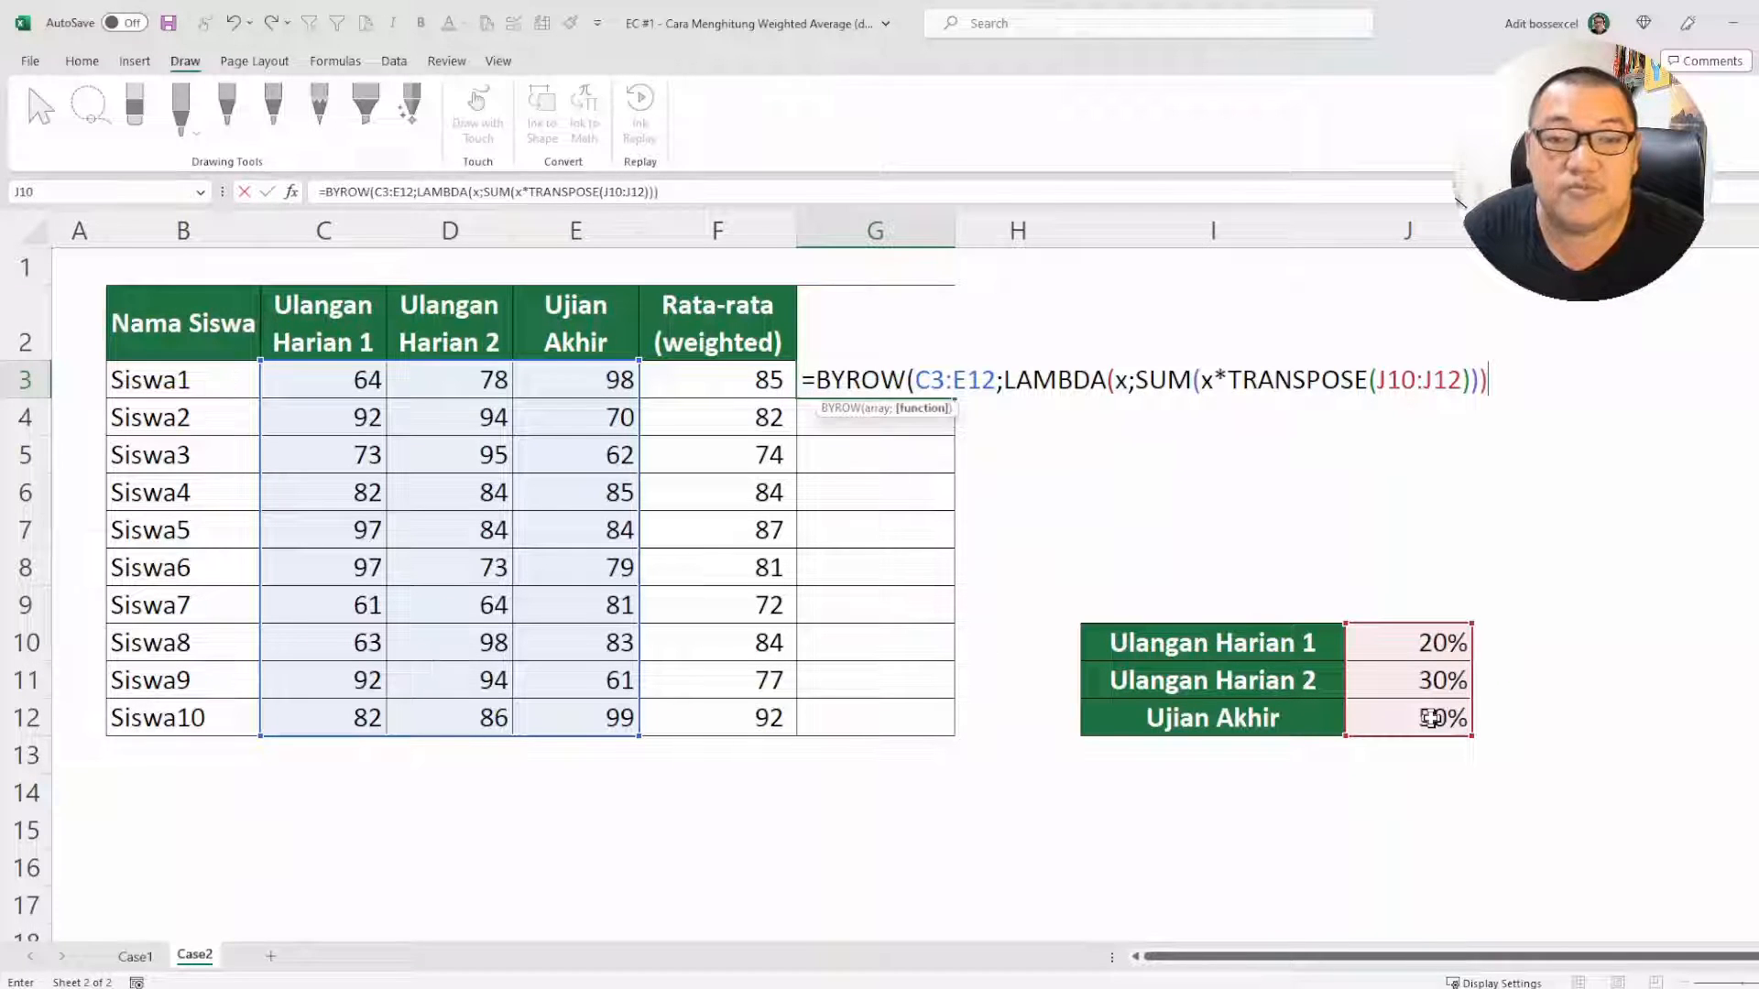
pyautogui.write(')')
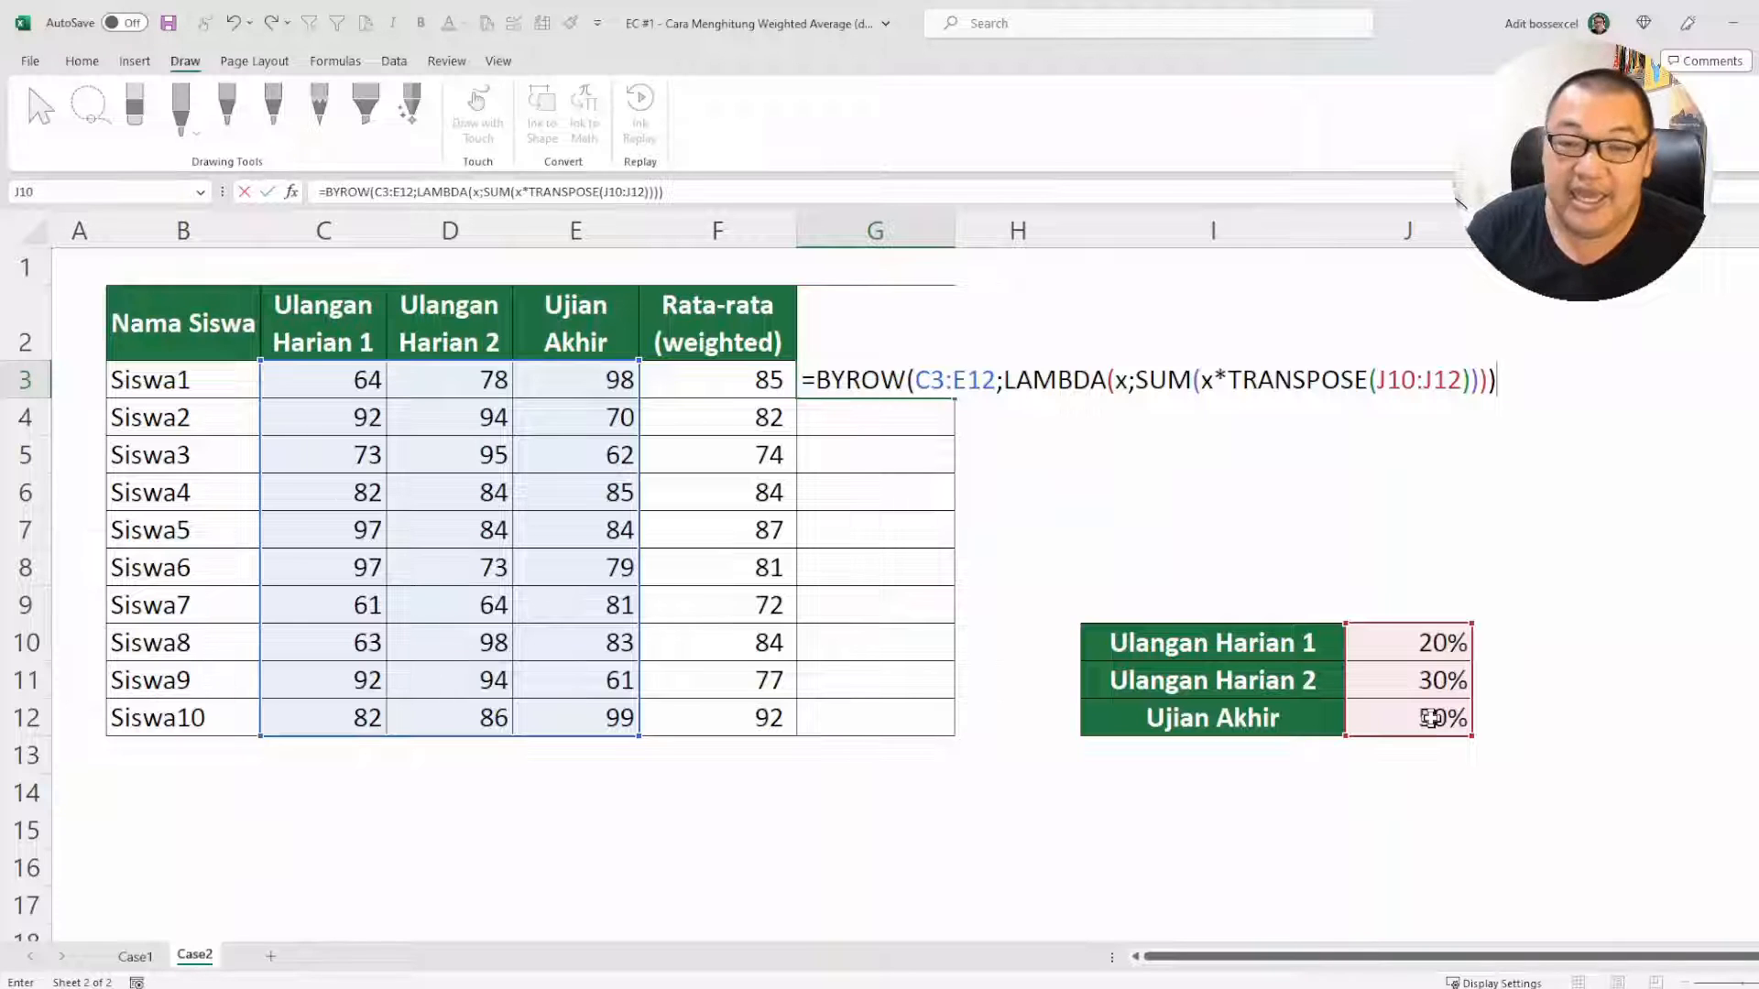
pyautogui.press('Return')
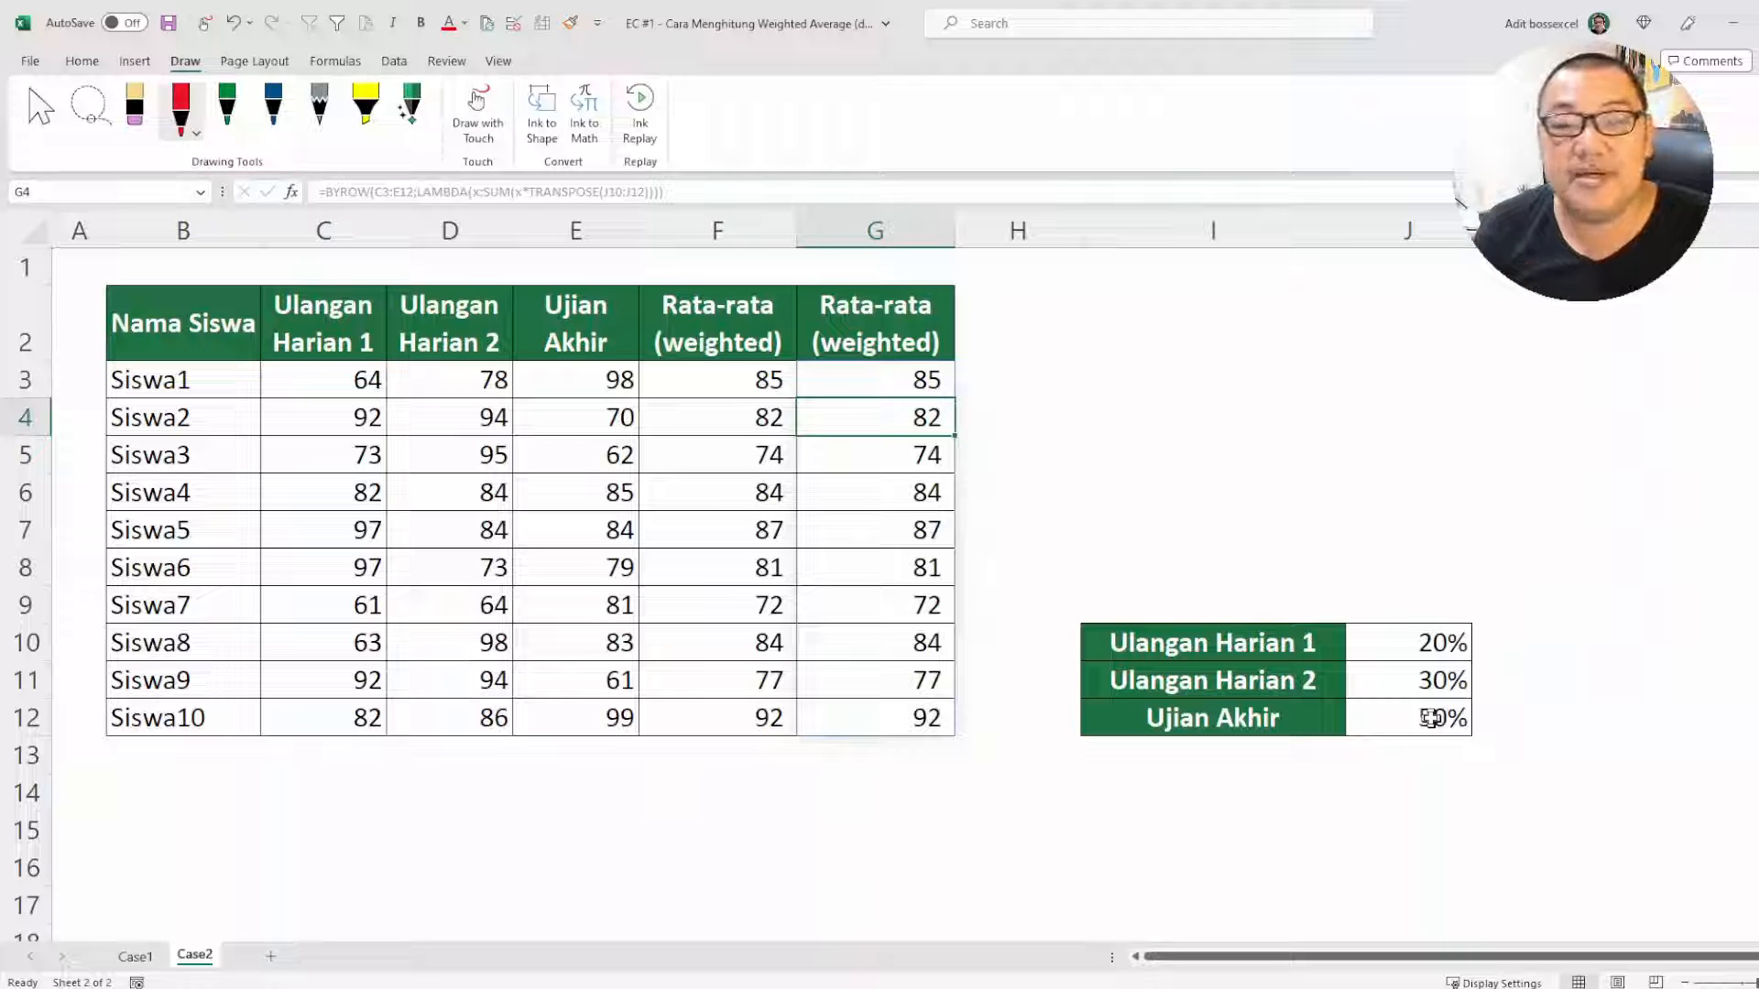
# Open the BYROW formula in G3 to review its referenced score and weight ranges, and close it
pyautogui.press('Up')
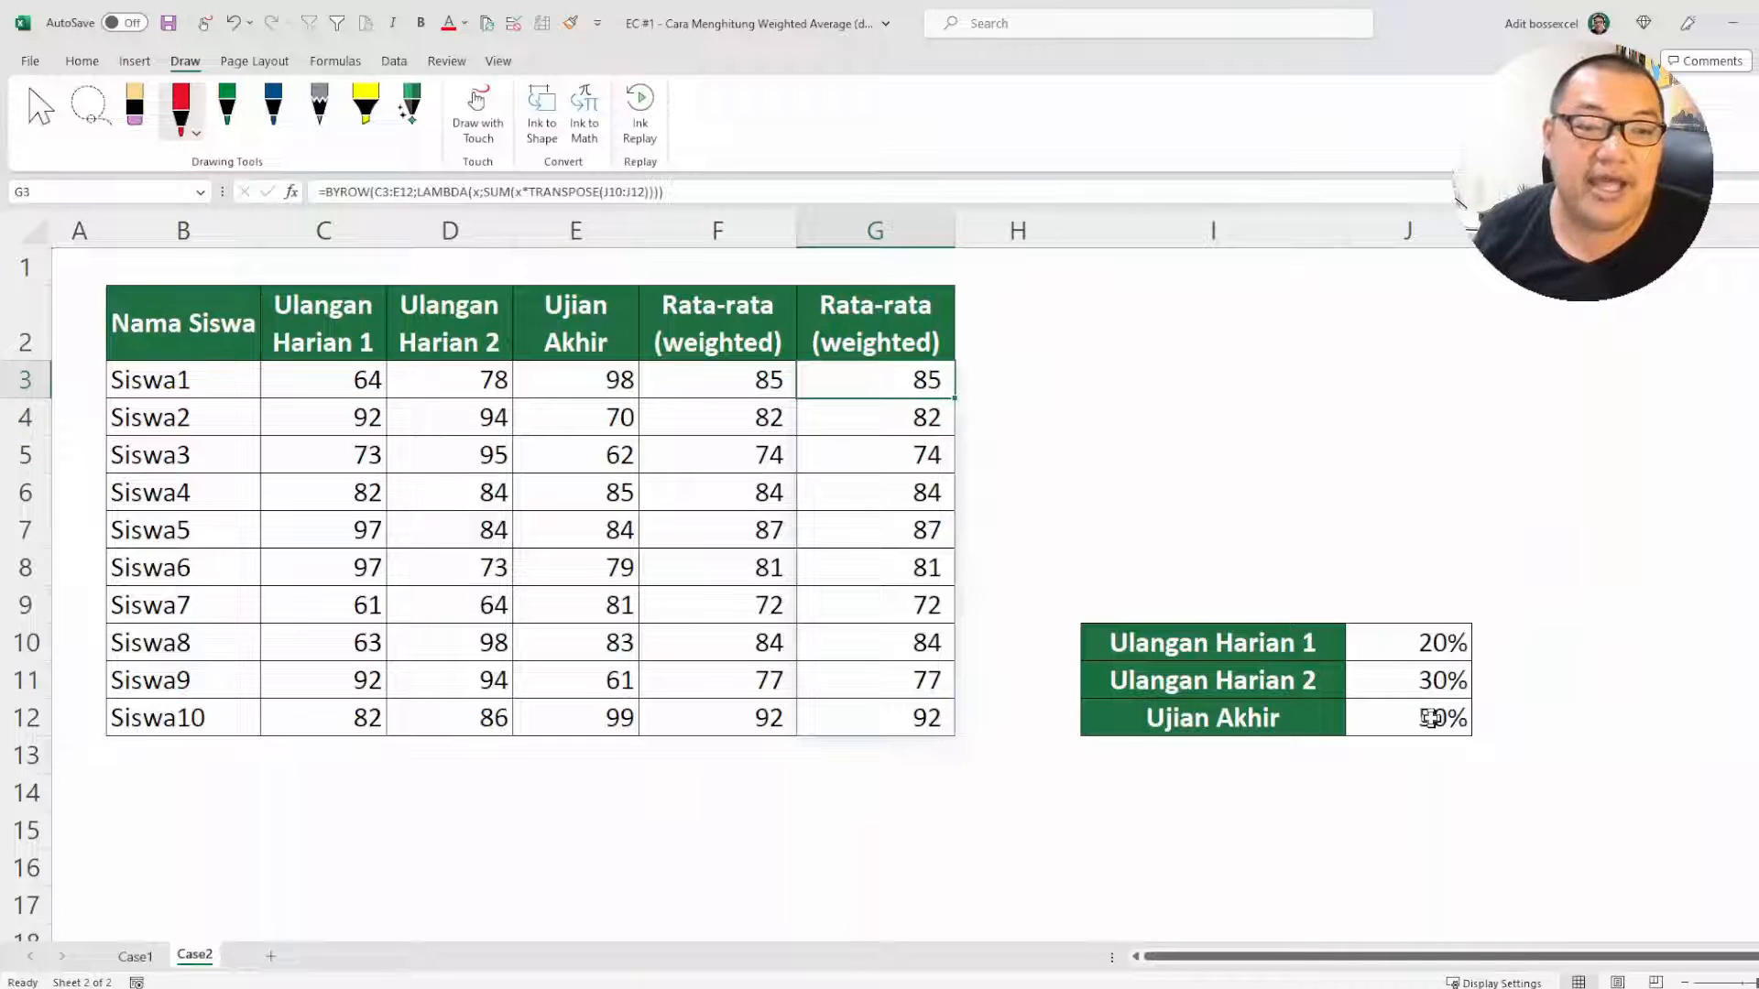
pyautogui.doubleClick(903, 367)
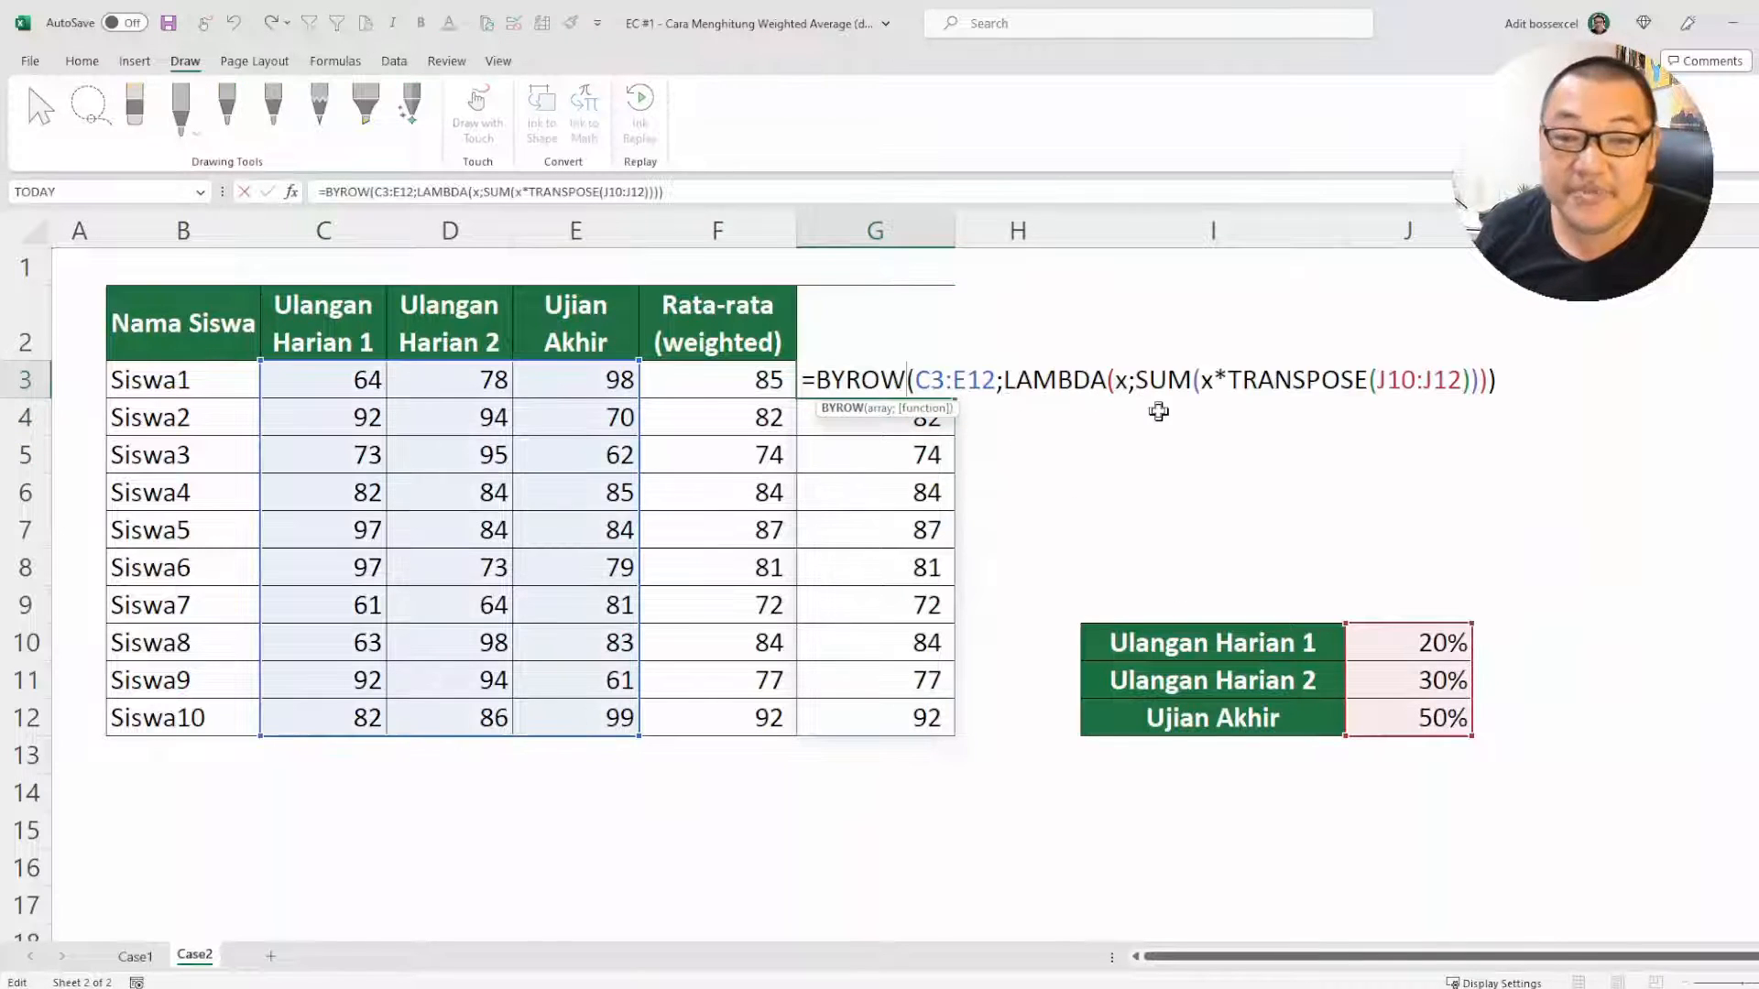
pyautogui.press('Escape')
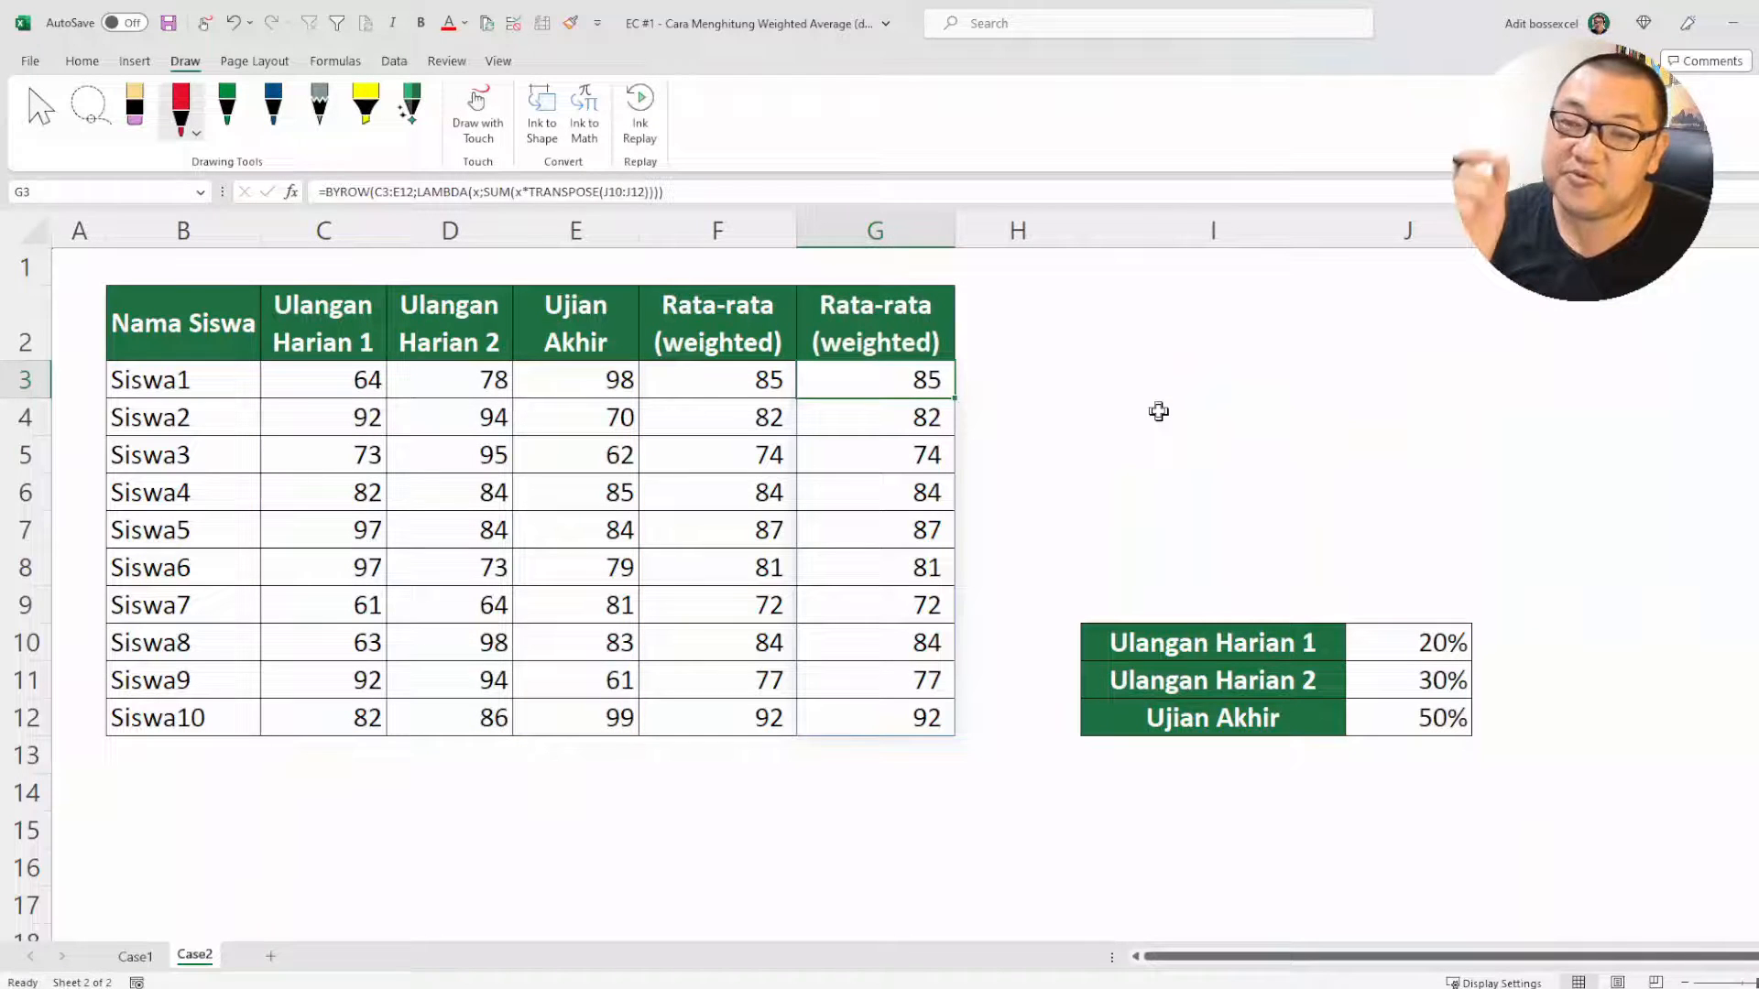